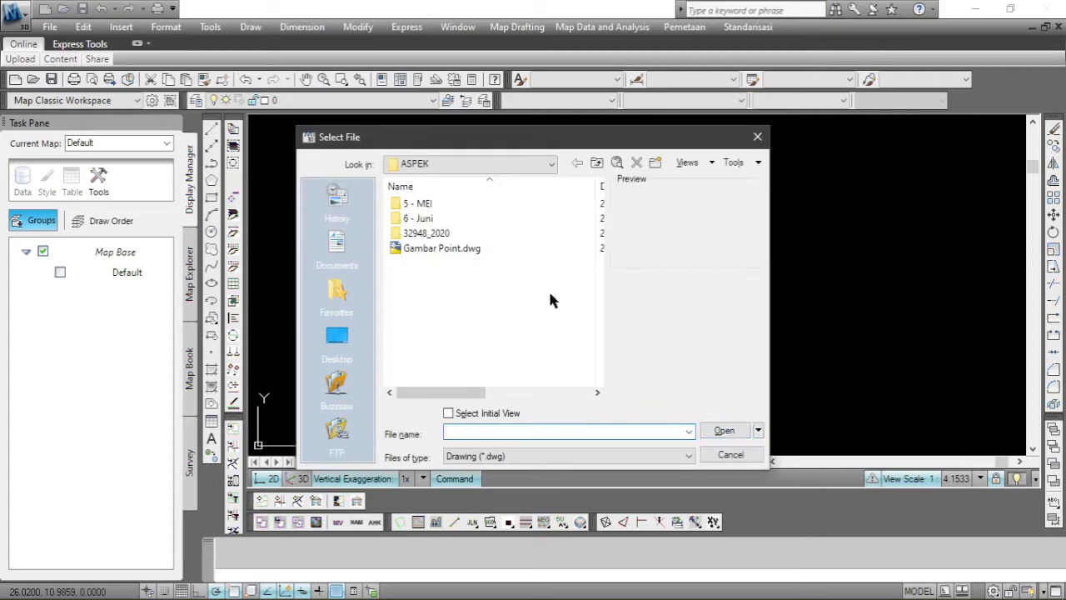
Open Gambar Point.dwg from the ASPEK folder and shift the drawing view.
double_click(452, 250)
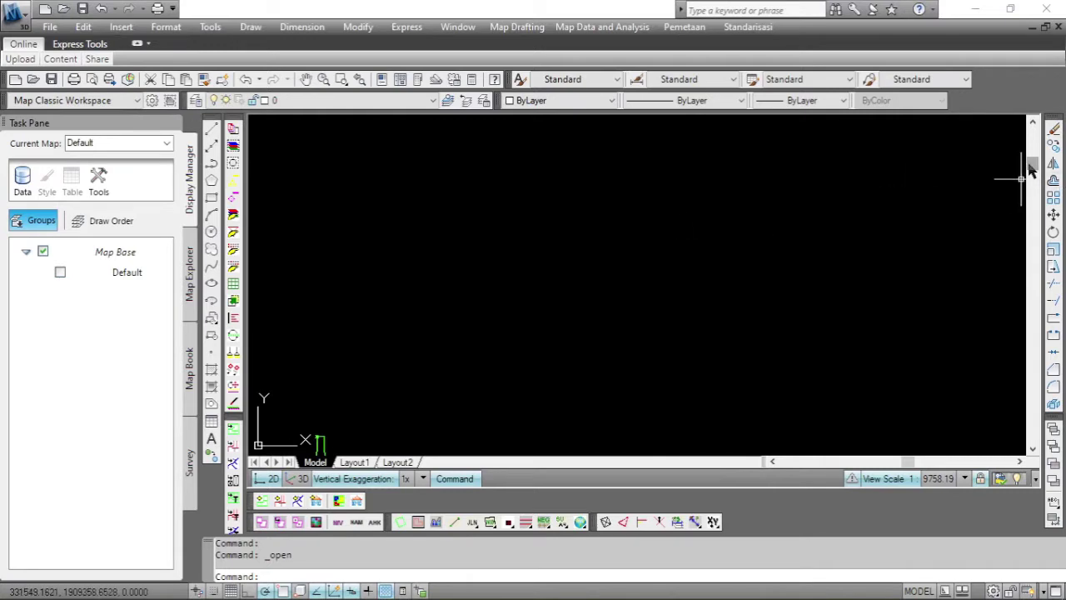
left_click_drag(1032, 169, 1037, 182)
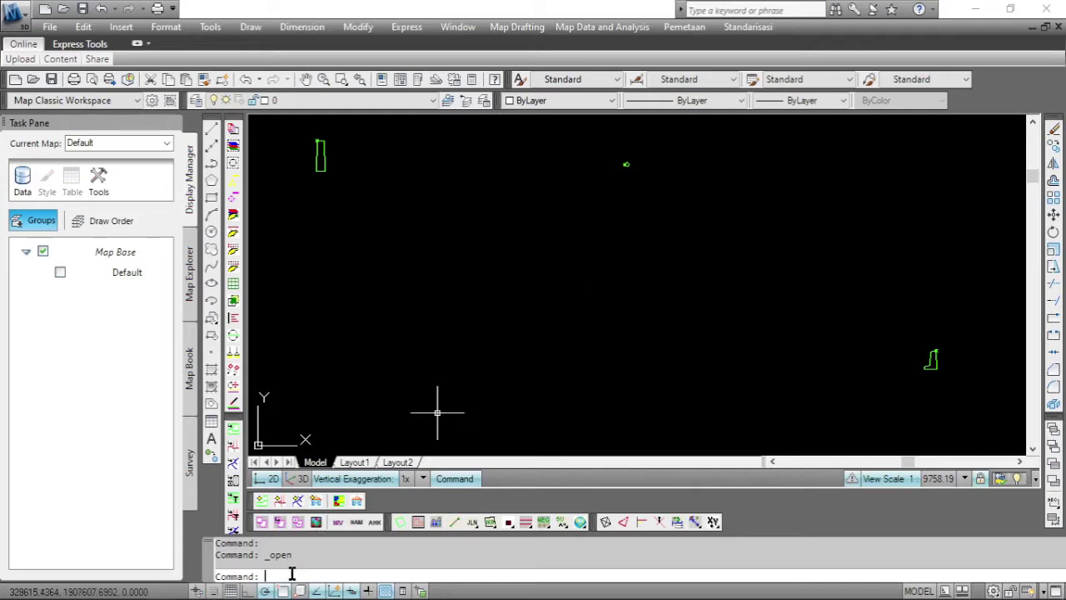
Place a point at coordinates 327157.2427,1909425.62 with the PO command.
type("po")
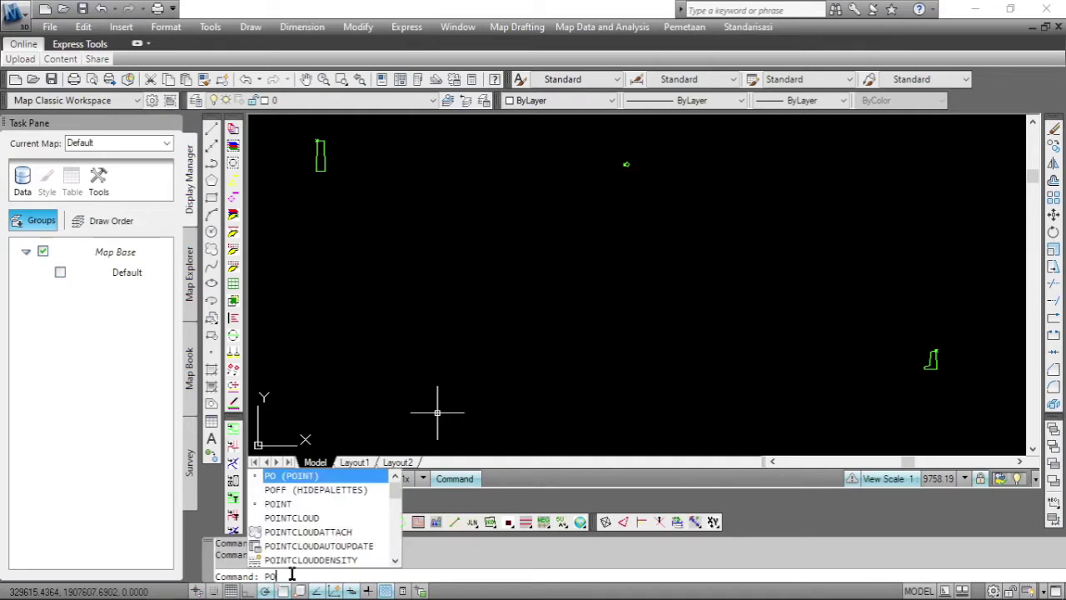
key("Return")
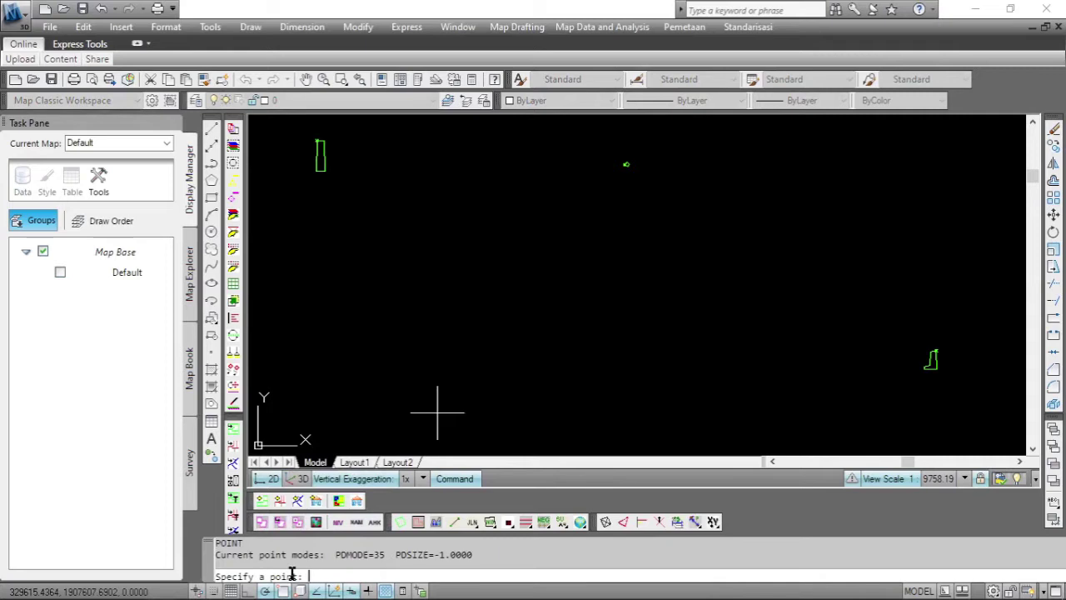
type("327157.2427,1909425.62")
key("Return")
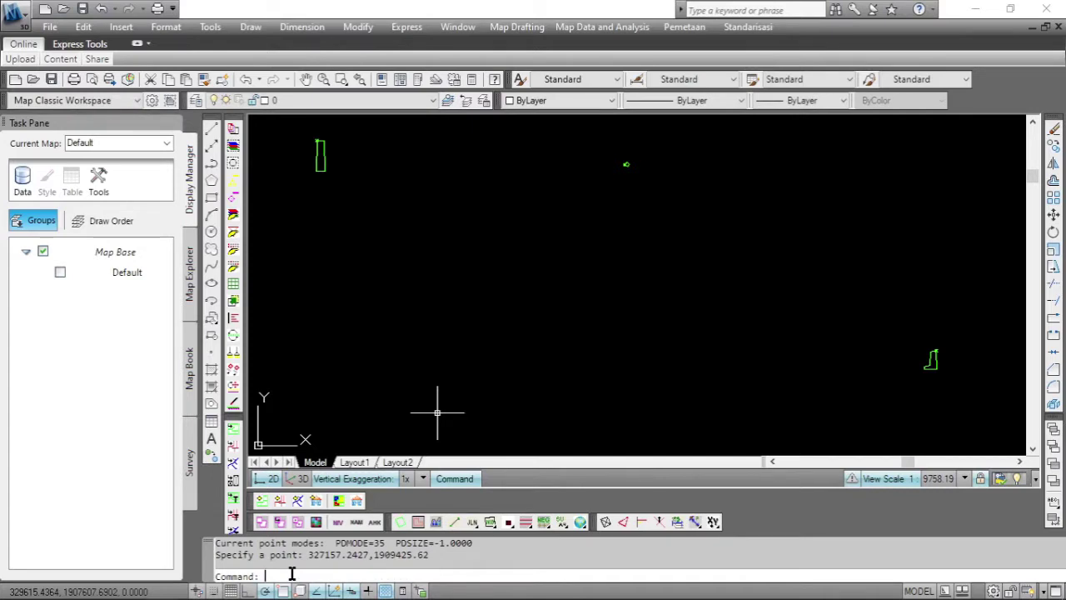
Zoom to the drawing extents and cancel the stray selection window.
type("z")
key("Return")
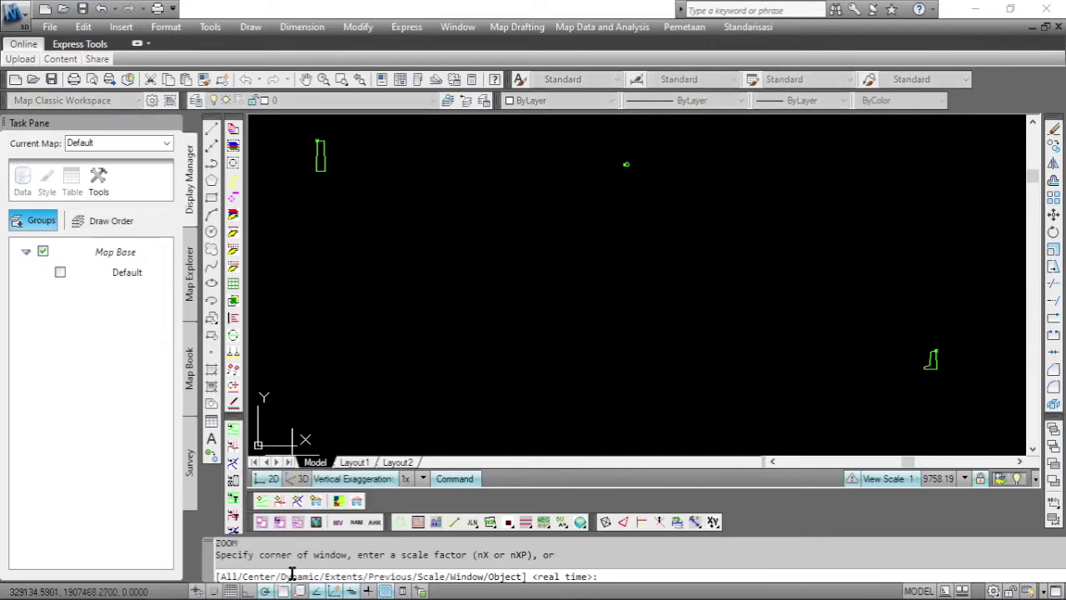
type("e")
key("Return")
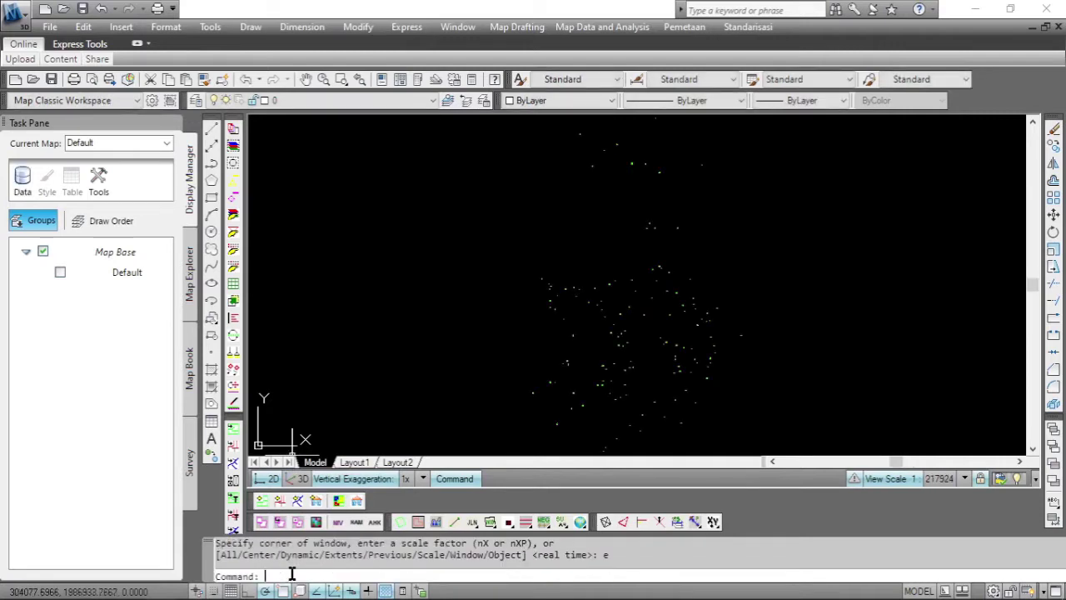
left_click(597, 144)
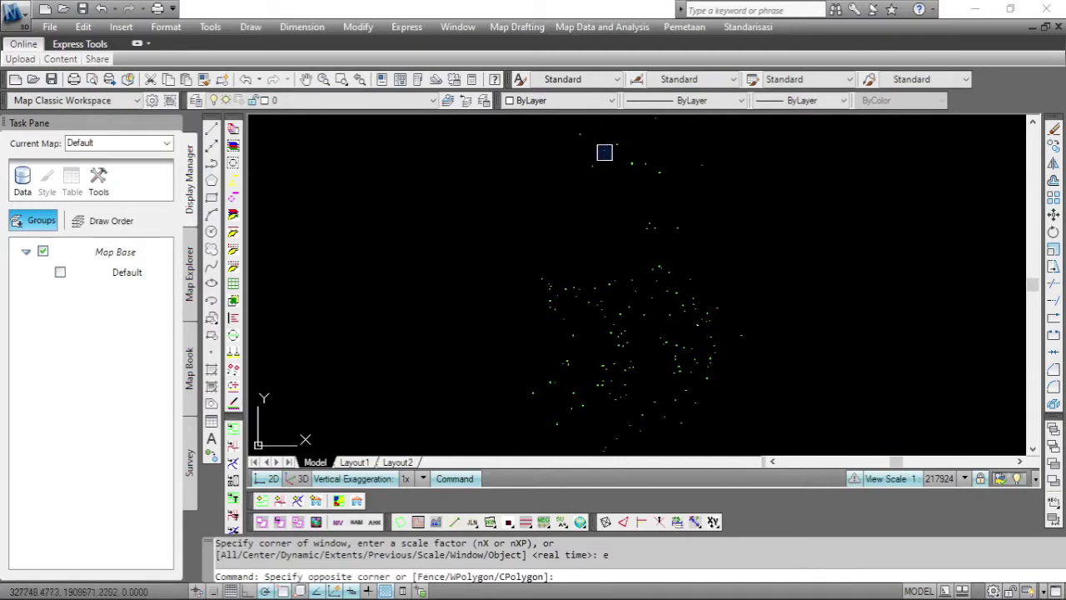
key("Escape")
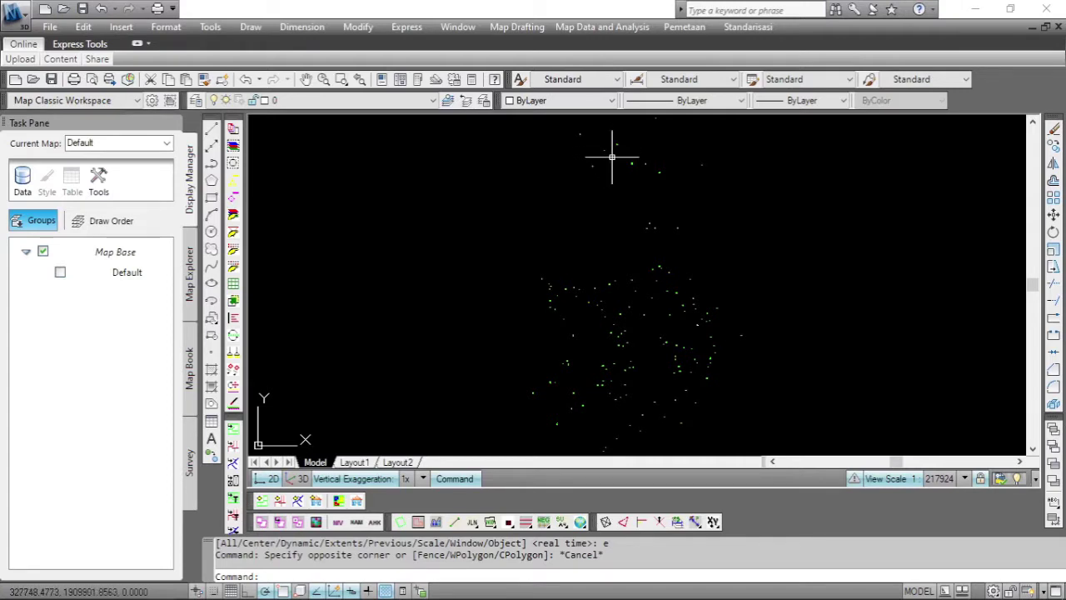
Pan and zoom in until the new point marker sits close up in the middle of the view.
left_click(307, 79)
left_click_drag(642, 161, 612, 274)
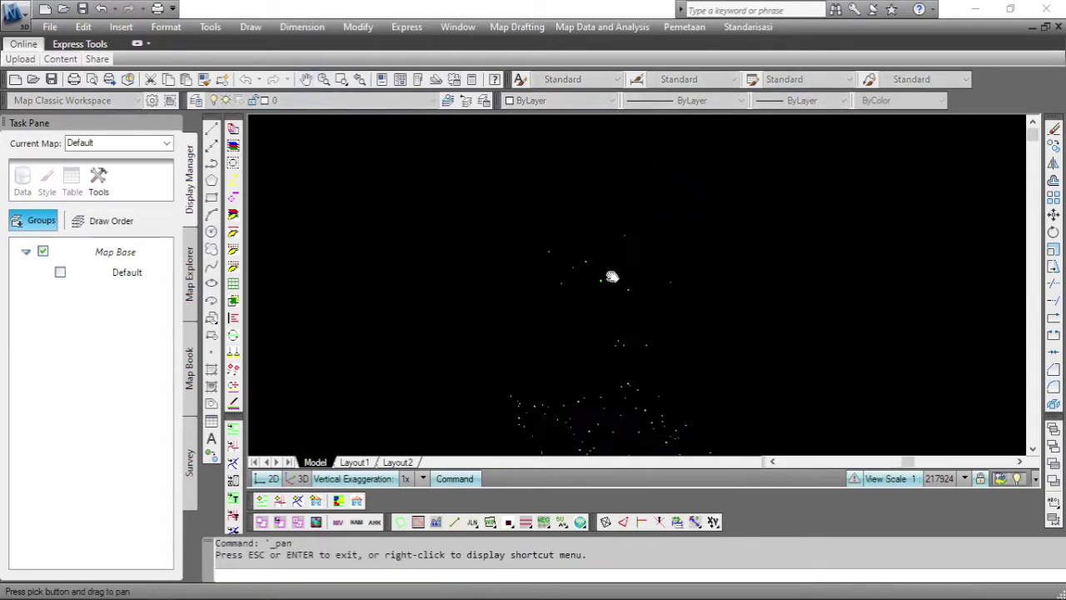
scroll(576, 257, "up", 10)
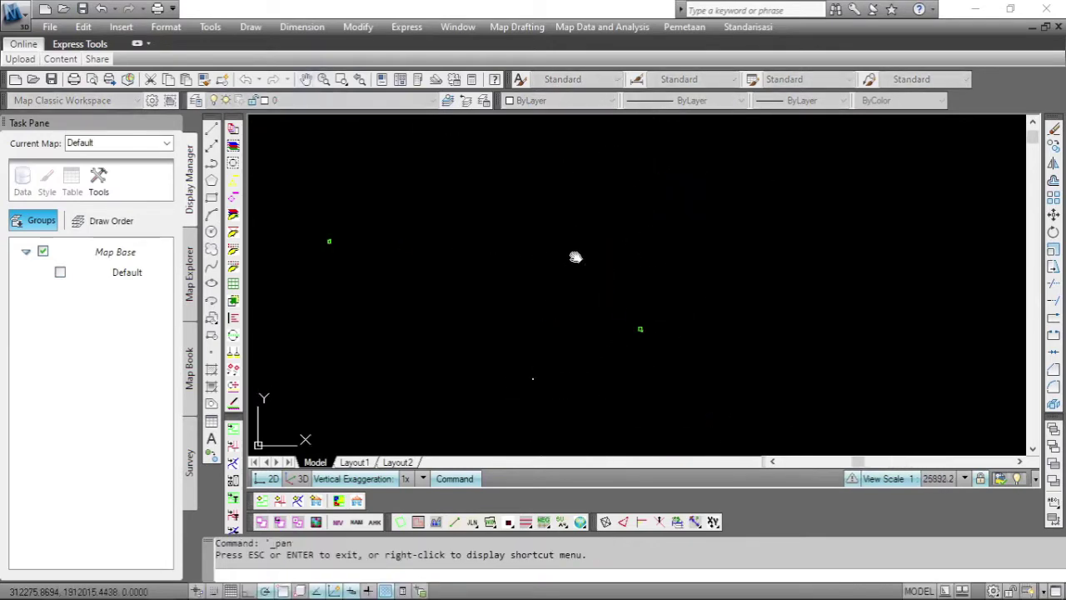
left_click_drag(525, 325, 524, 210)
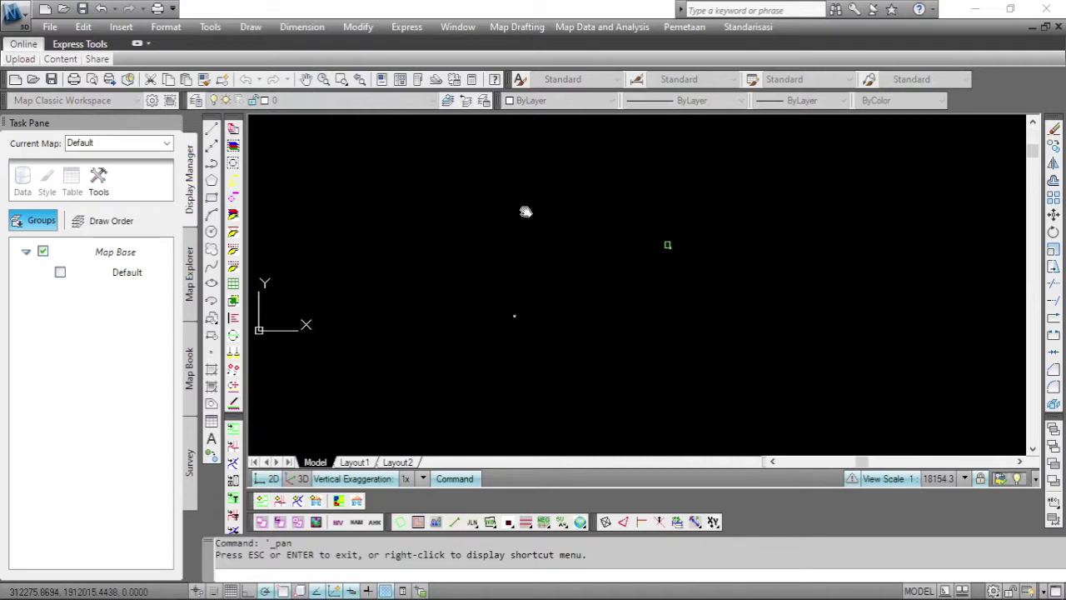
scroll(498, 350, "up", 8)
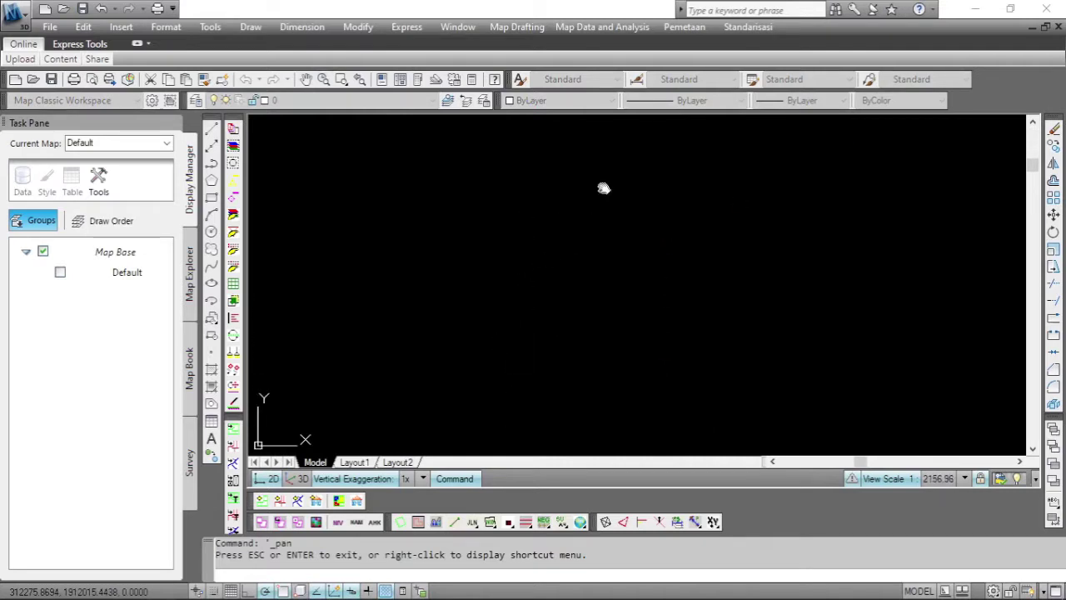
left_click_drag(602, 183, 552, 374)
scroll(573, 273, "up", 7)
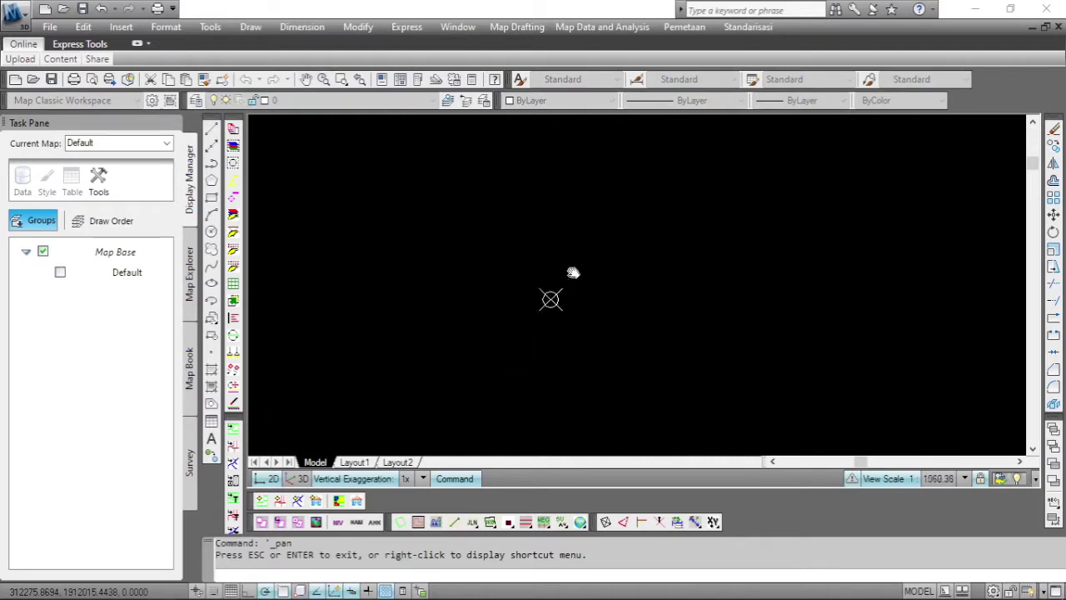
scroll(574, 272, "up", 1)
mouse_move(559, 364)
left_mouse_down()
mouse_move(578, 291)
mouse_move(658, 245)
left_mouse_up()
scroll(580, 288, "up", 2)
scroll(581, 289, "up", 2)
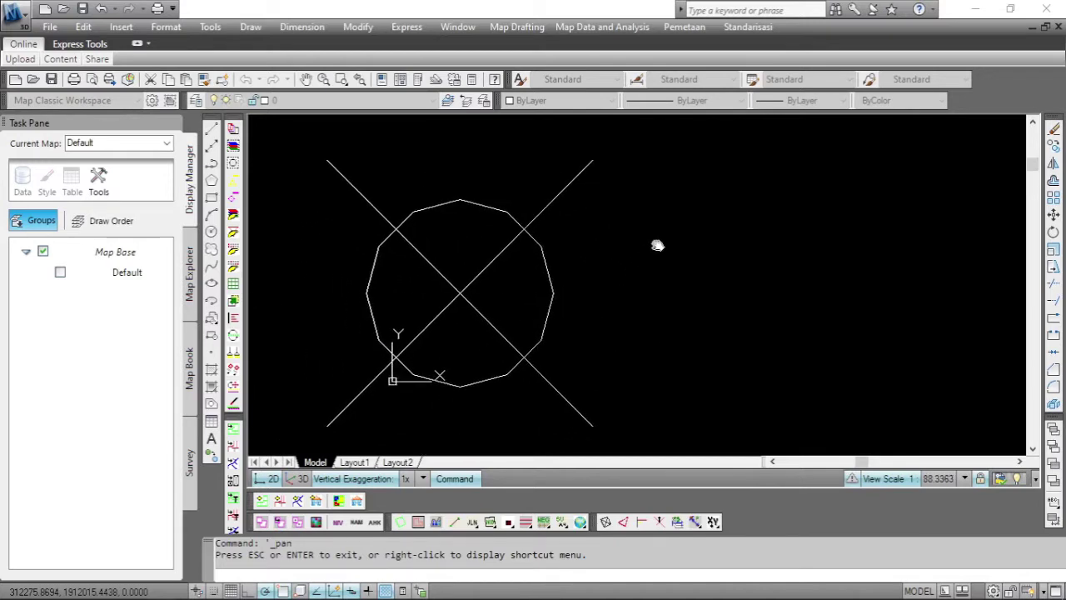
right_click(658, 245)
left_click(673, 254)
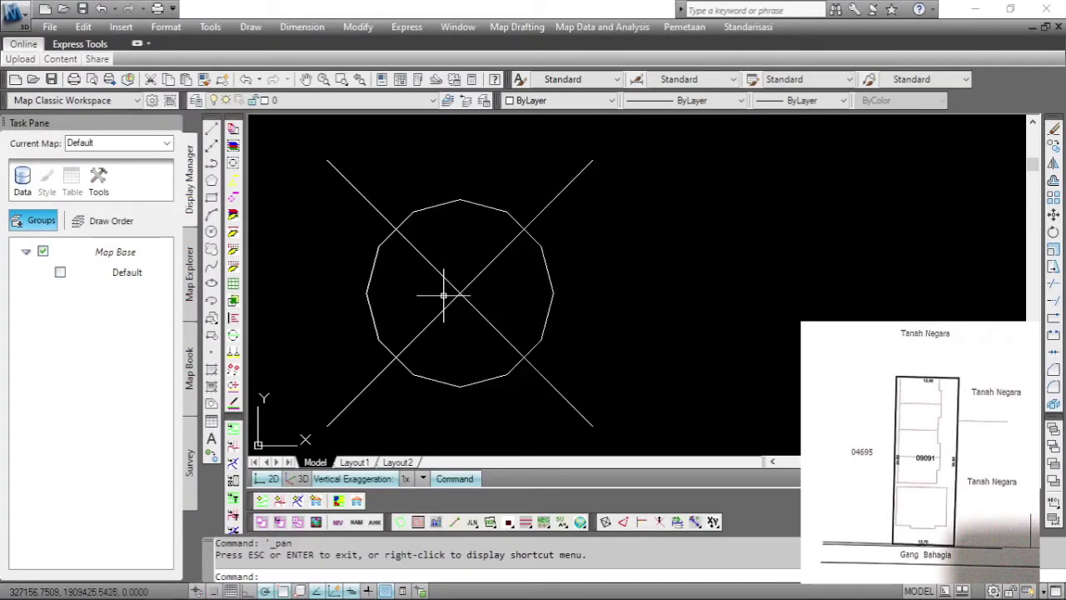
Draw a 12.7-unit line leftward from the point marker.
type("L")
key("Return")
left_click(460, 293)
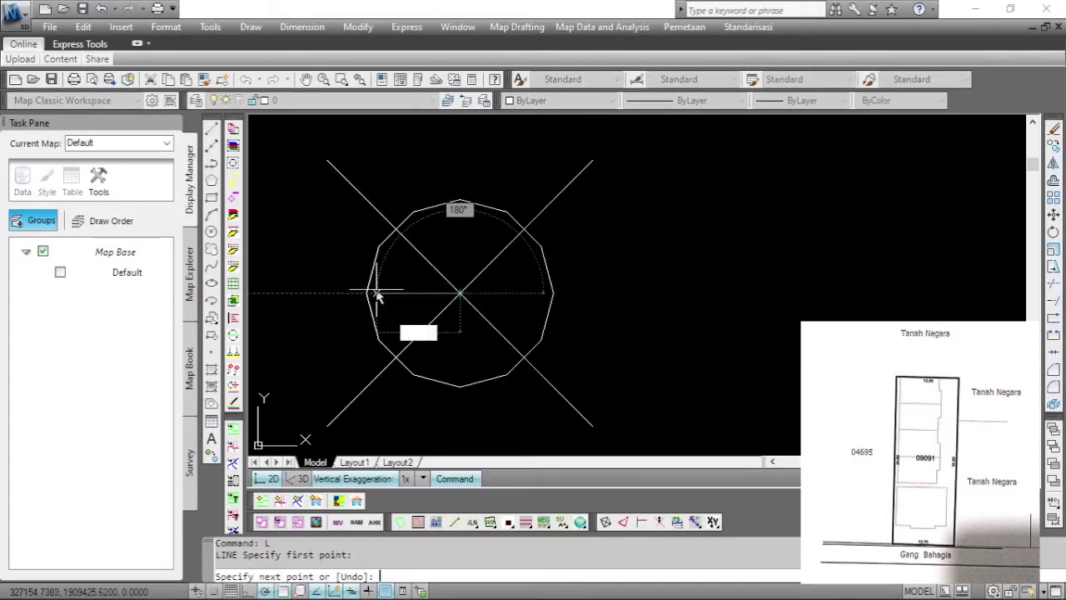
type("12.7")
key("Return")
key("Escape")
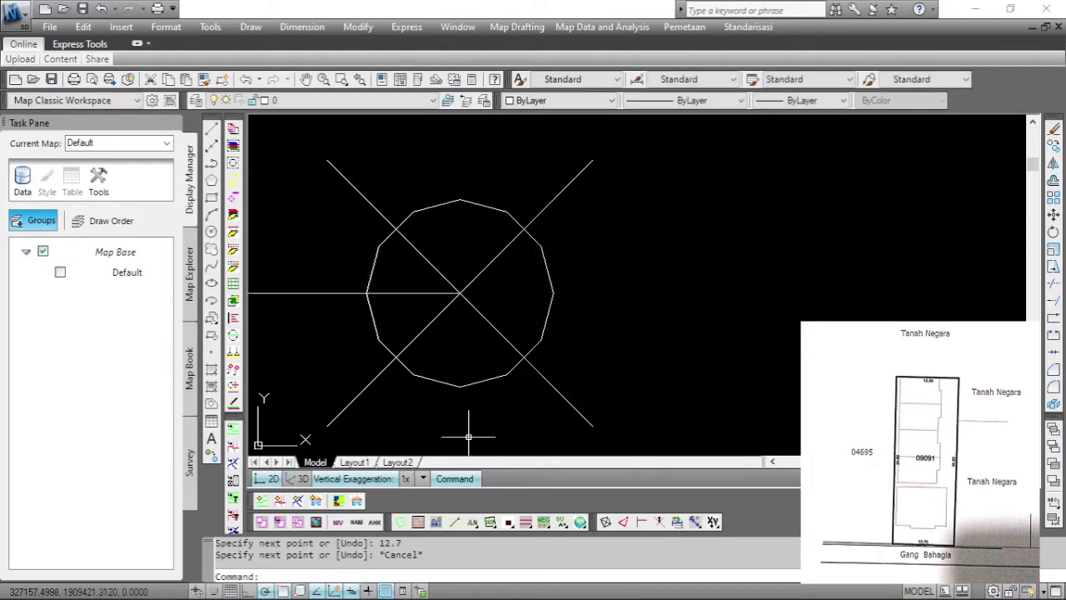
left_click(306, 79)
mouse_move(290, 240)
left_mouse_down()
mouse_move(559, 250)
mouse_move(593, 277)
left_mouse_up()
right_click(328, 200)
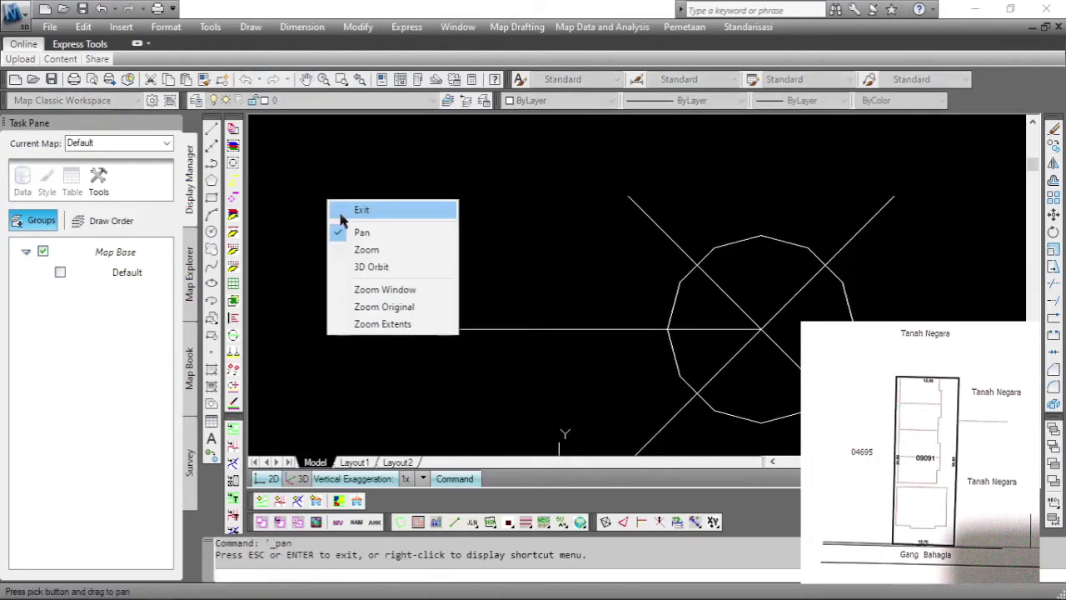
left_click(342, 213)
Draw a 34.6-unit line upward from the horizontal line's left end.
type("L")
key("Return")
left_click(338, 328)
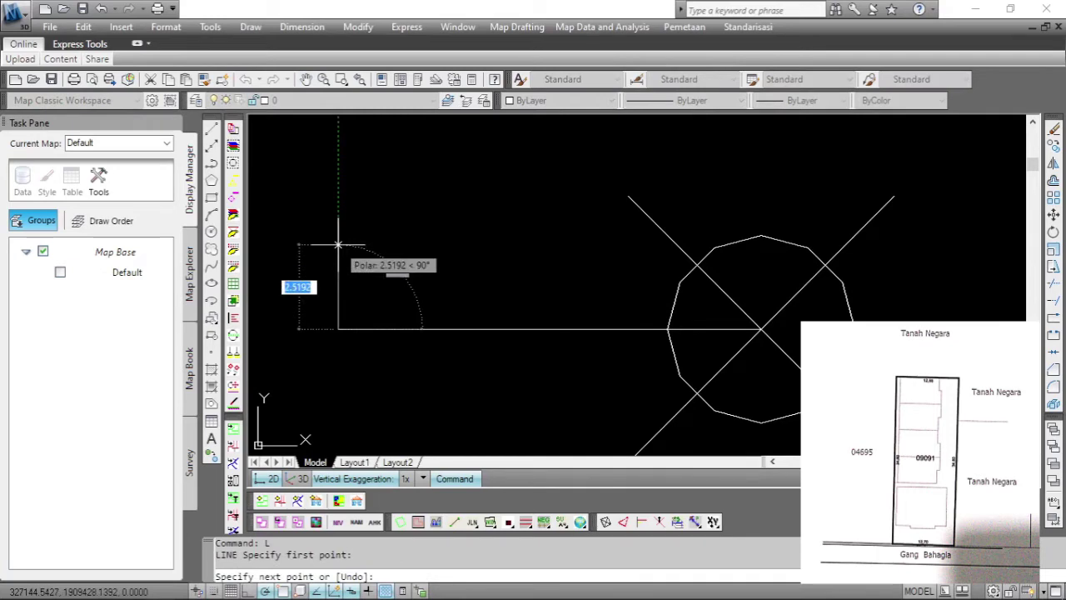
type("34.6")
key("Return")
key("Escape")
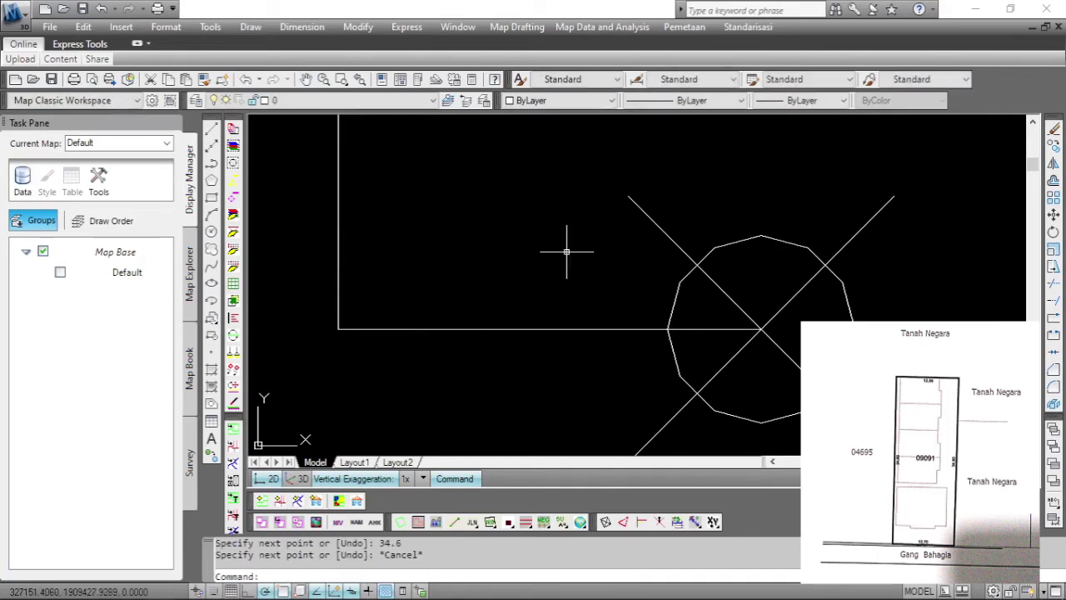
left_click(307, 80)
scroll(537, 203, "down", 4)
left_click_drag(537, 203, 542, 307)
scroll(542, 308, "down", 2)
left_click_drag(590, 212, 575, 306)
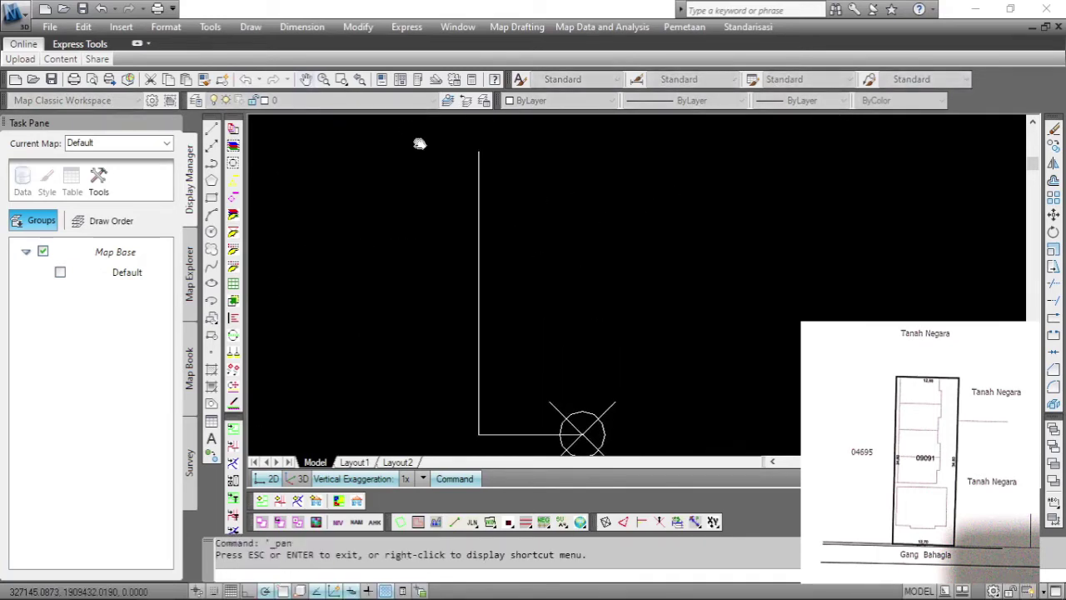
key("Escape")
Draw the 12.7-unit top edge from the vertical line's top end.
type("l")
key("Return")
left_click(479, 151)
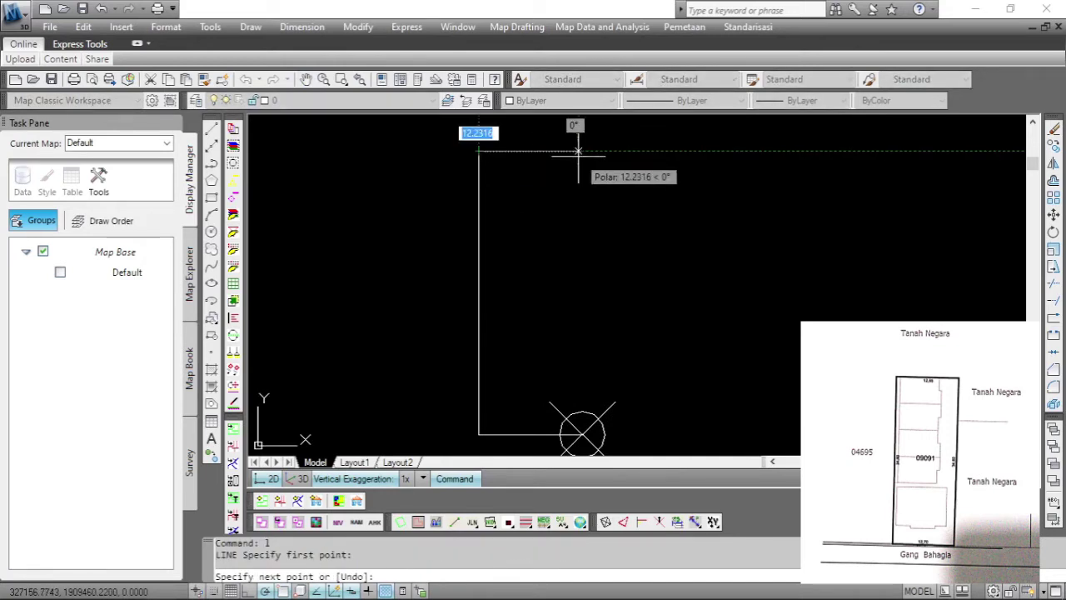
type("12.7")
key("Return")
key("Return")
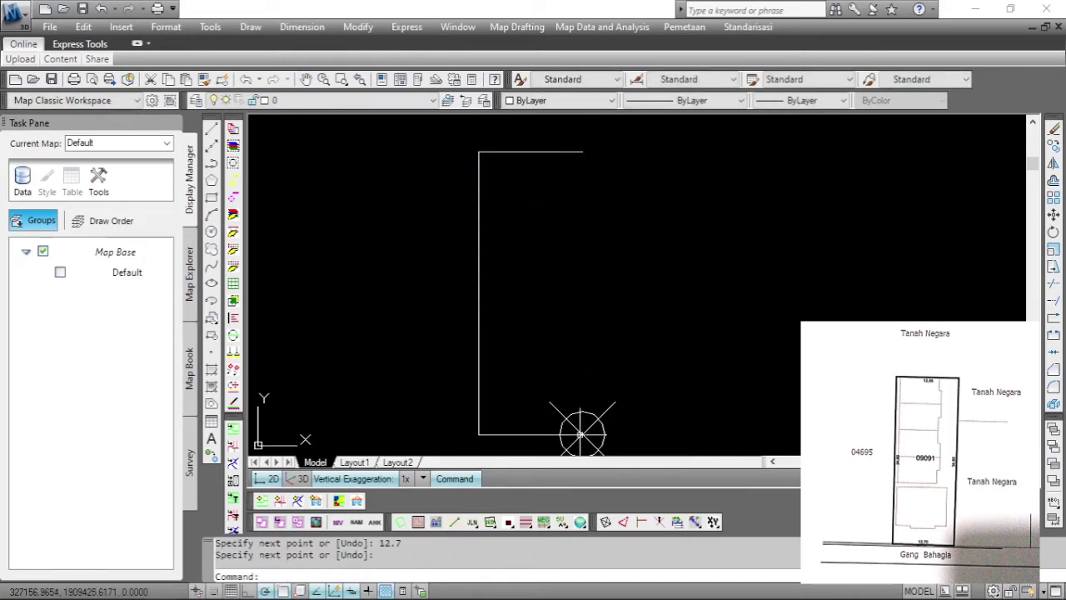
type("l")
key("Return")
Close the rectangle with a right-side line down to the point marker.
left_click(582, 154)
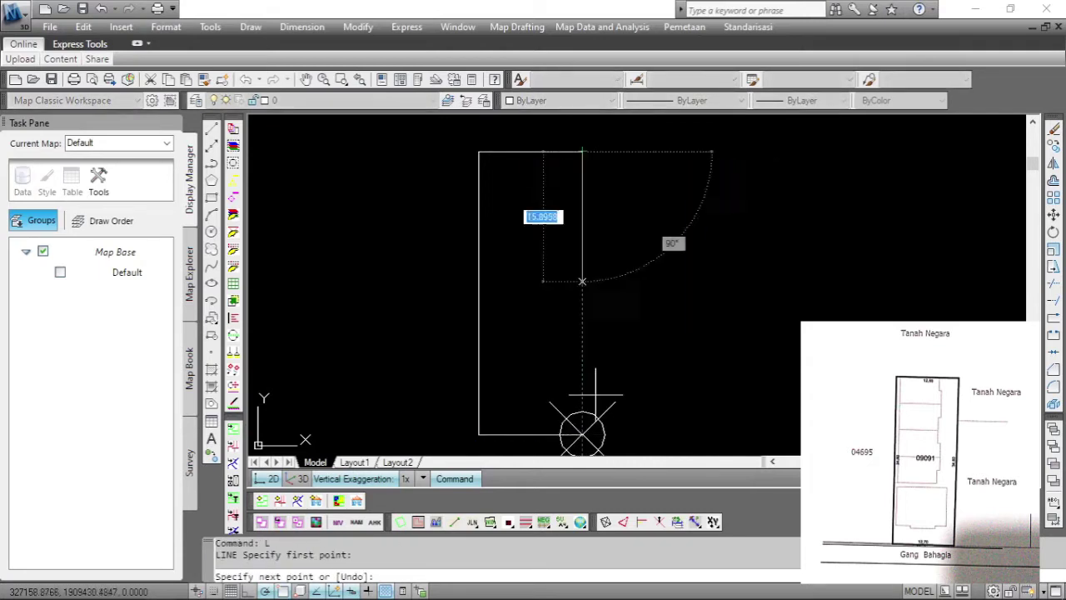
left_click(582, 432)
key("Escape")
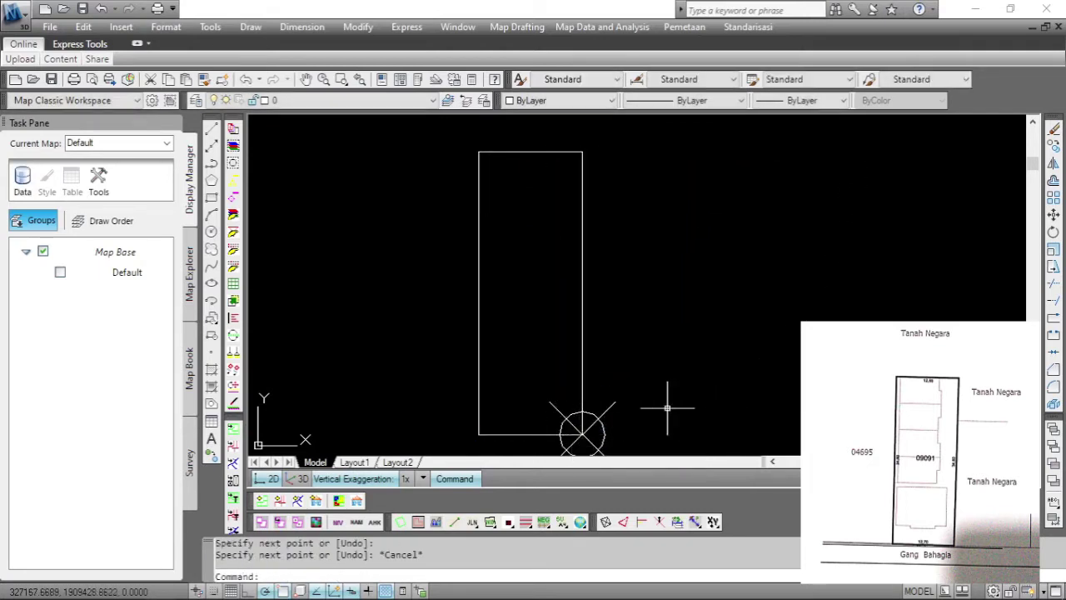
scroll(613, 352, "down", 2)
left_click(306, 79)
left_click_drag(336, 164, 317, 133)
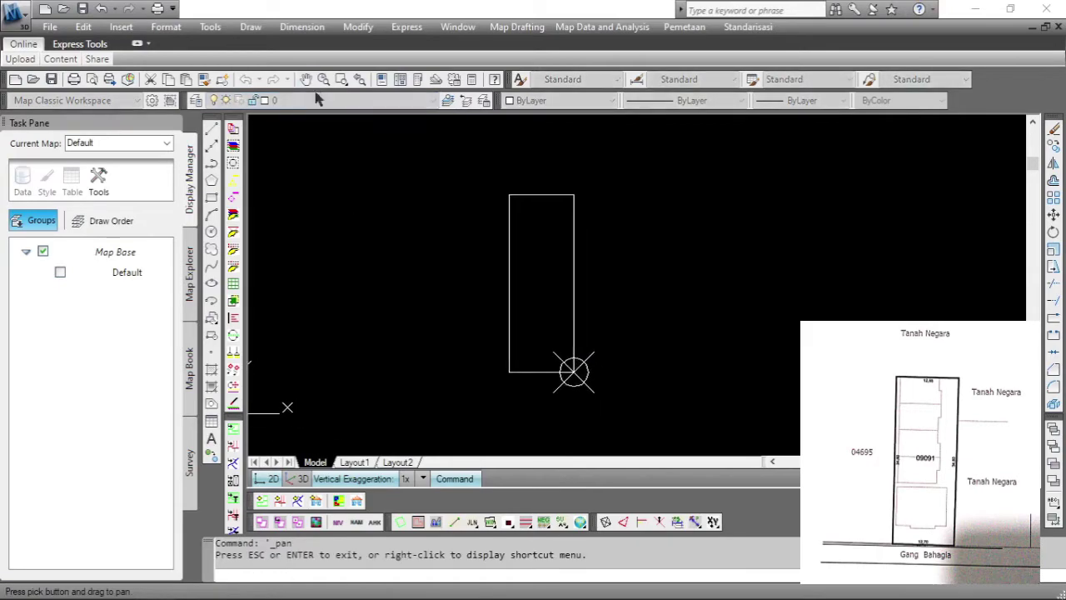
key("Escape")
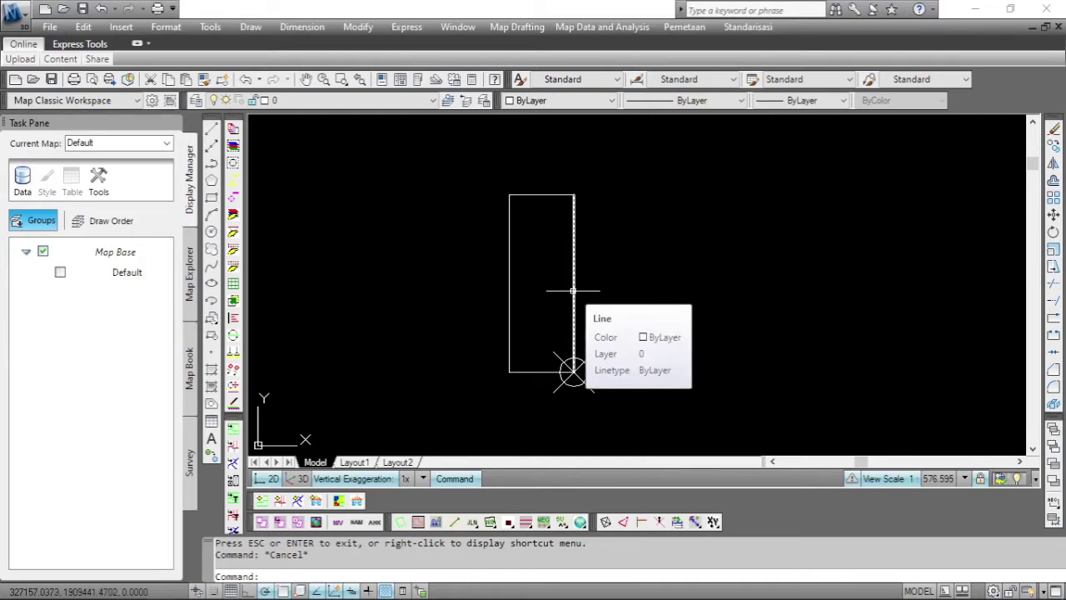
Create a boundary polyline by picking an interior point inside the 12.7 by 34.6 rectangle.
type("BO")
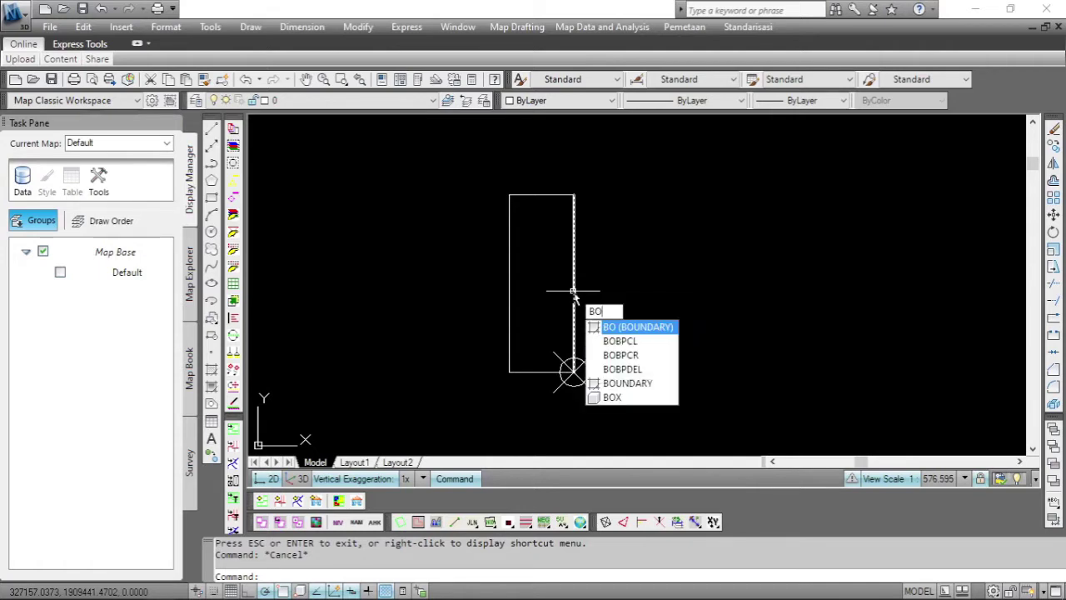
key("Return")
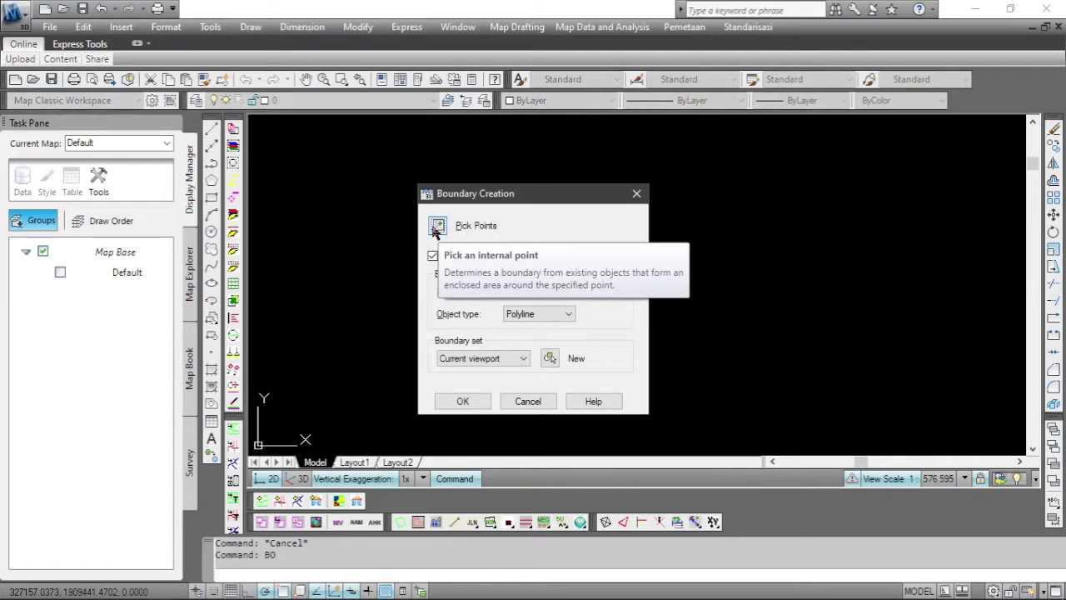
left_click(437, 226)
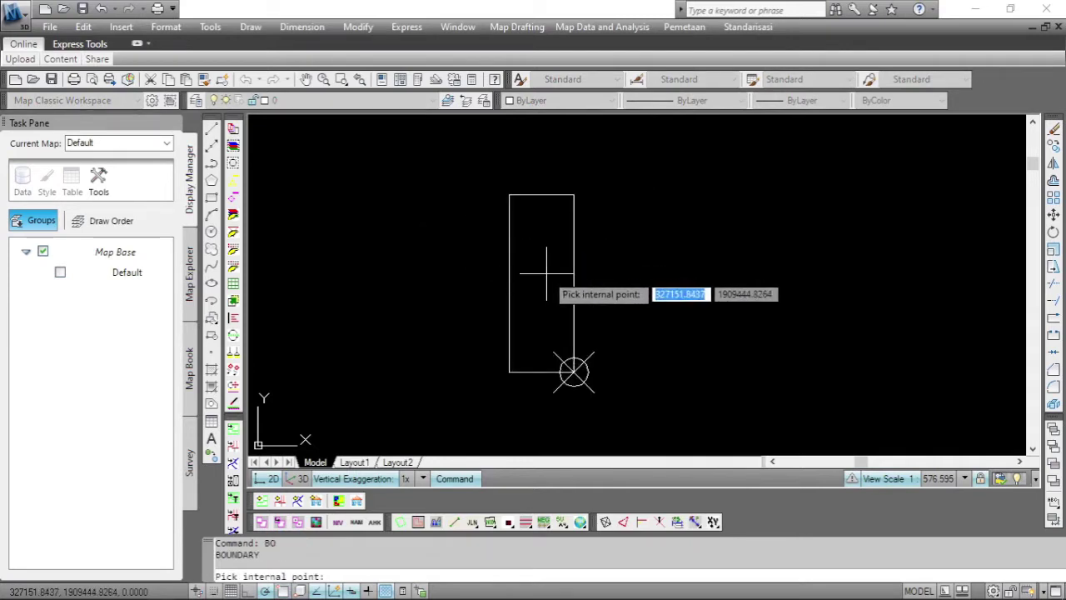
left_click(546, 273)
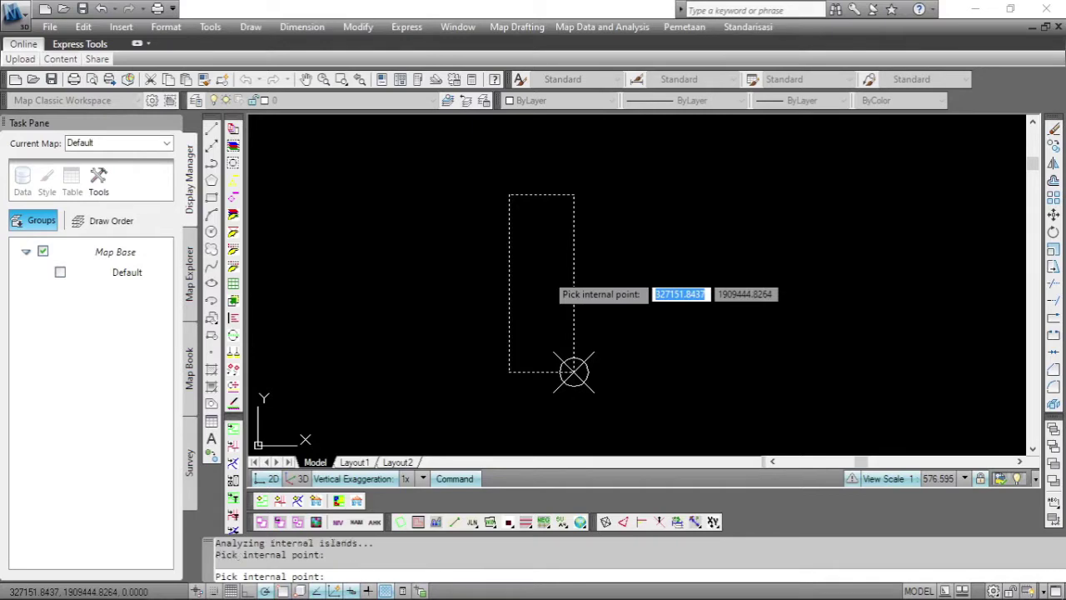
key("Return")
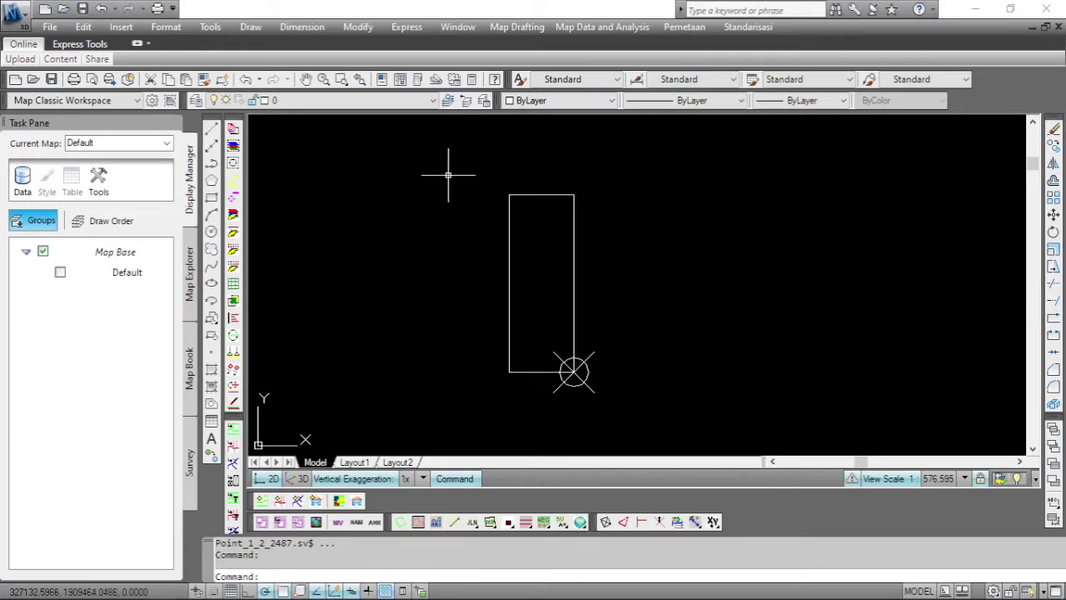
Move the window-selected rectangle and point onto the Persil Selesai layer.
left_click(448, 175)
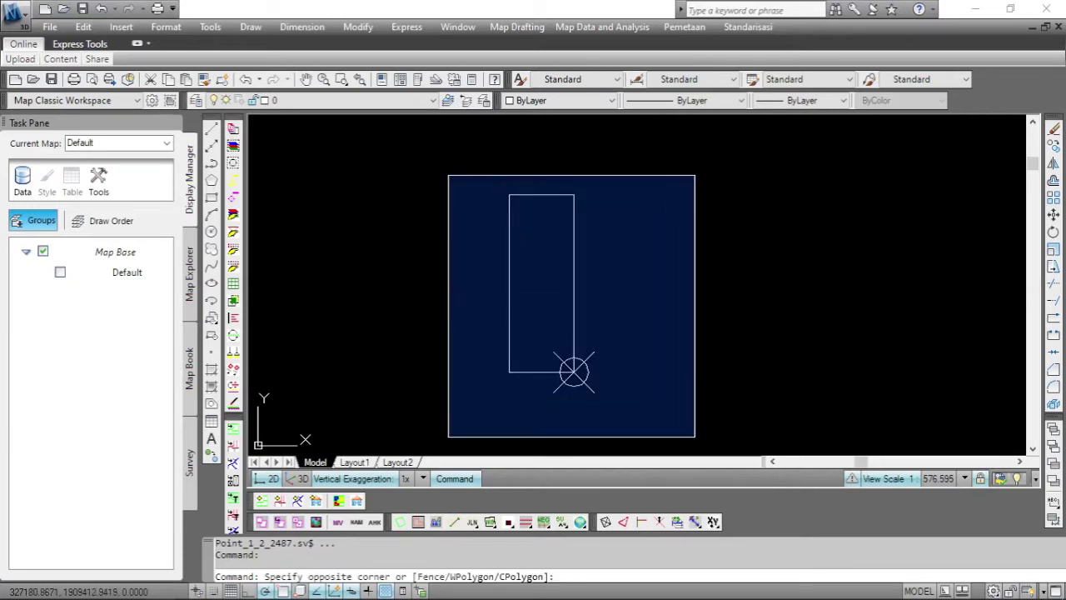
left_click(680, 424)
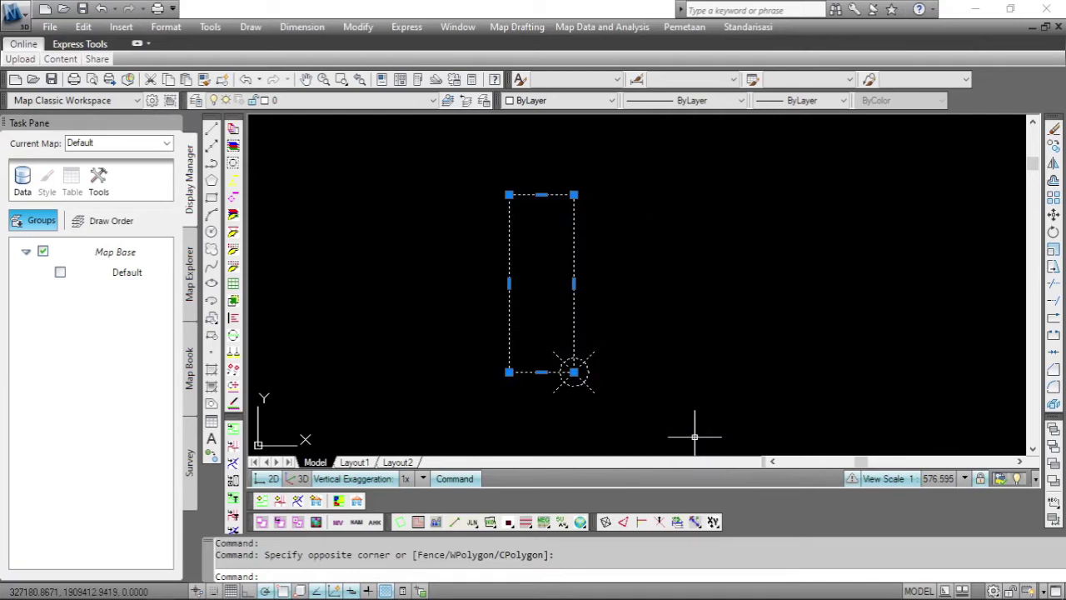
left_click(433, 101)
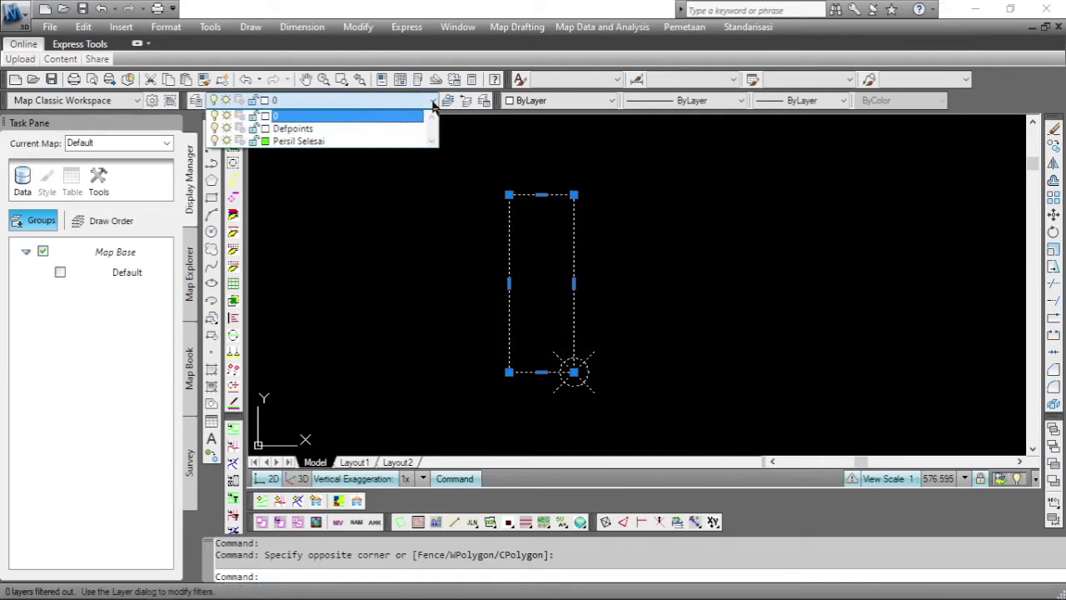
left_click(350, 142)
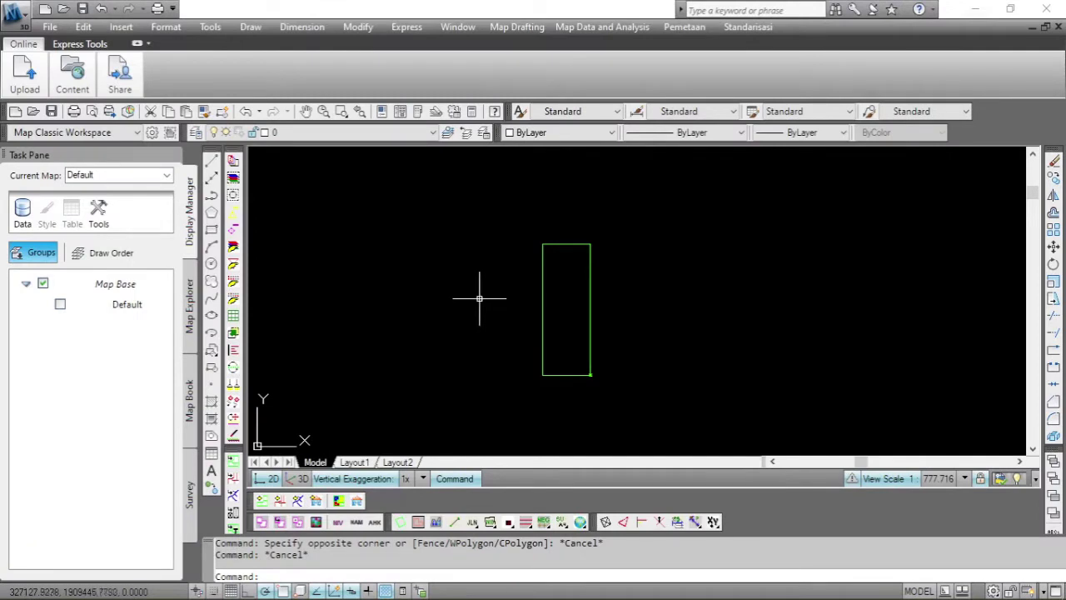
Start a shapefile export named Bidang with Polygon type and manual object selection.
left_click(524, 28)
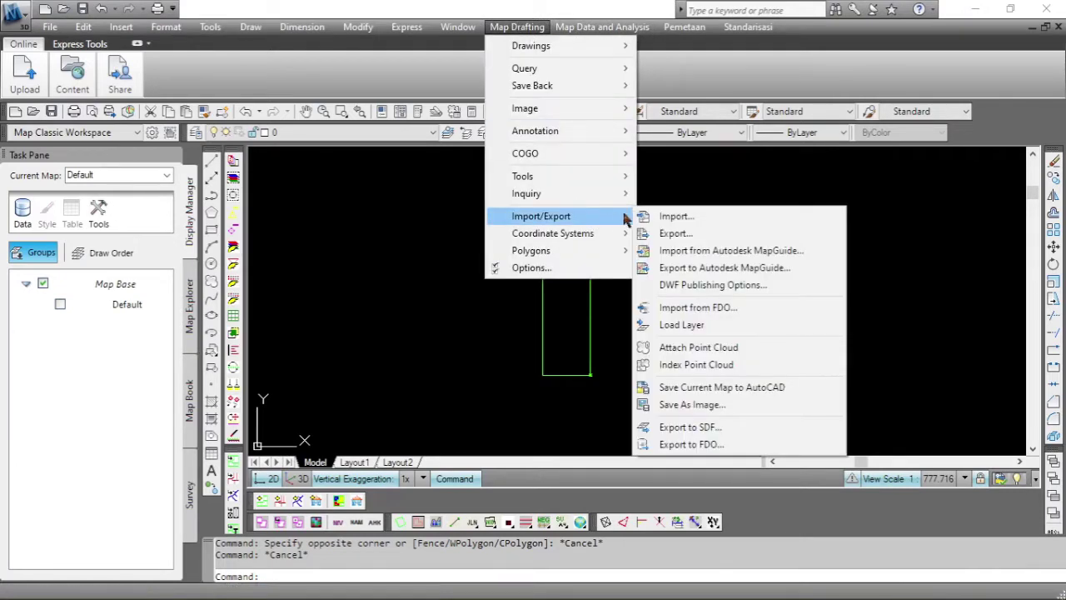
left_click(671, 234)
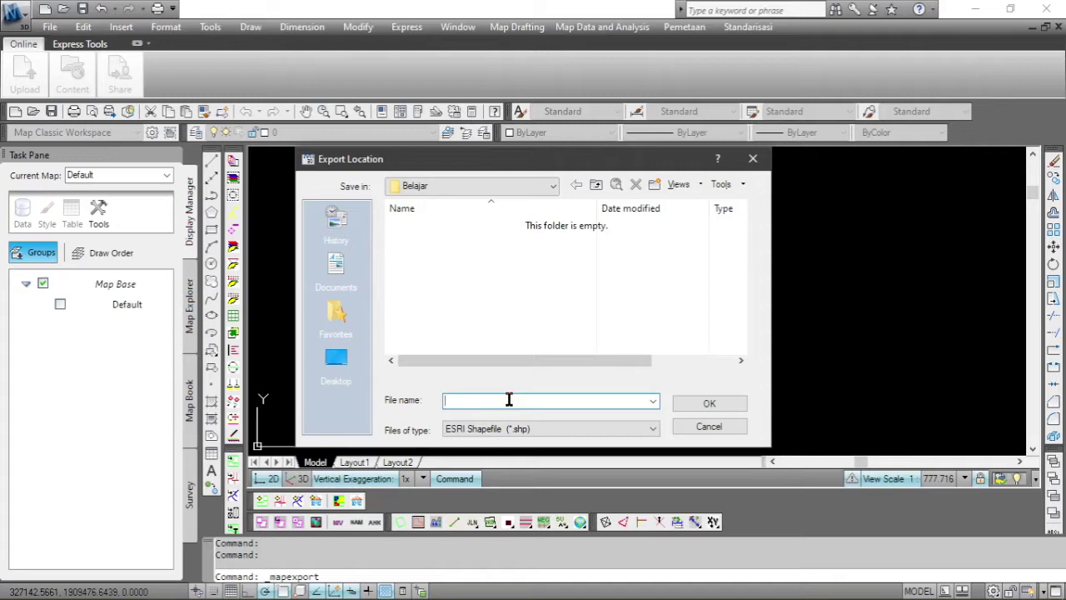
type("Bidang")
key("Return")
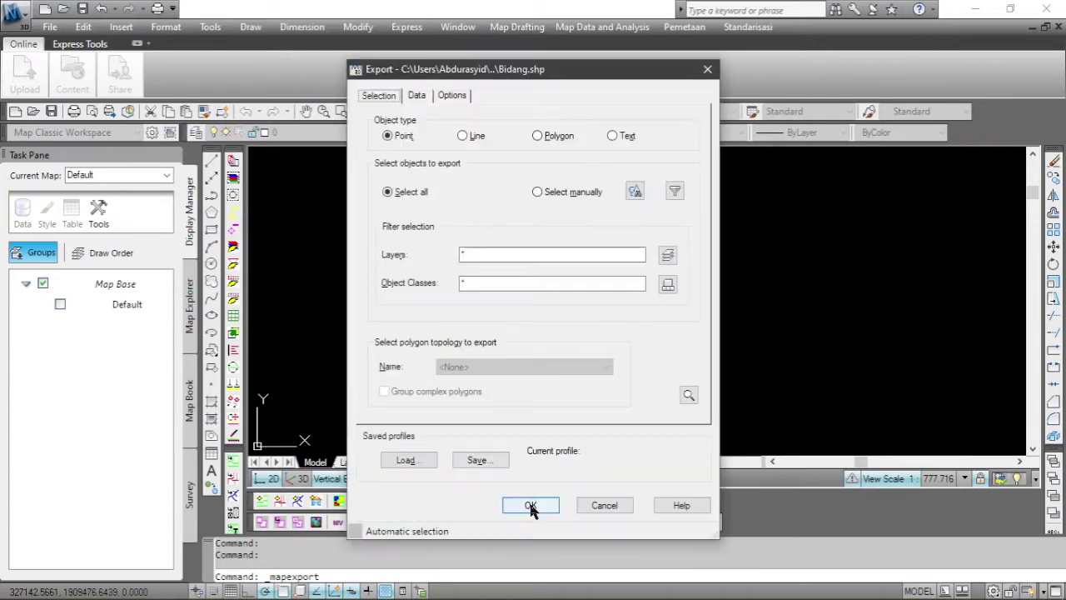
left_click(549, 140)
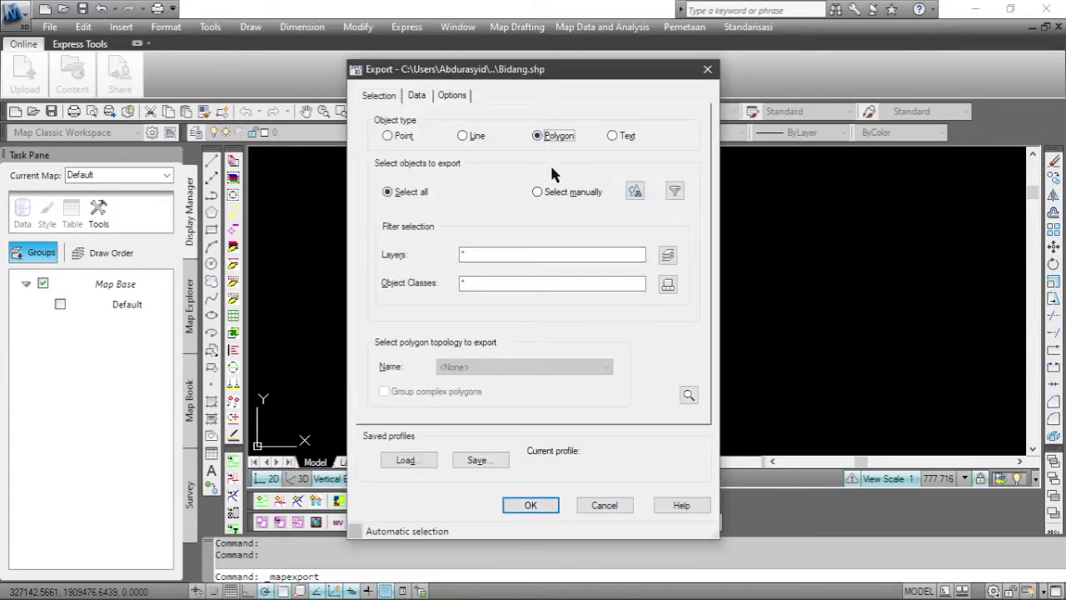
left_click(573, 194)
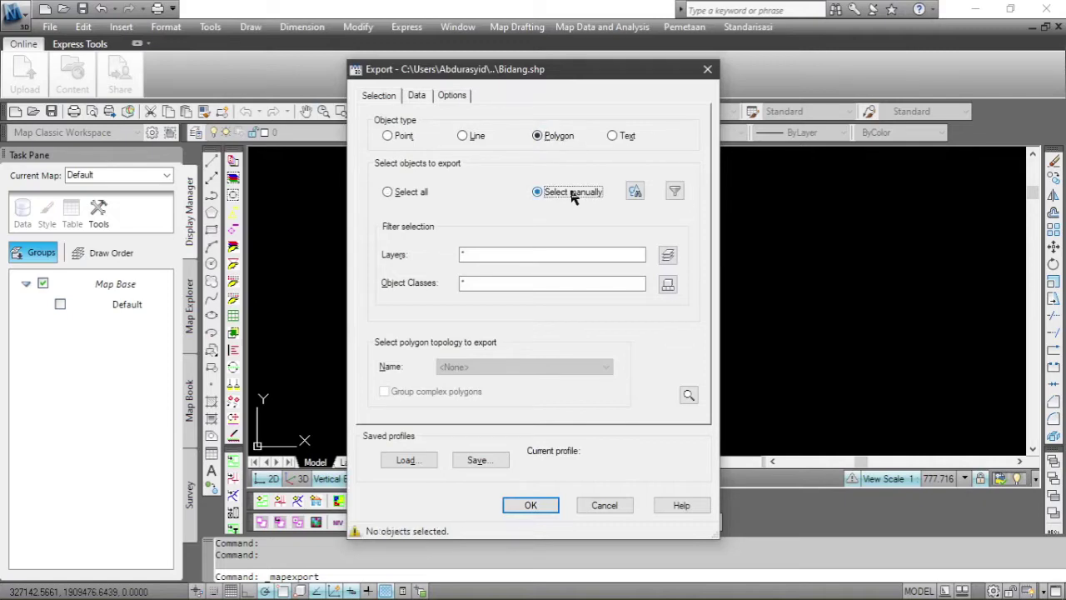
Window-select the parcel, treat closed polylines as polygons, and run the Bidang export.
left_click(633, 191)
left_click(498, 226)
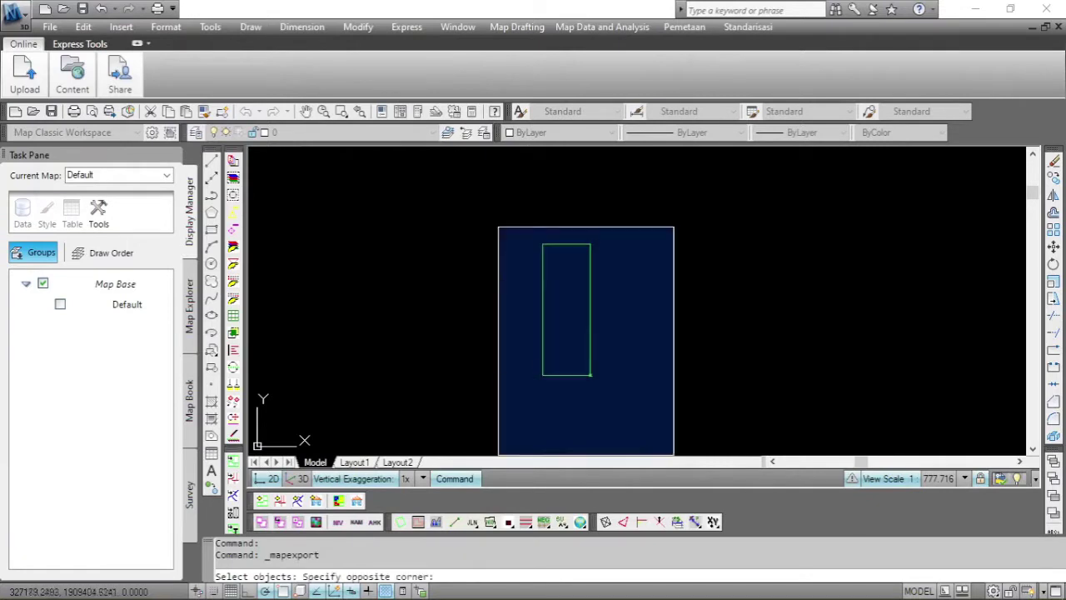
left_click(695, 439)
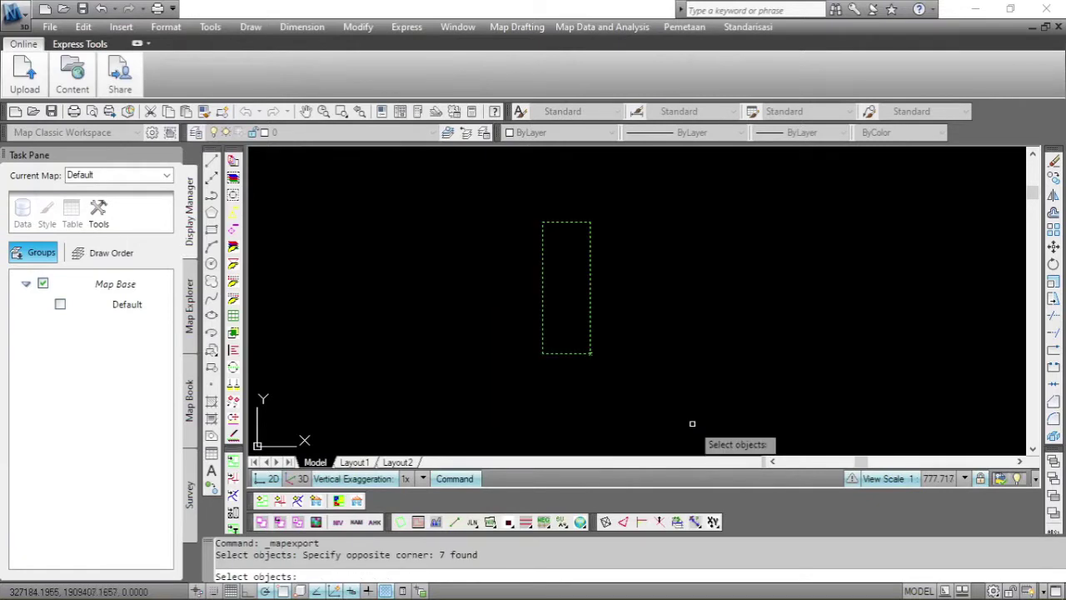
key("Return")
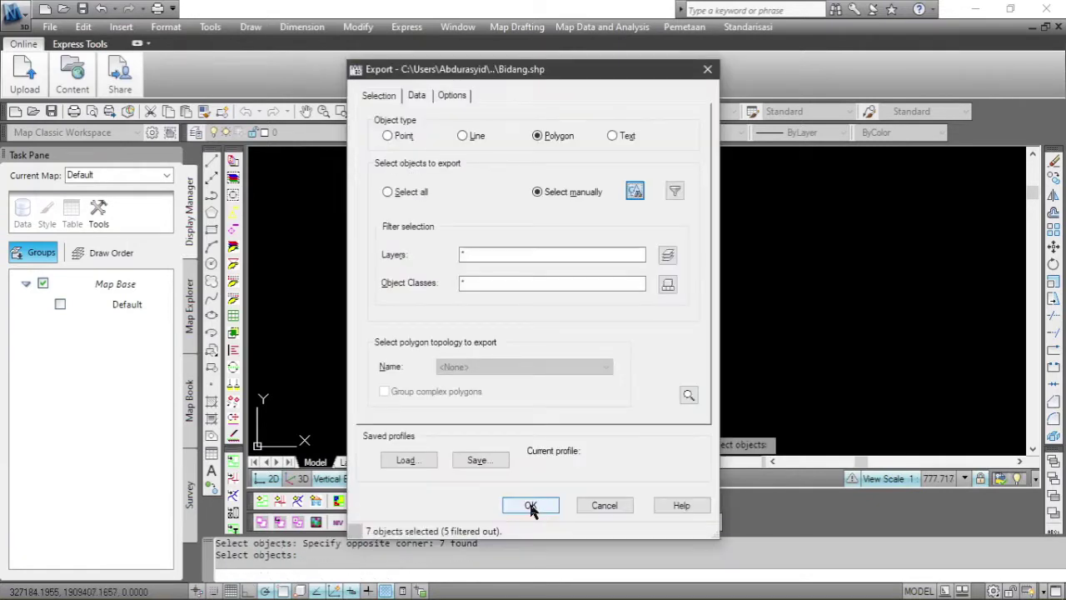
left_click(454, 97)
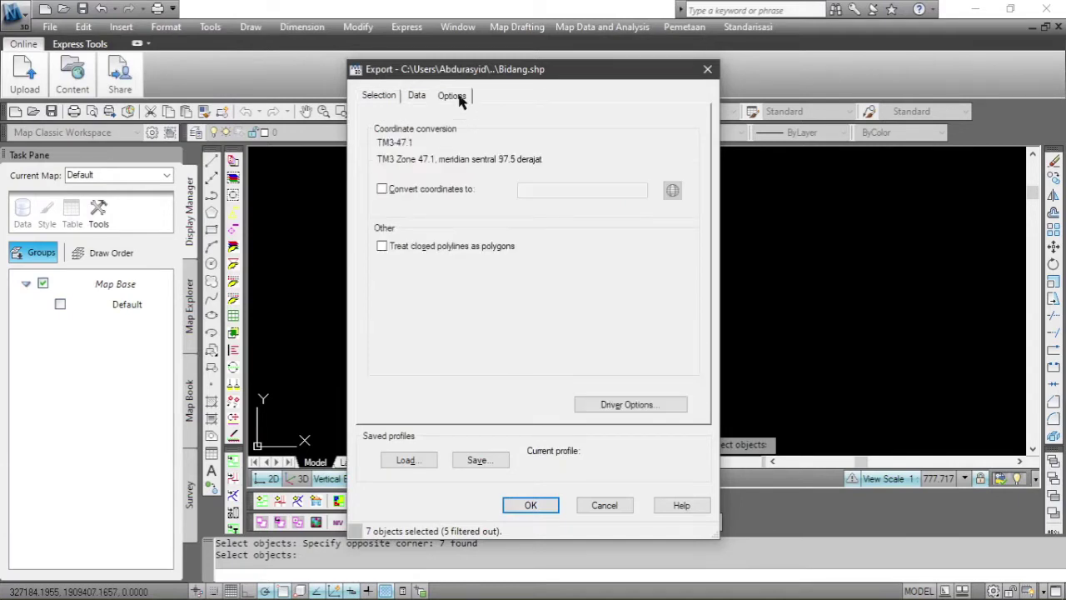
left_click(432, 250)
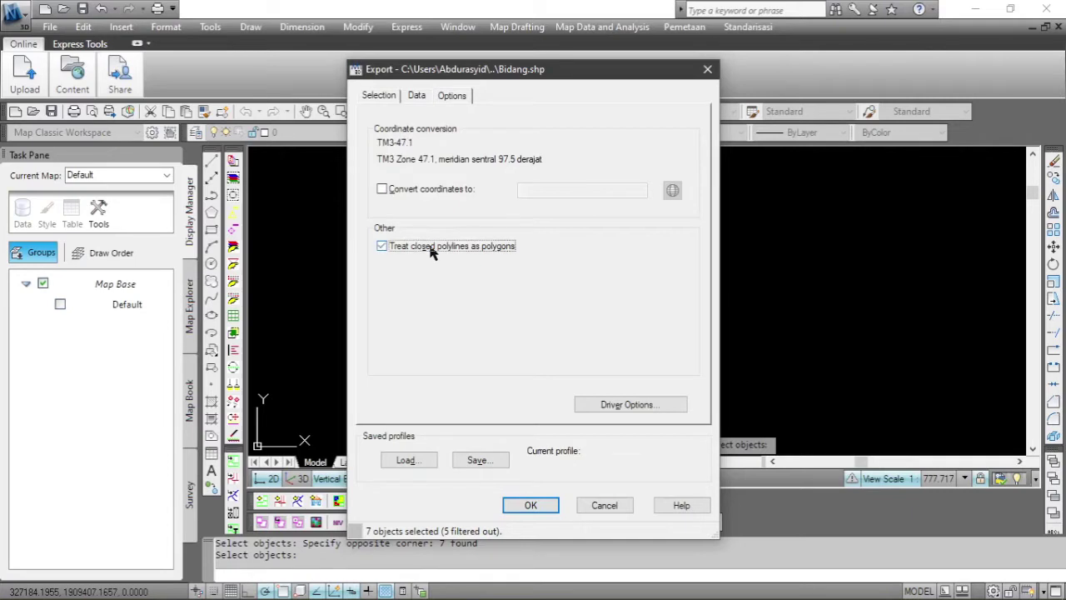
left_click(535, 503)
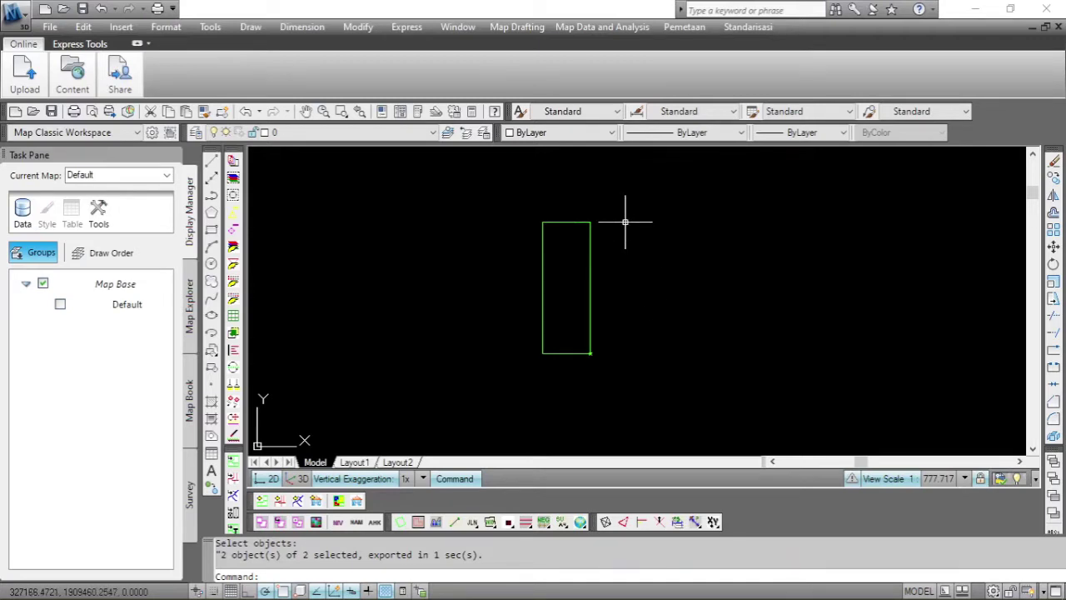
Export the window-selected point as the Point shapefile Titik.
left_click(530, 32)
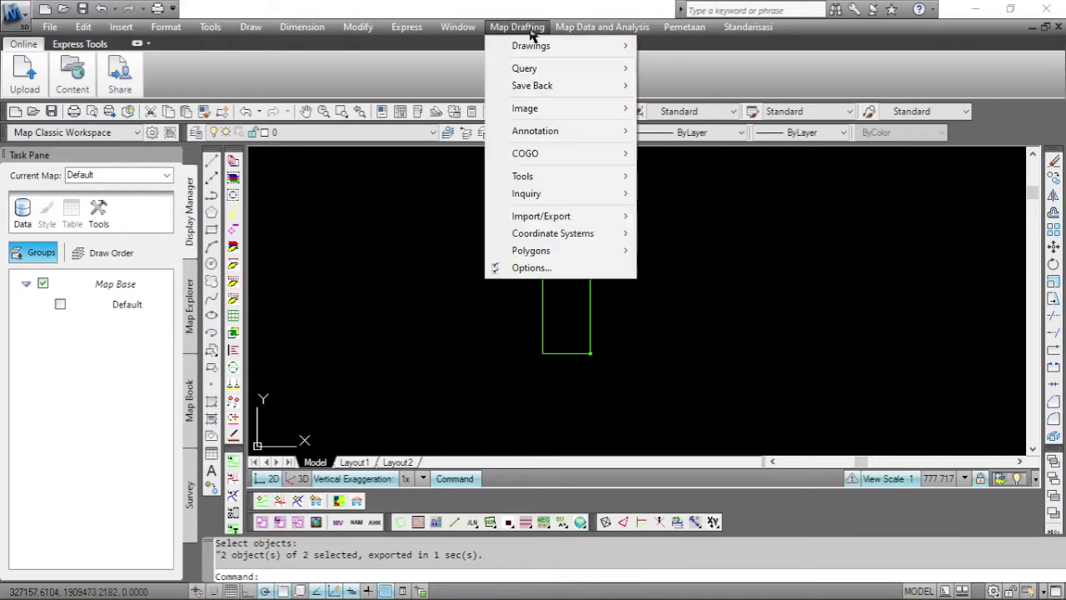
mouse_move(606, 218)
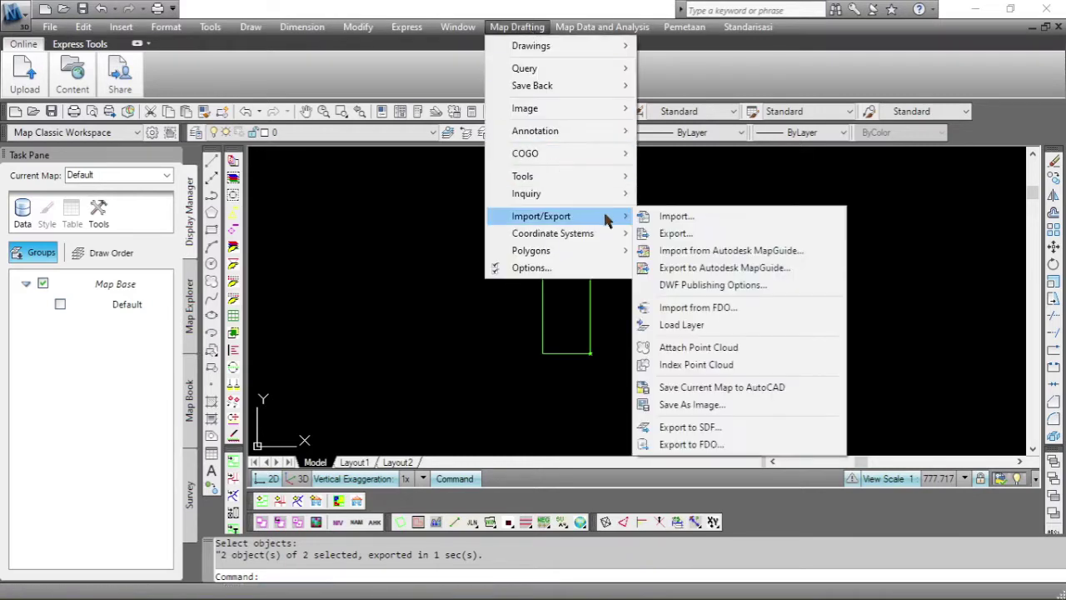
left_click(673, 236)
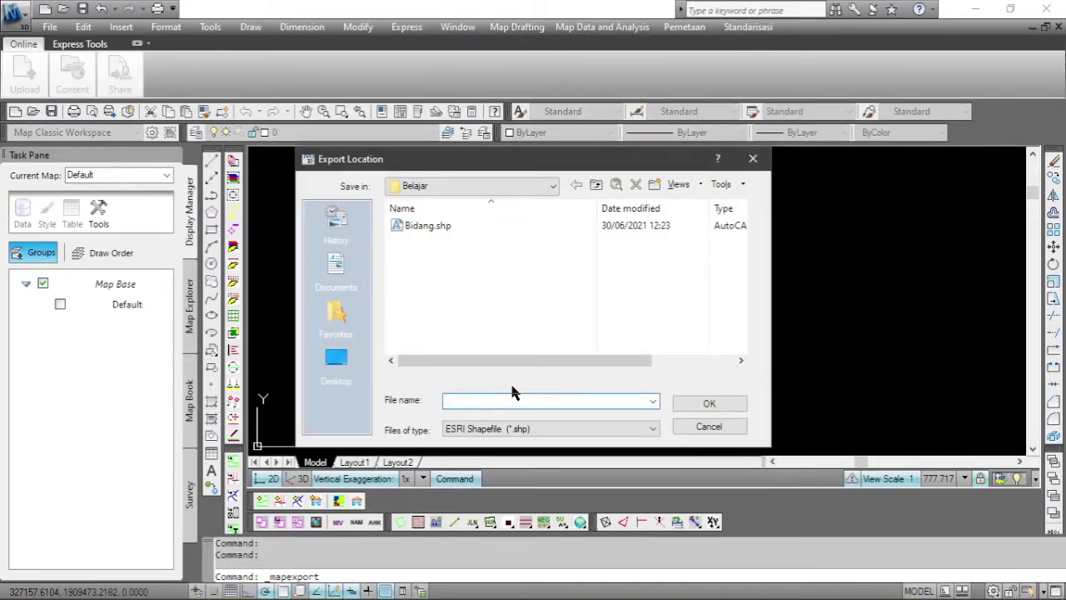
type("Titik")
key("Return")
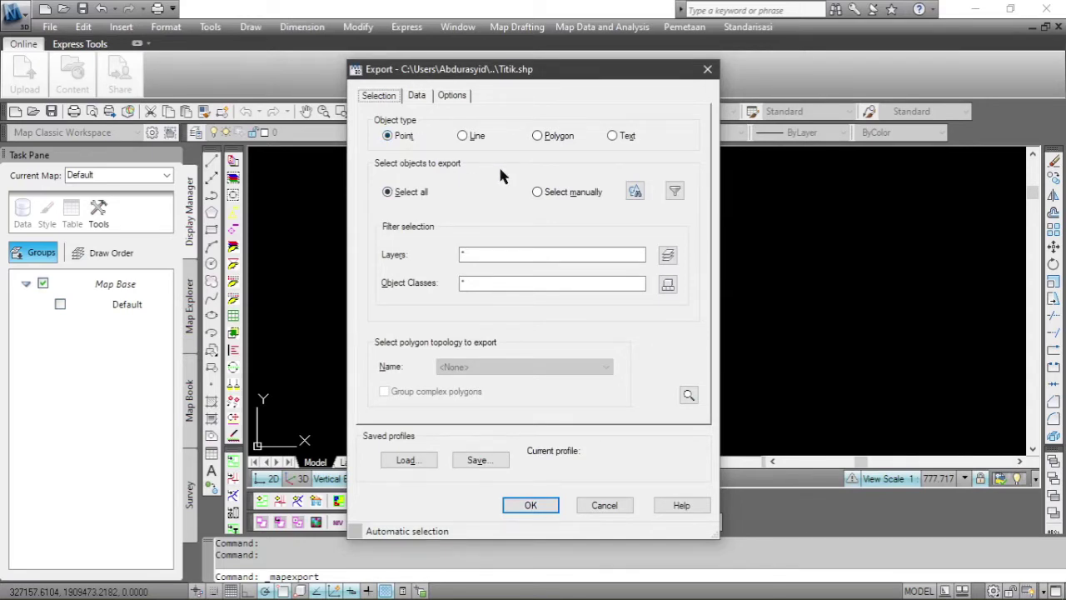
left_click(581, 193)
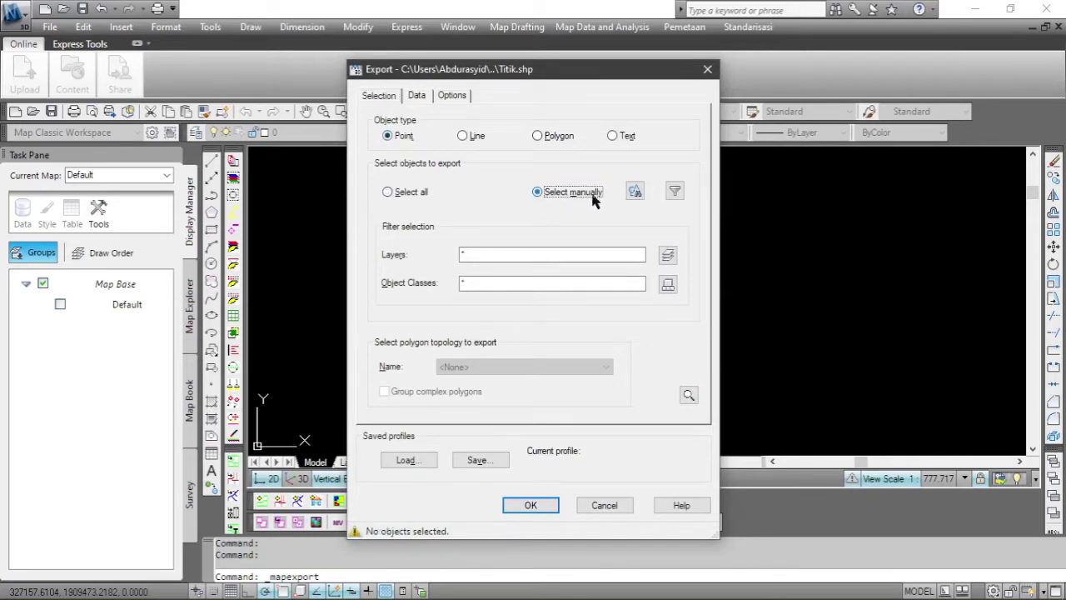
left_click(634, 194)
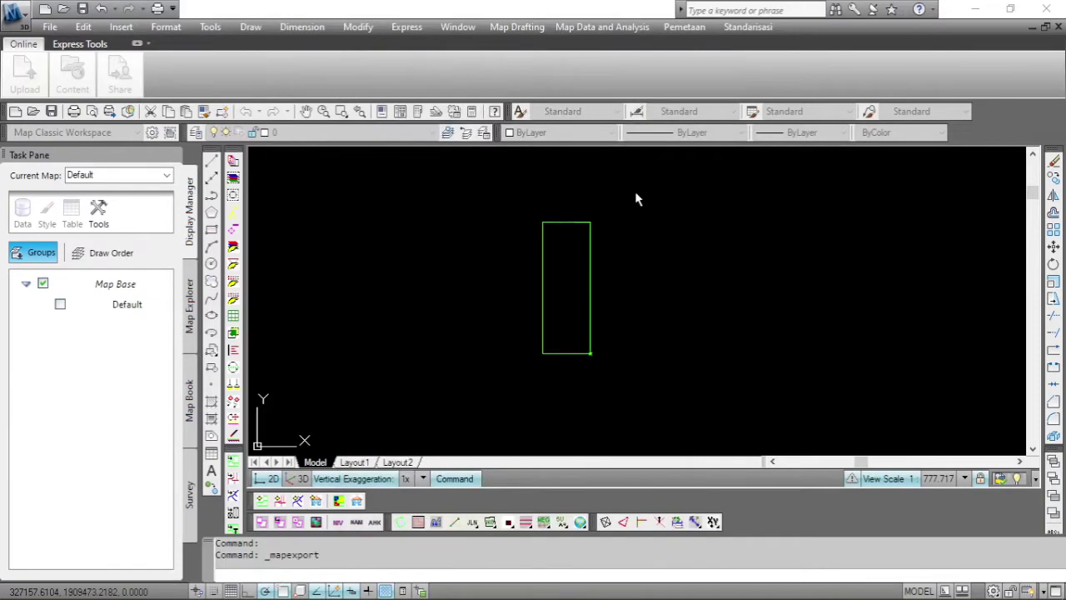
left_click(489, 194)
left_click(663, 377)
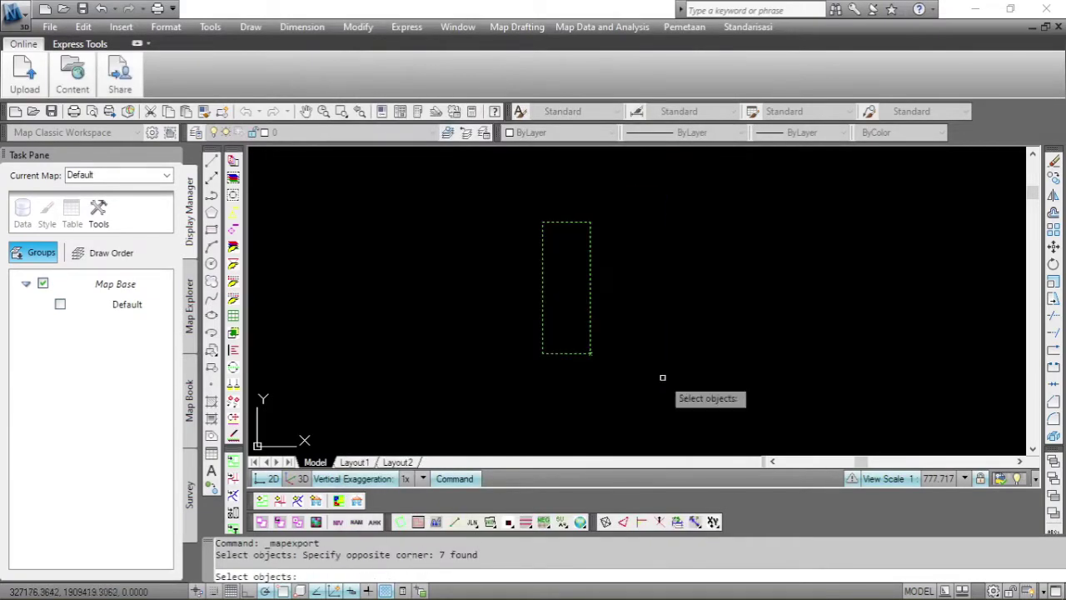
key("Return")
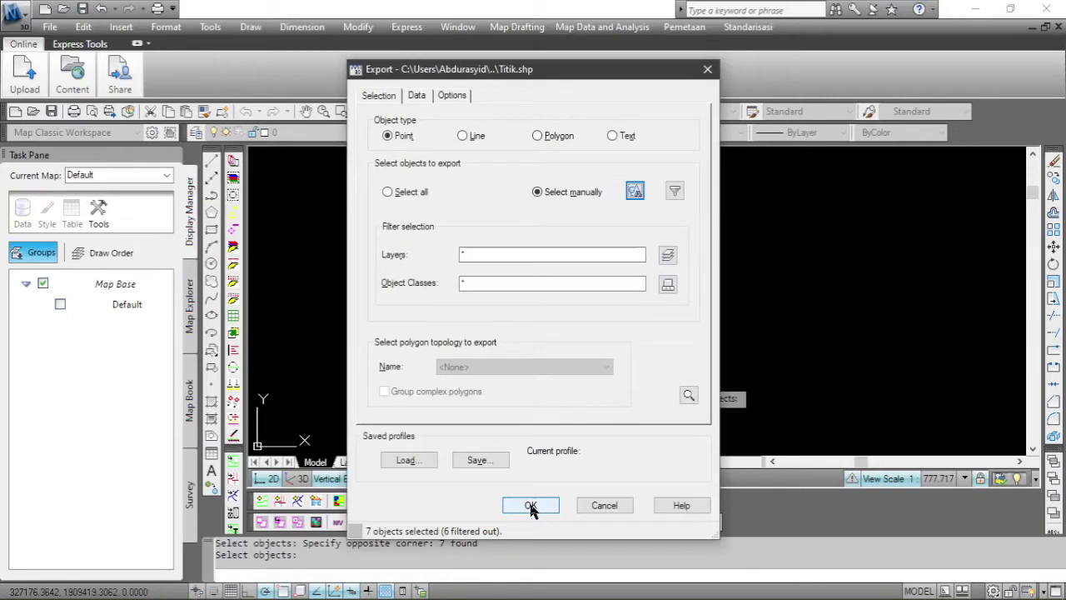
left_click(530, 507)
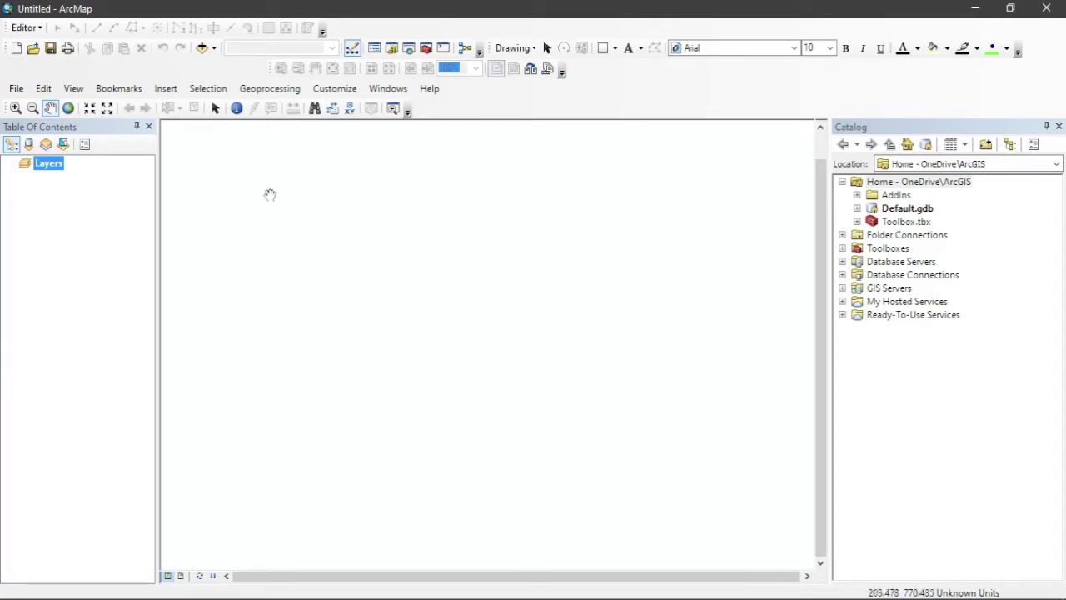
Open Aspek.mxd in ArcMap without saving the empty untitled map.
key("ctrl+o")
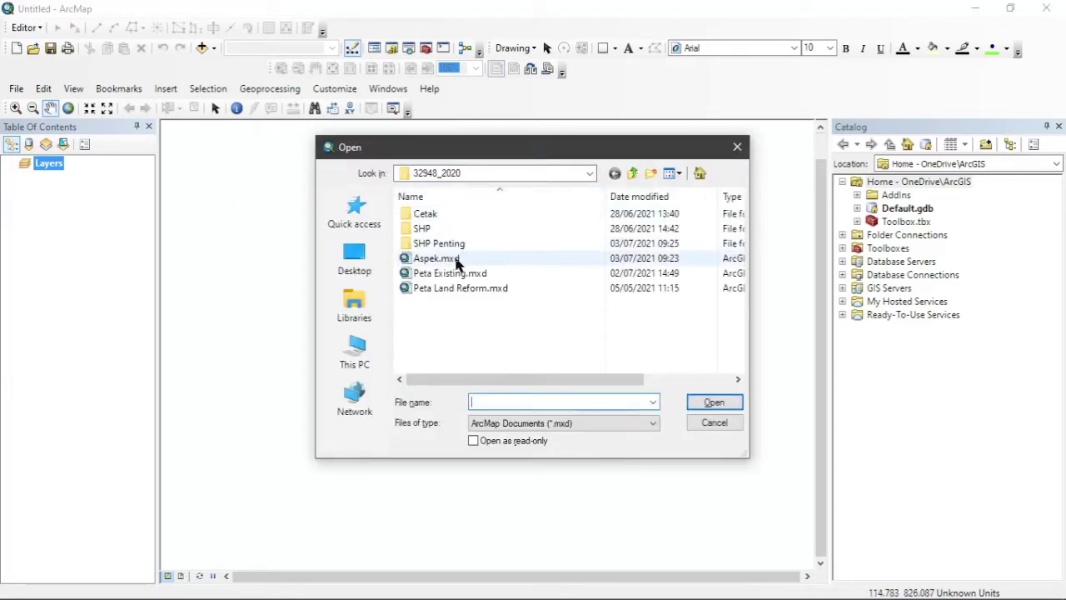
double_click(456, 259)
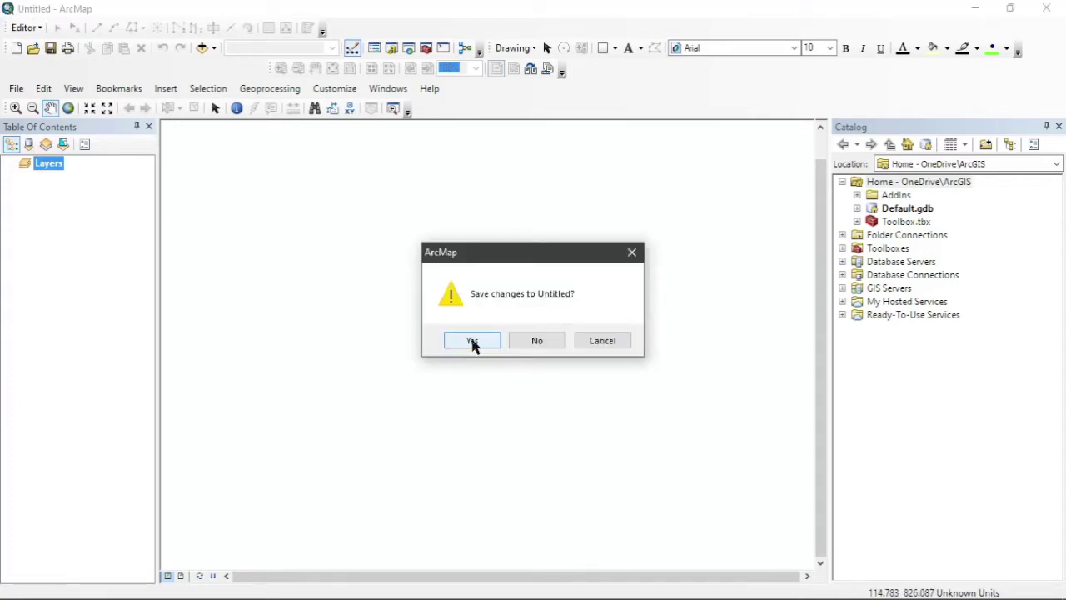
left_click(526, 346)
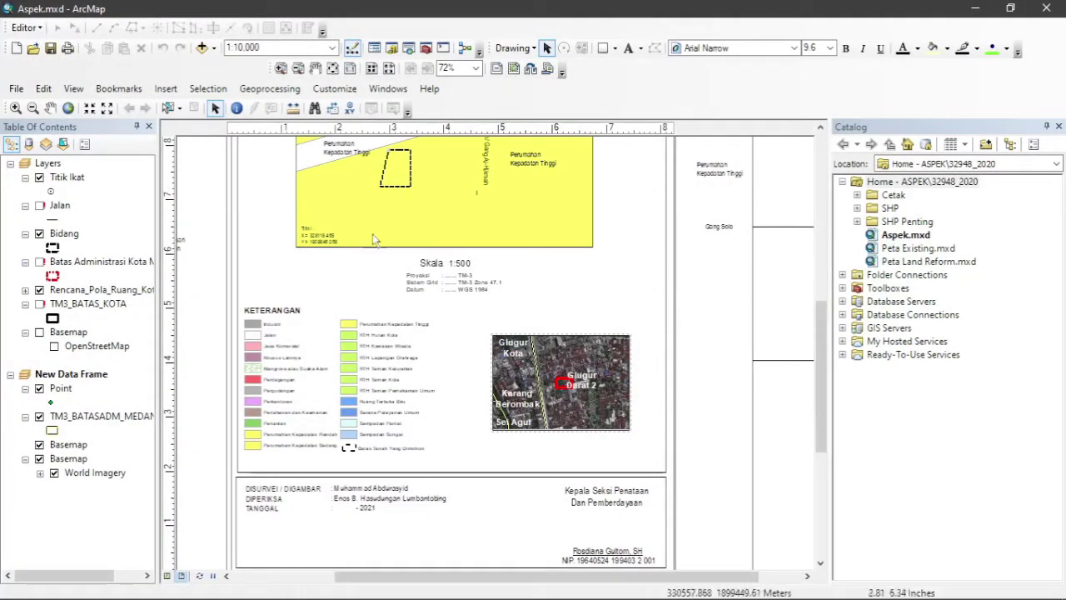
left_click(16, 88)
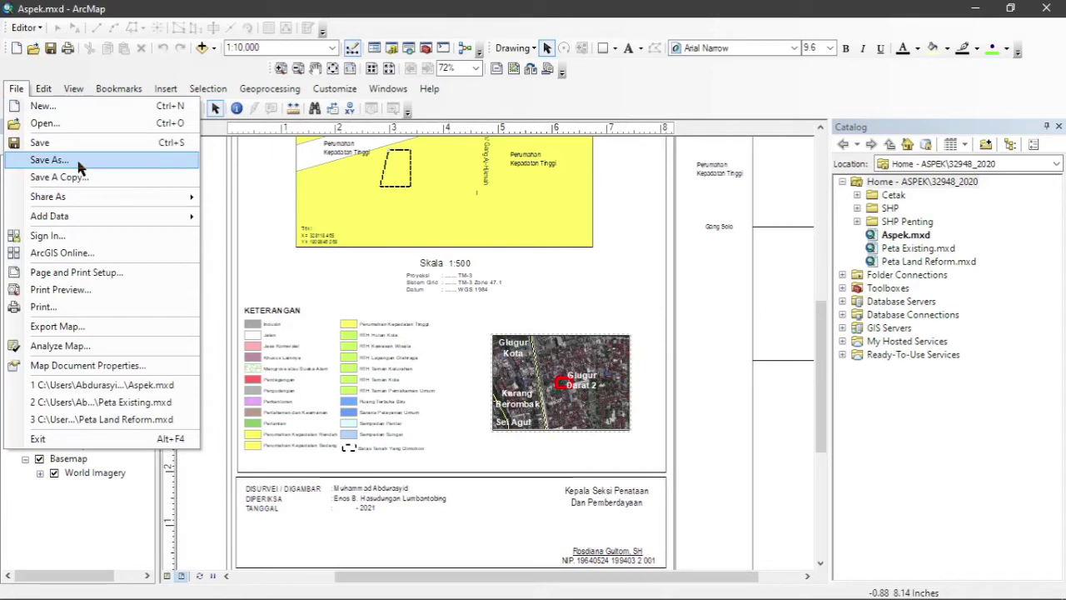
left_click(50, 160)
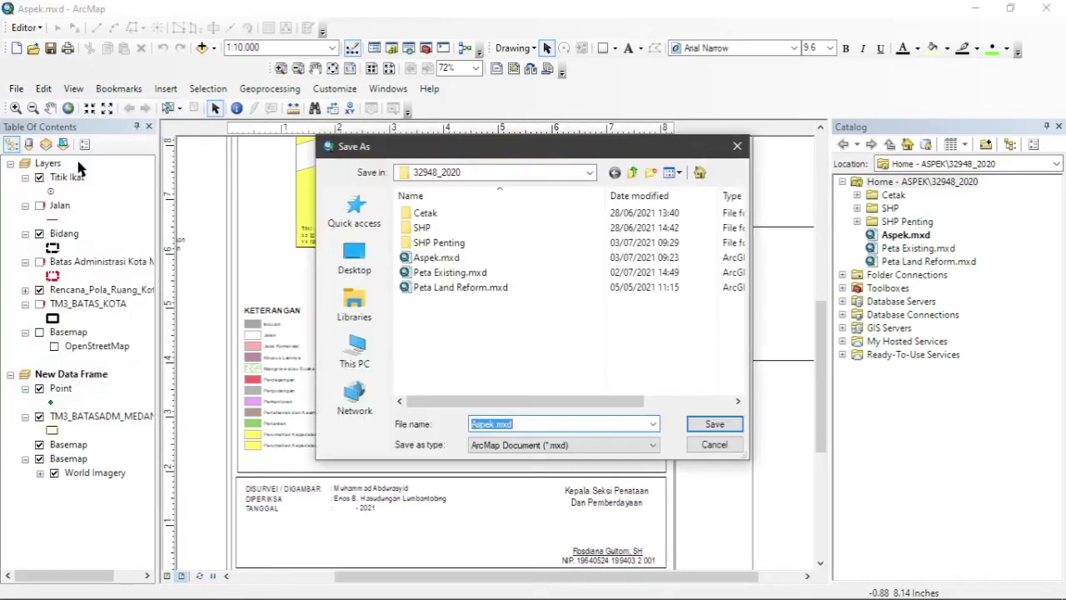
left_click(633, 172)
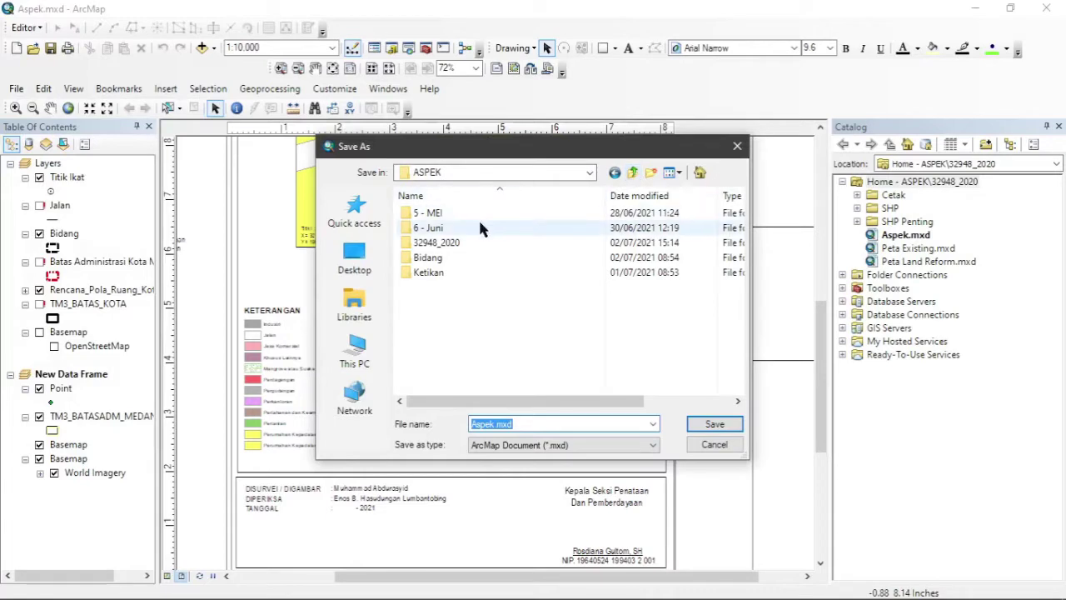
double_click(433, 228)
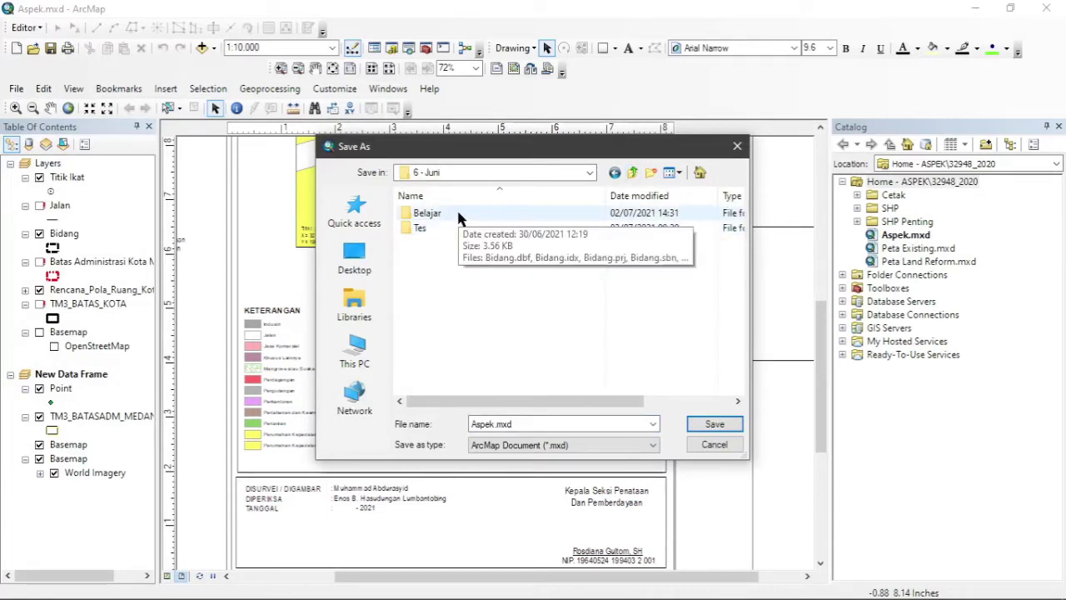
left_click(458, 214)
double_click(458, 214)
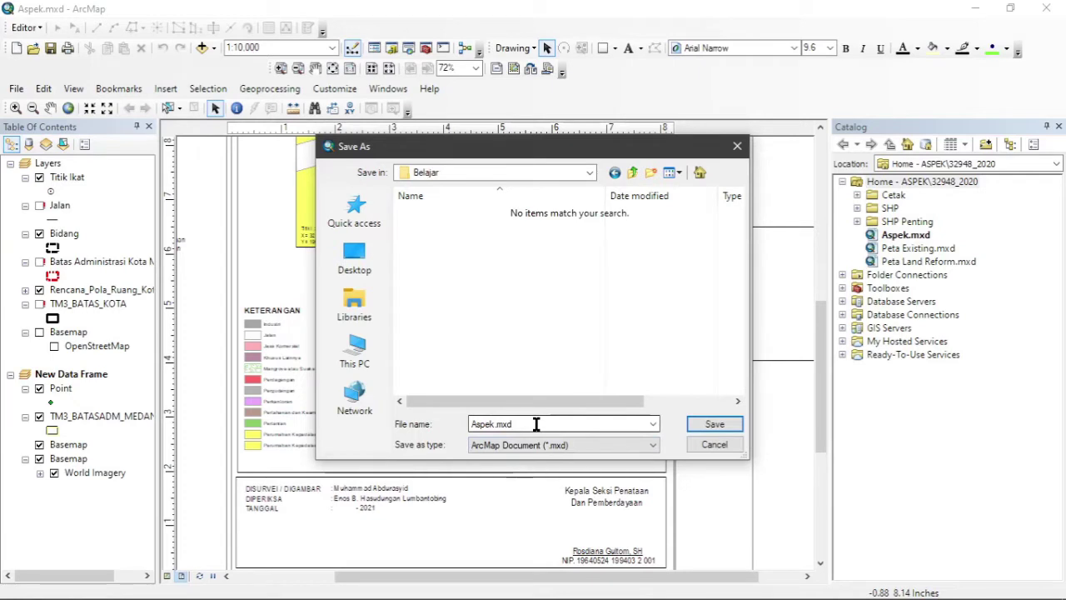
left_click(706, 425)
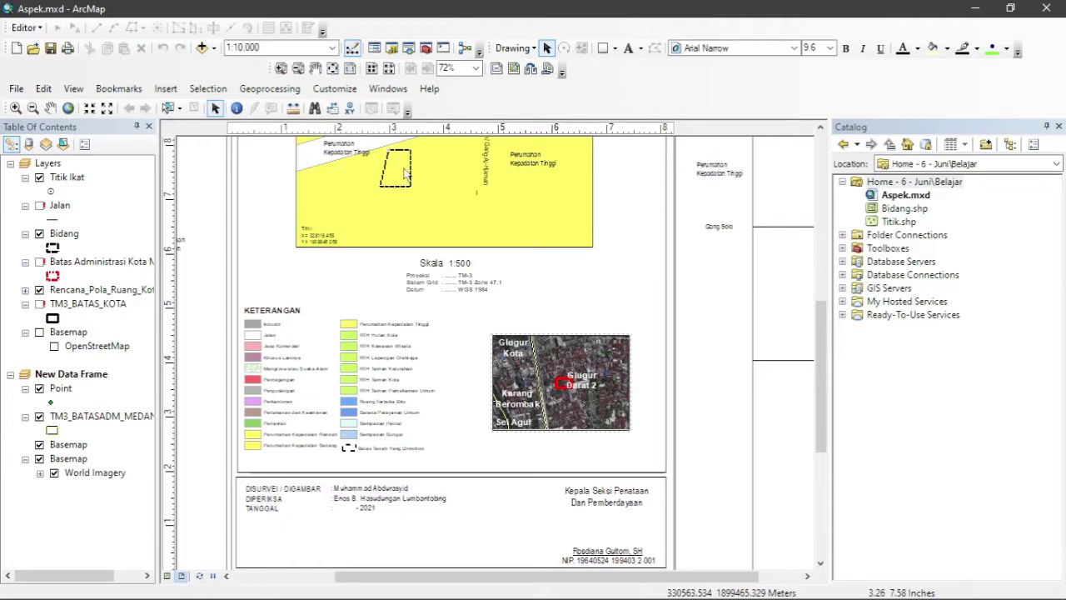
Repoint the Bidang layer's data source to Bidang.shp in the Belajar folder.
left_click_drag(821, 371, 821, 319)
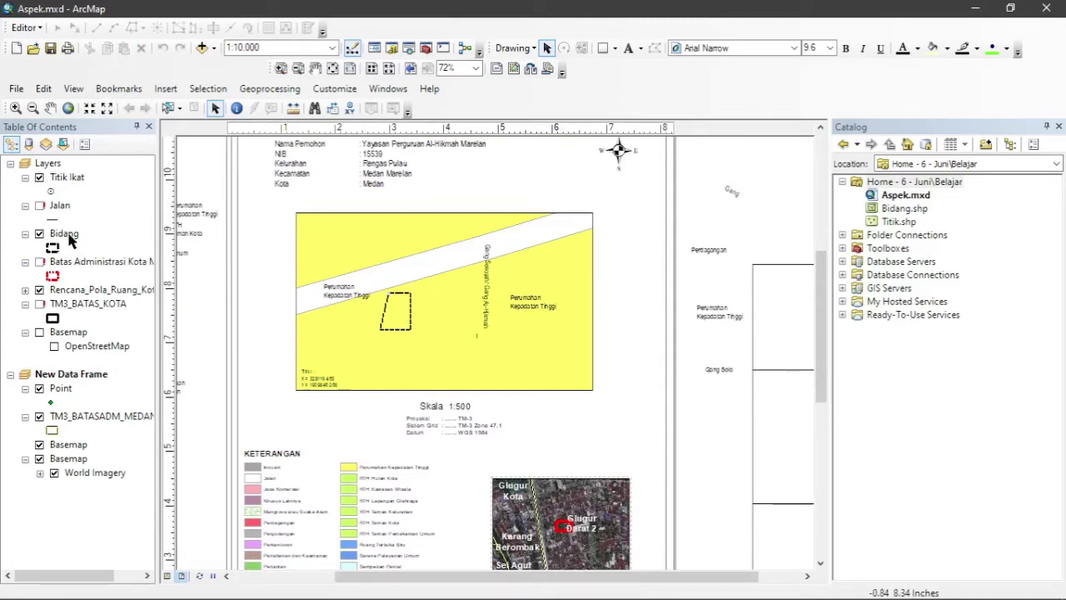
right_click(70, 237)
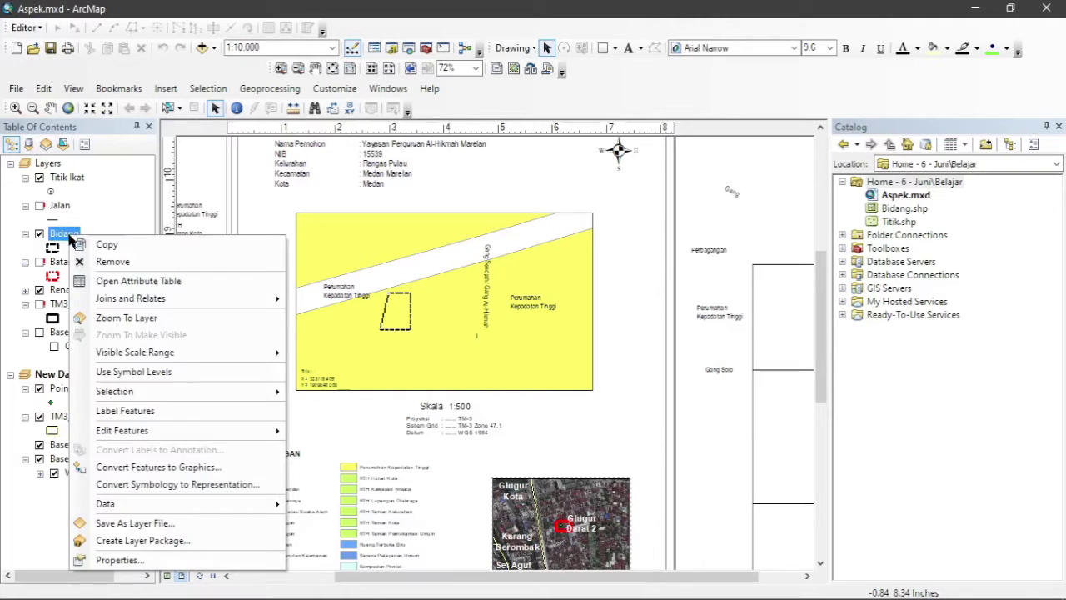
left_click(120, 560)
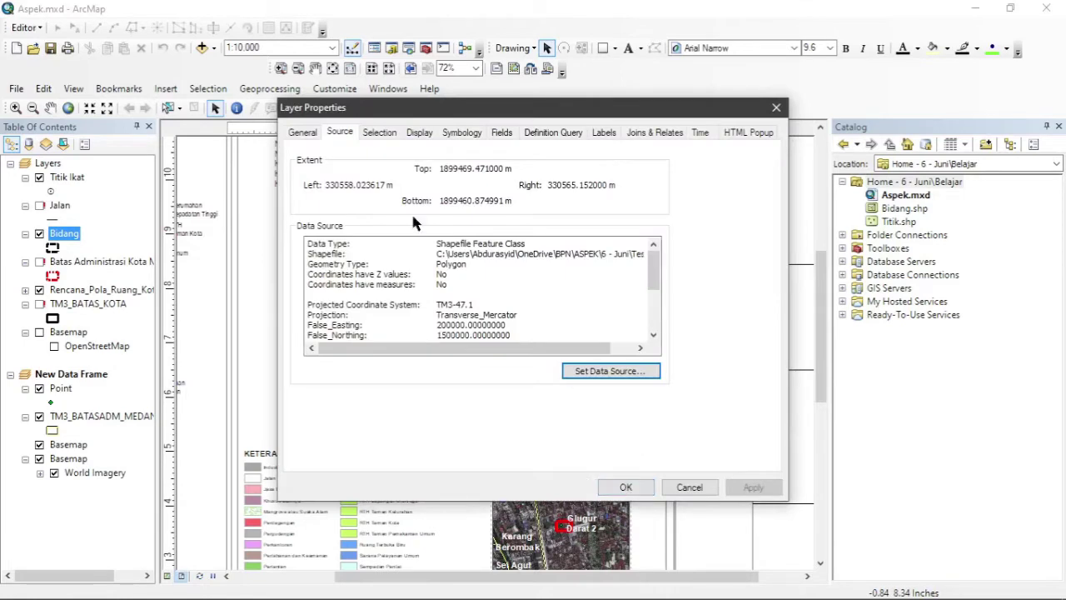
left_click(564, 341)
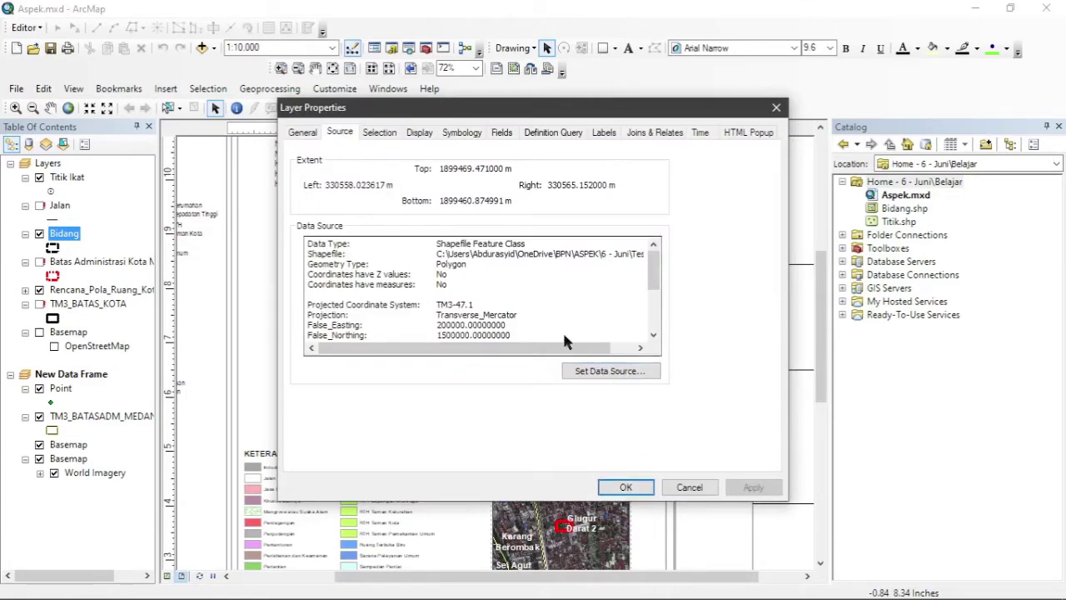
left_click(631, 375)
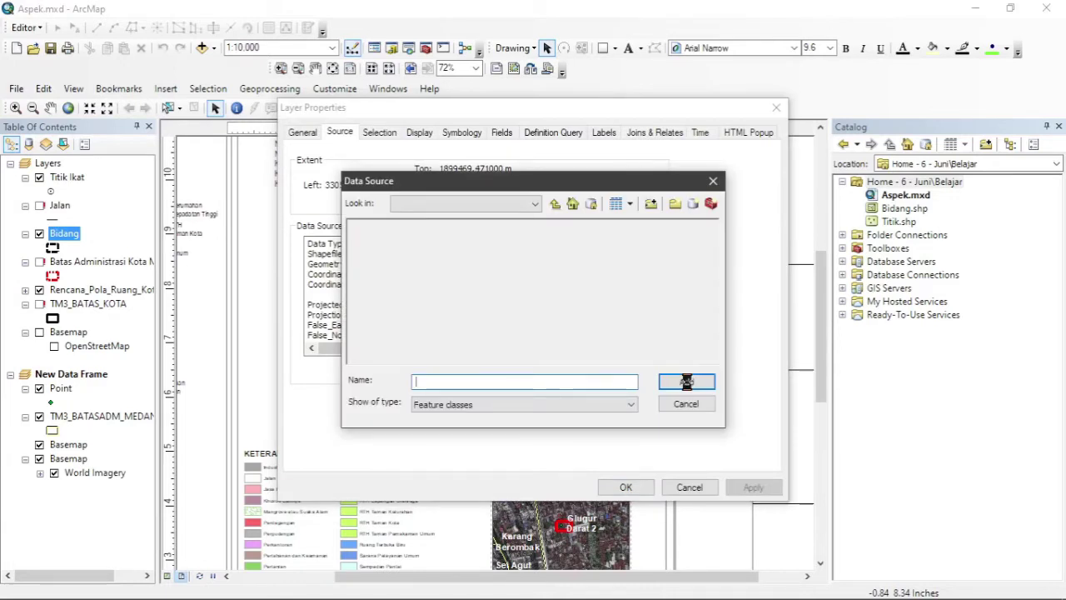
left_click(555, 205)
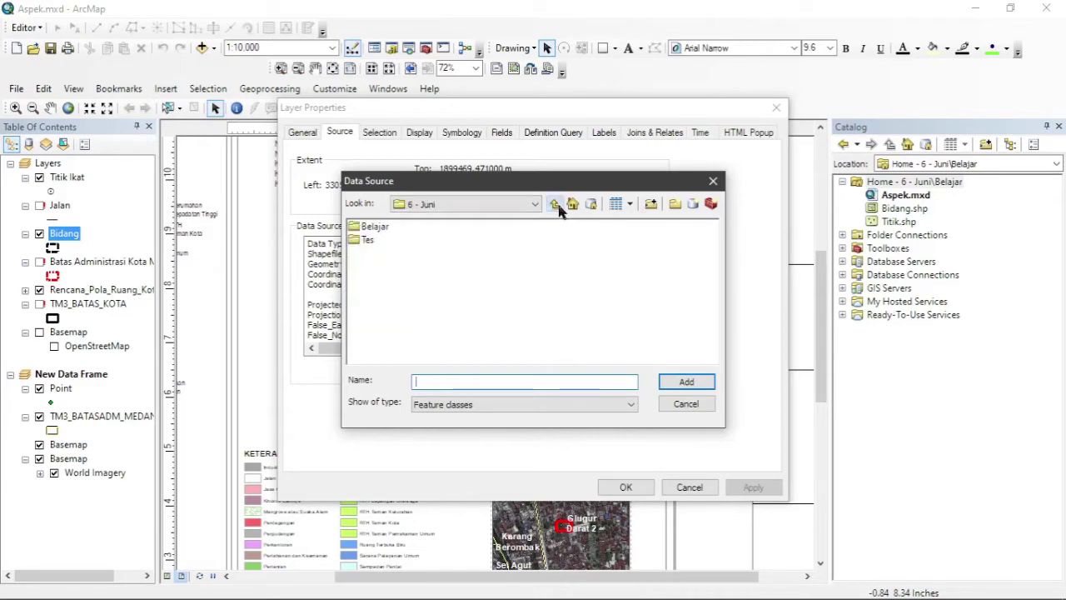
double_click(379, 229)
left_click(404, 229)
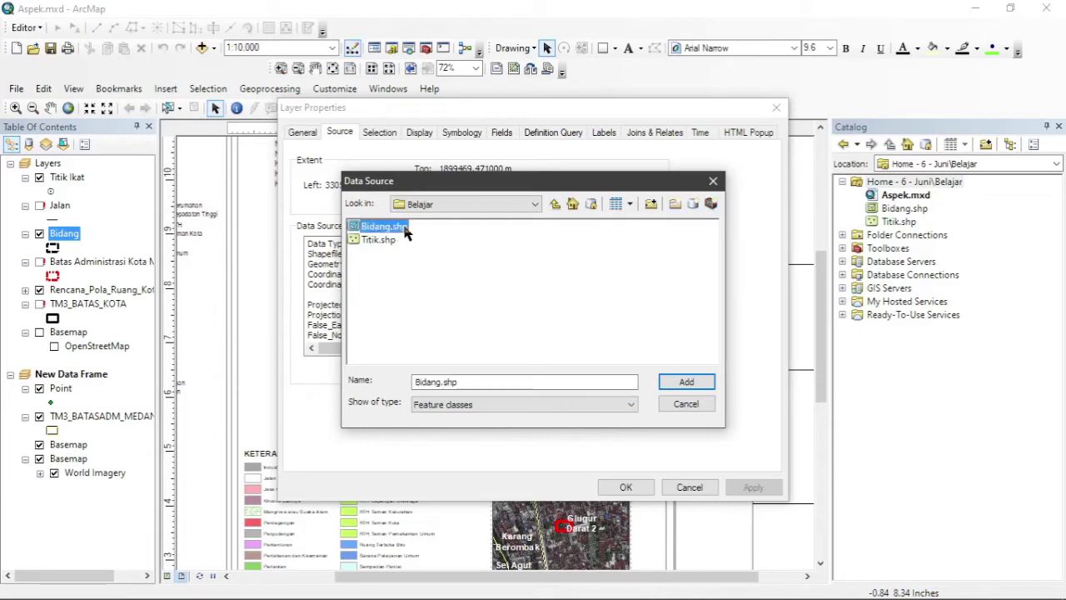
left_click(687, 382)
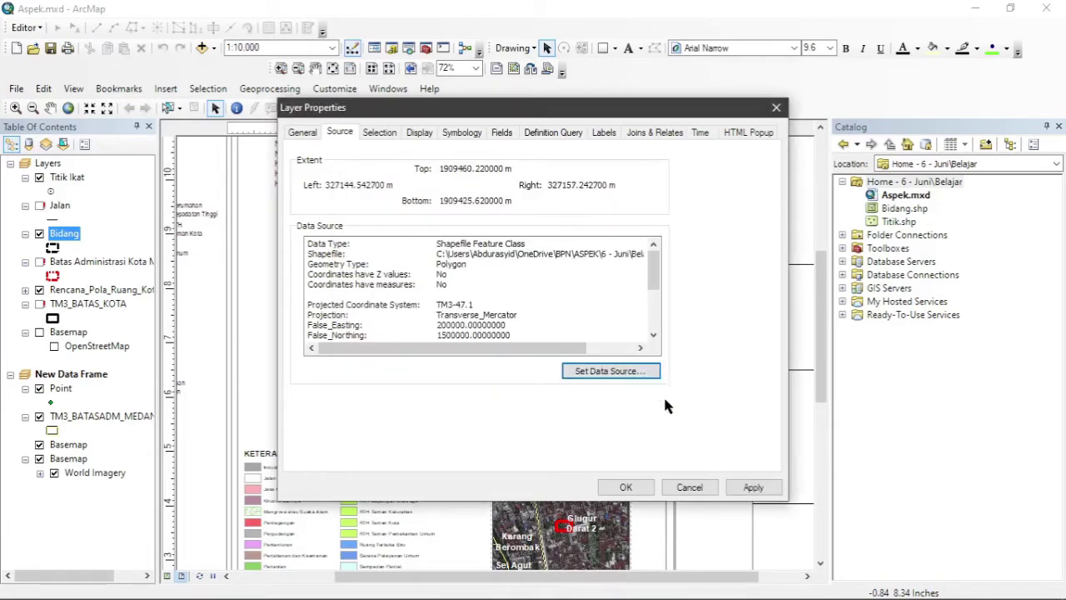
left_click(626, 487)
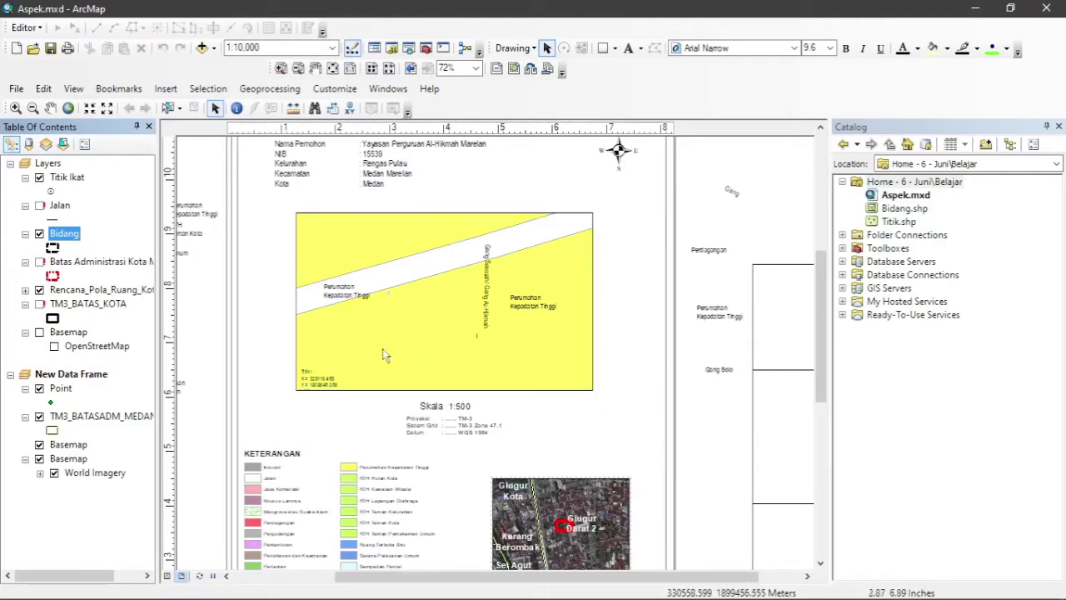
Zoom the map frame to the Bidang layer at 1:1,000 and nudge the view slightly left.
right_click(71, 239)
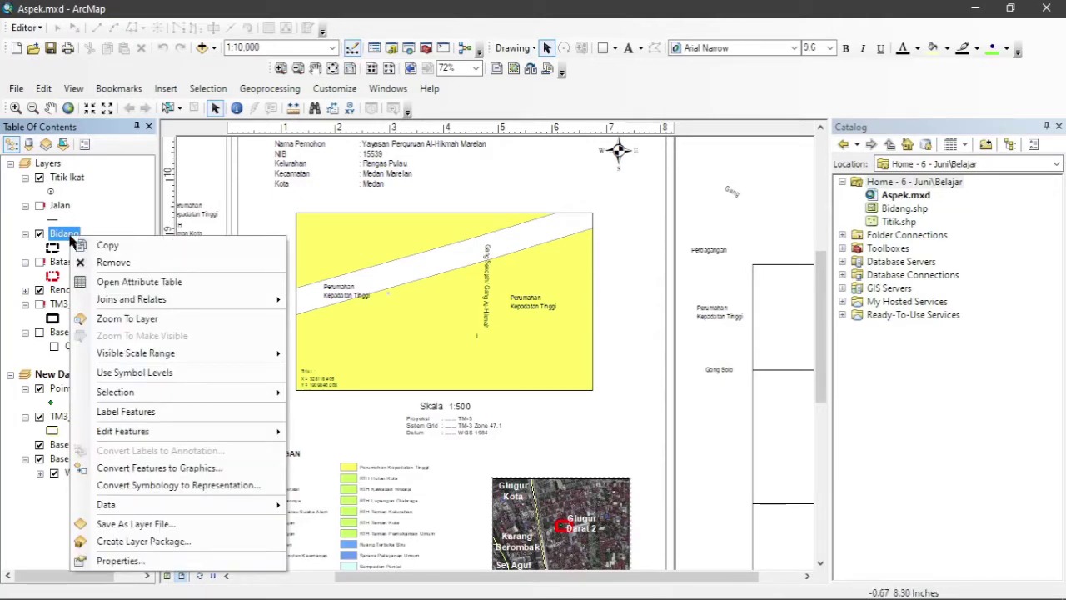
left_click(139, 320)
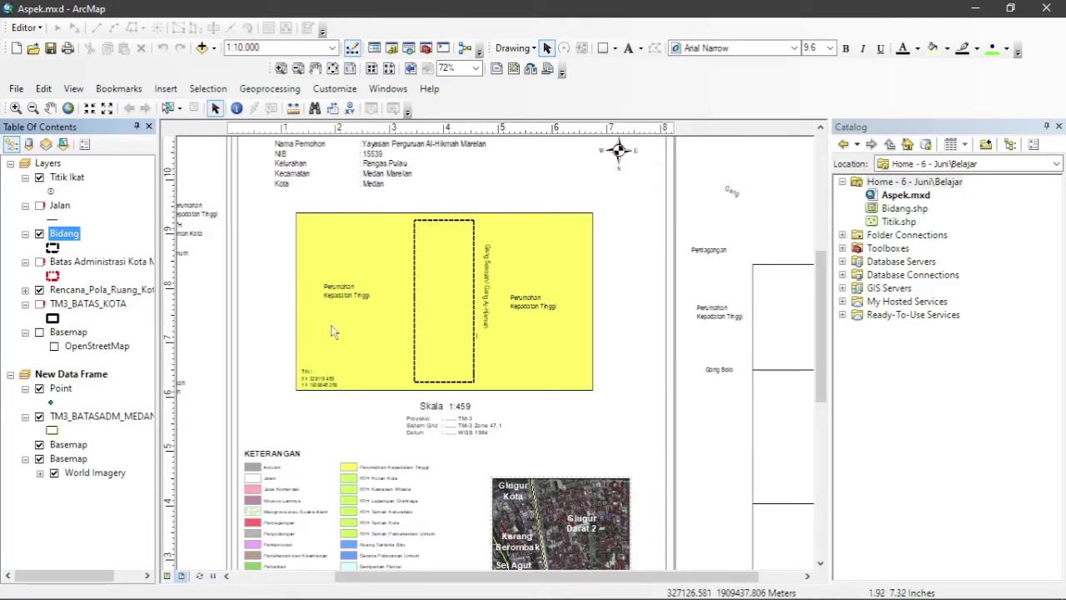
left_click(330, 237)
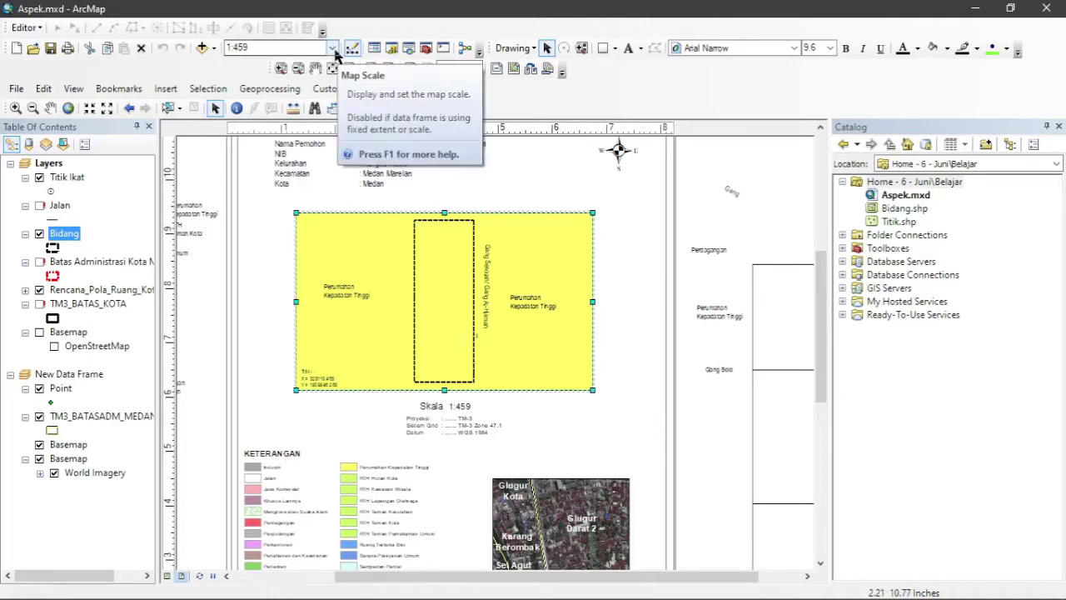
left_click(333, 48)
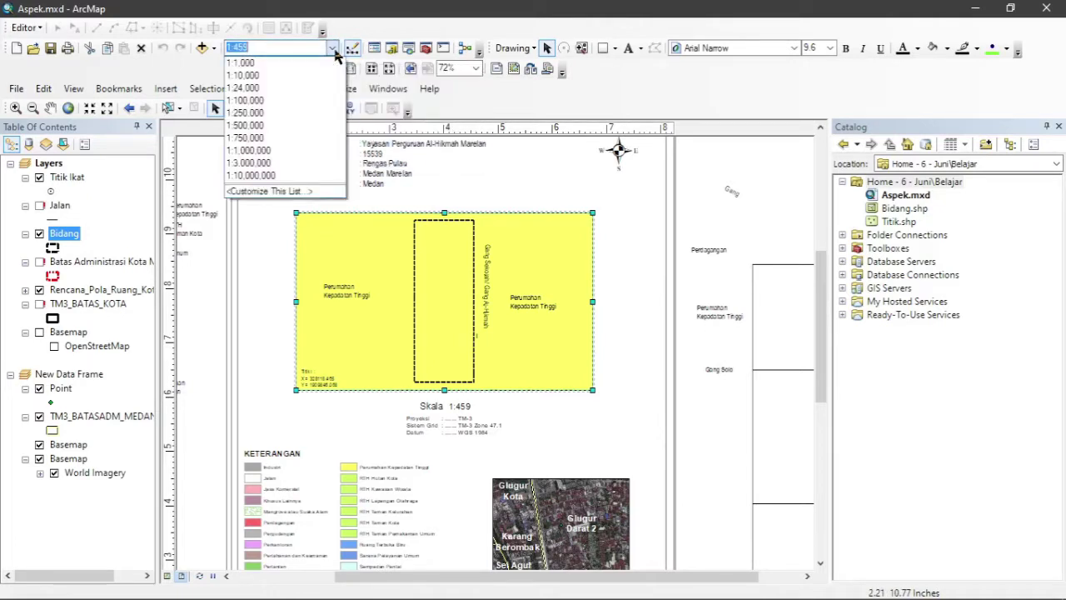
left_click(297, 73)
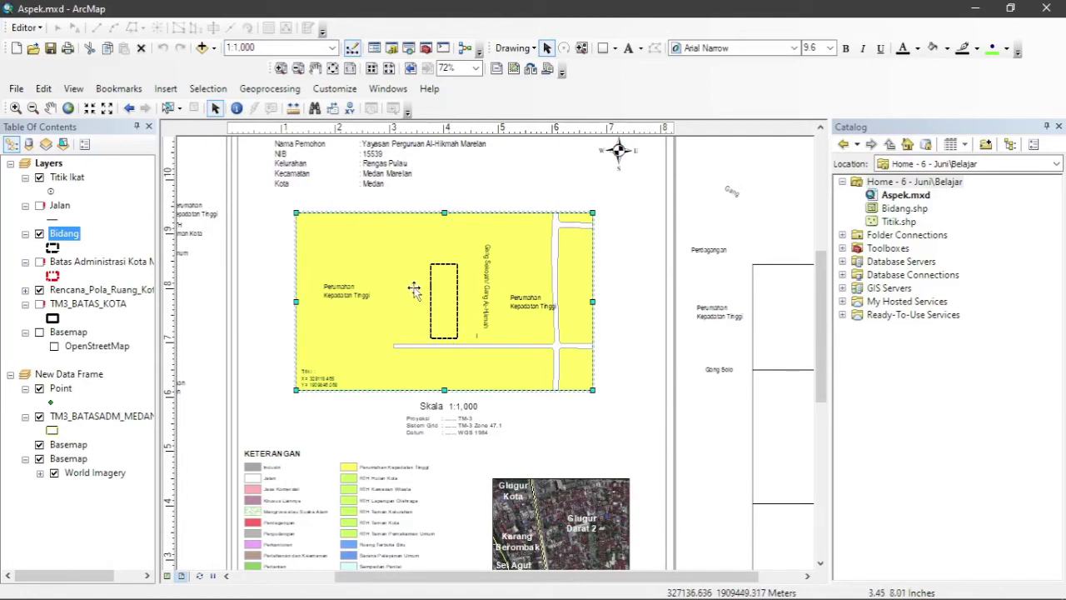
left_click(50, 109)
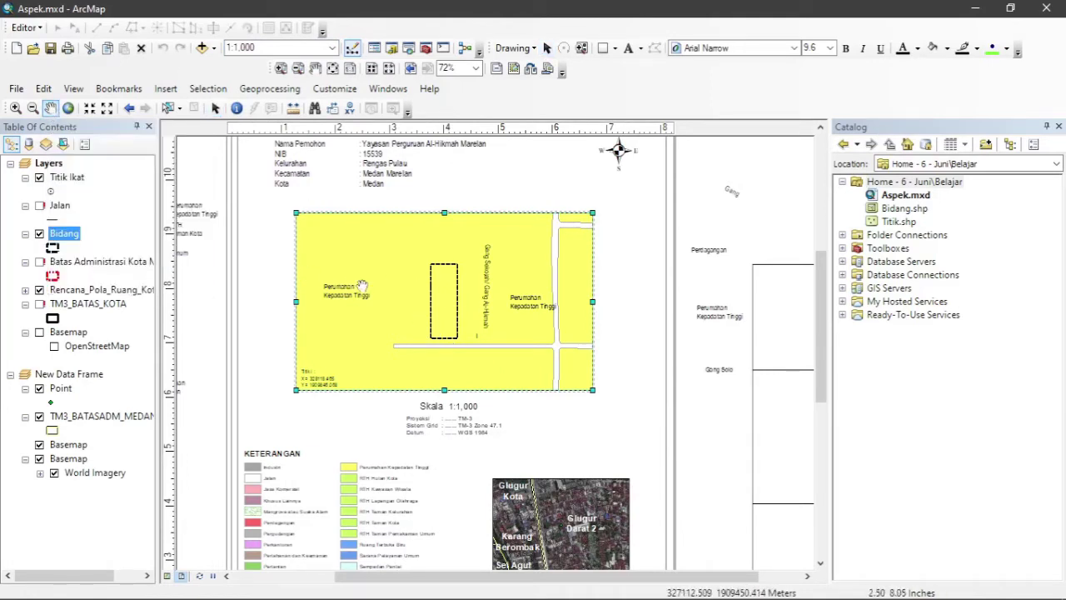
left_click_drag(400, 289, 375, 289)
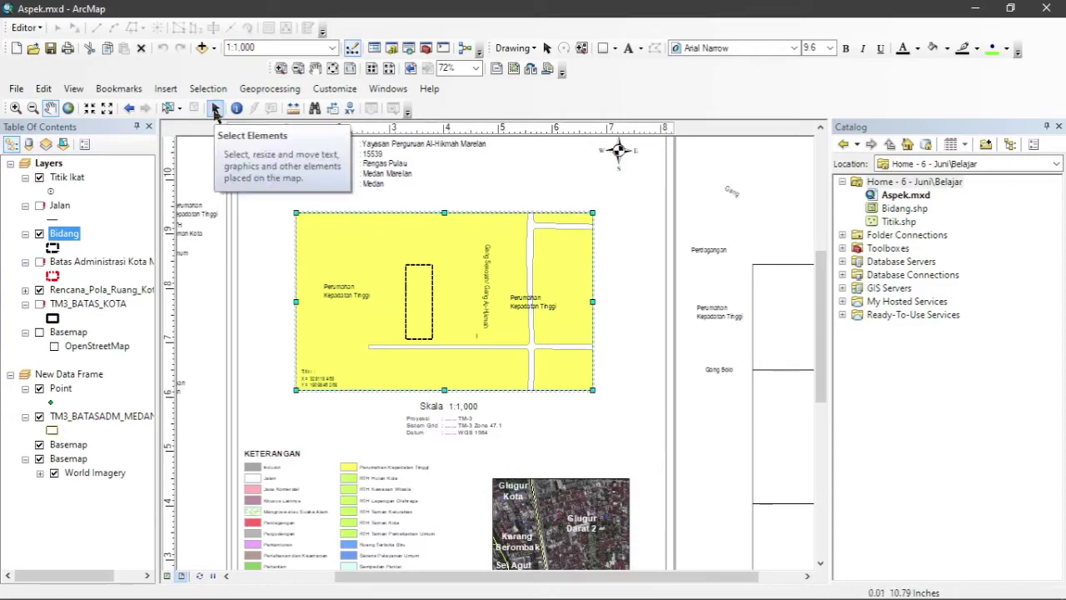
left_click(215, 111)
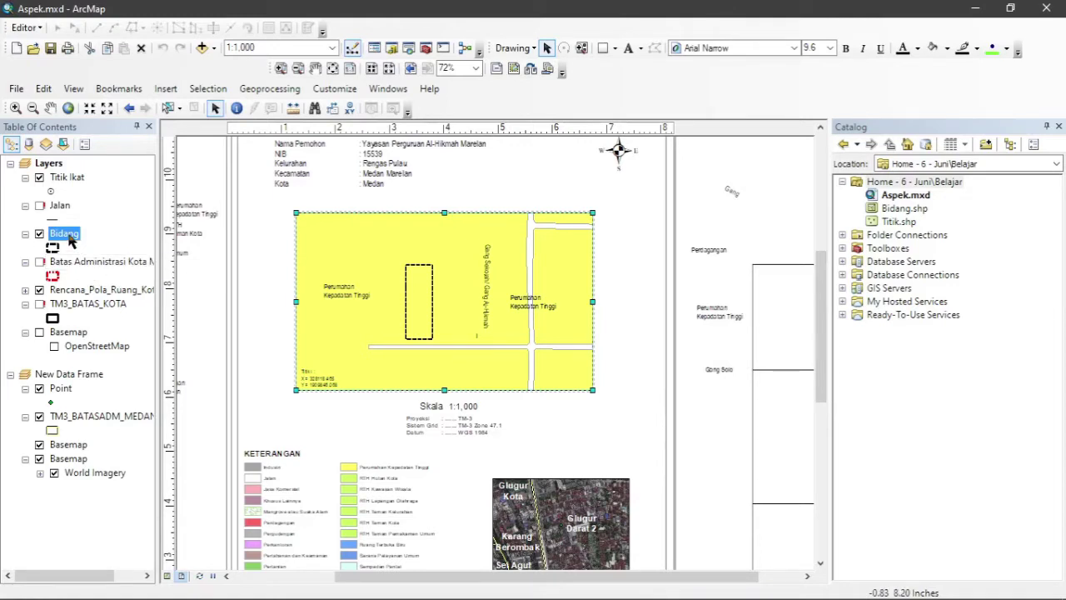
right_click(90, 290)
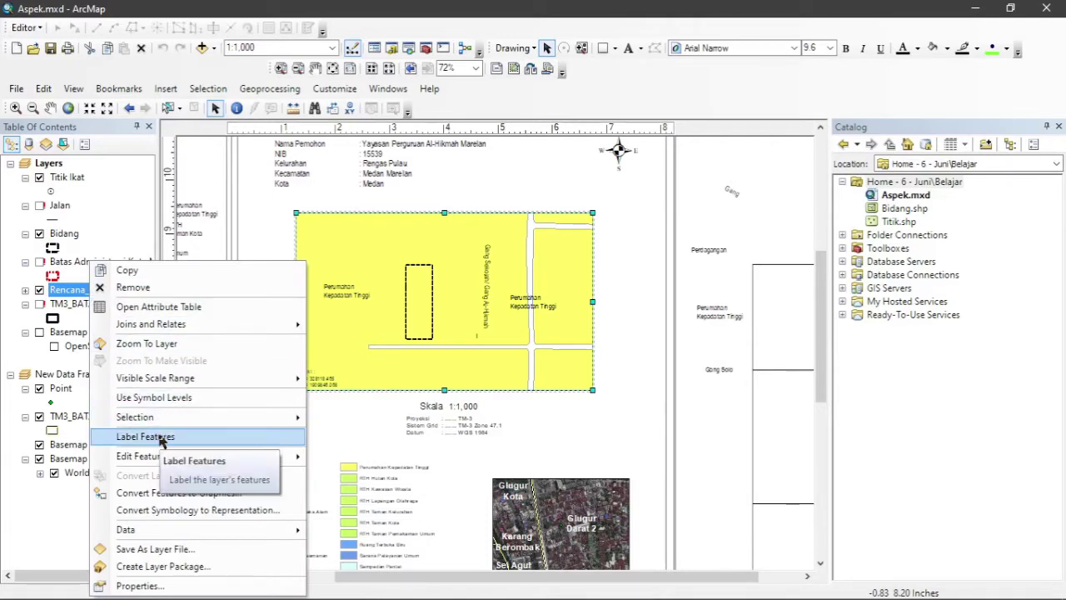
left_click(161, 439)
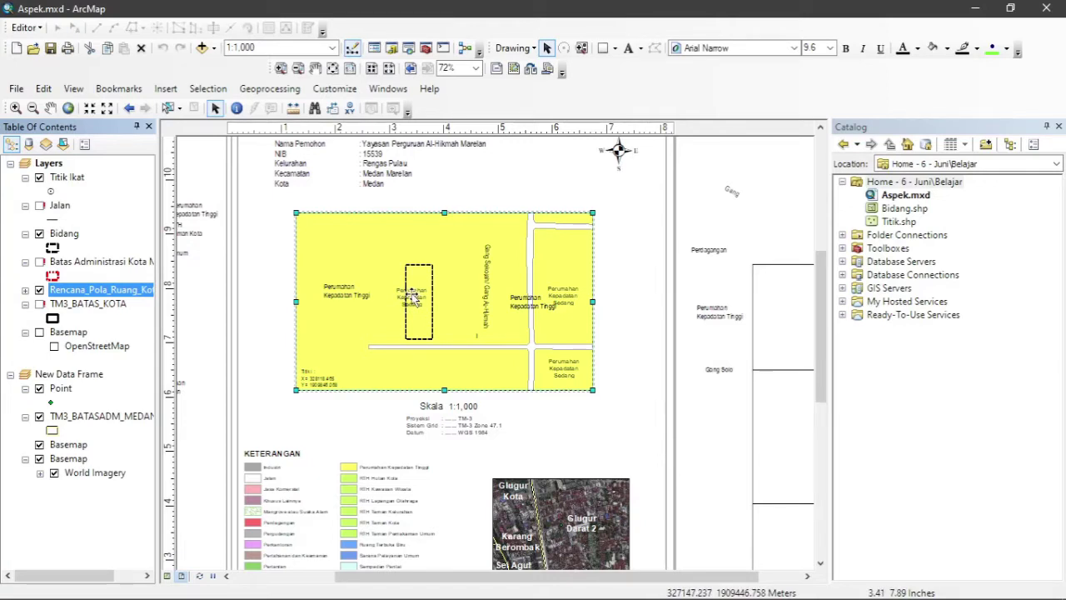
right_click(114, 296)
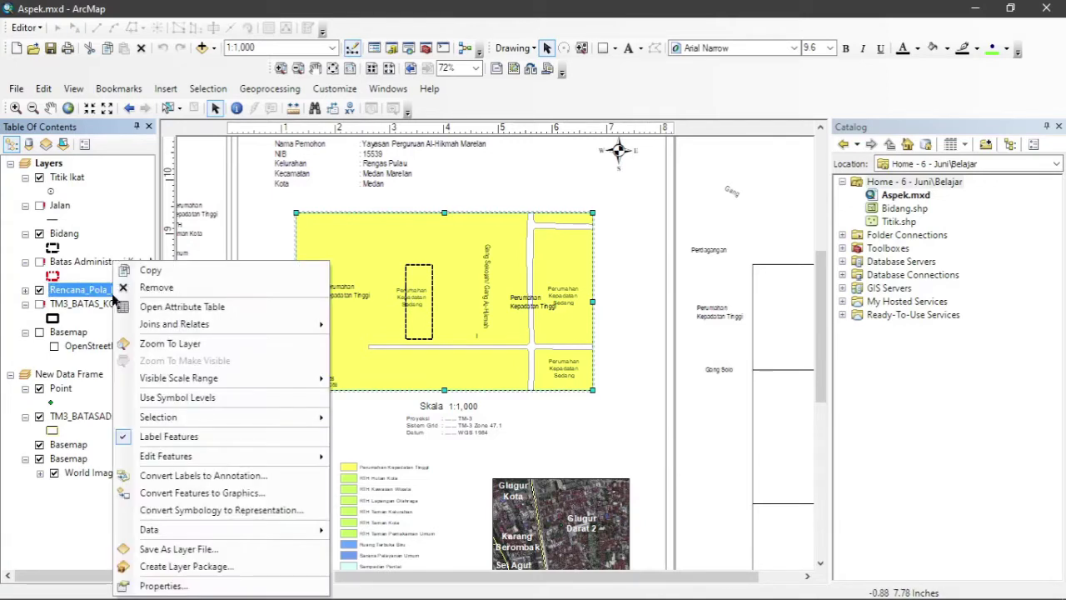
left_click(175, 440)
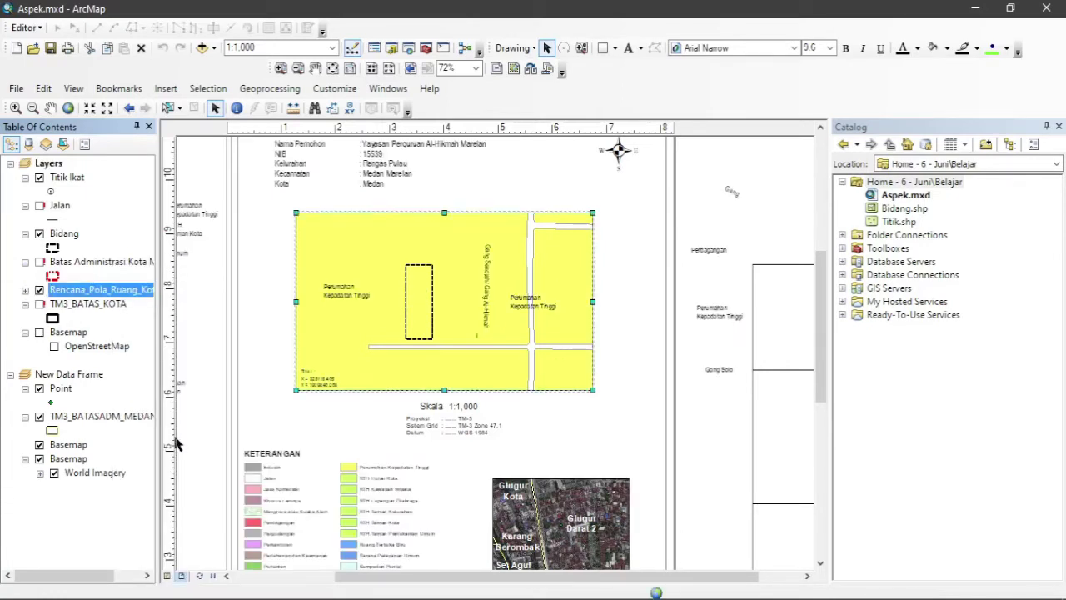
left_click(361, 302)
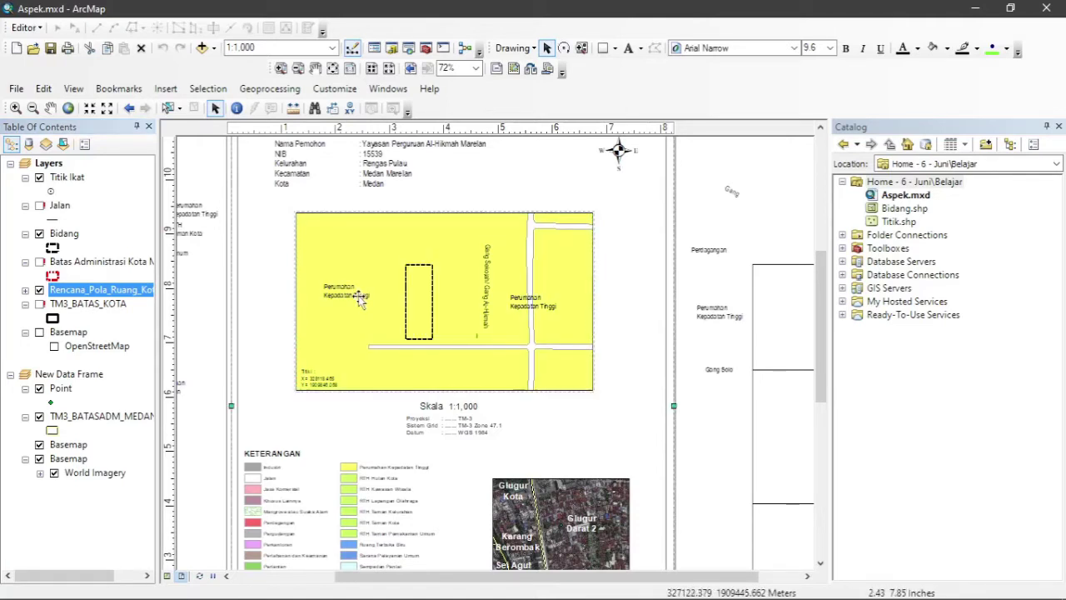
Change the left zoning label's Tinggi to Sedang.
double_click(356, 300)
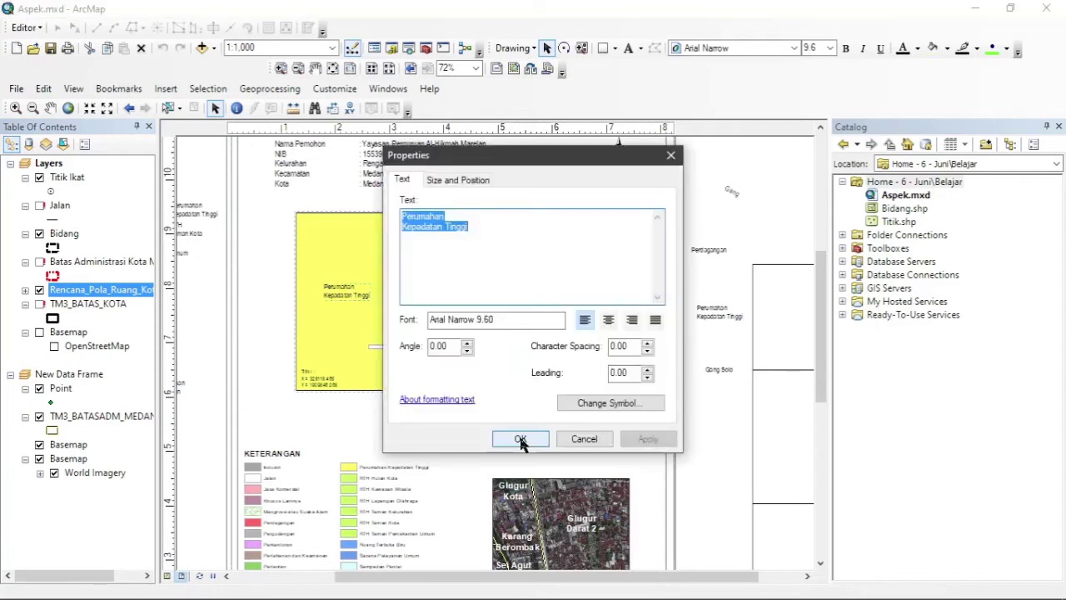
double_click(454, 226)
type("Sda")
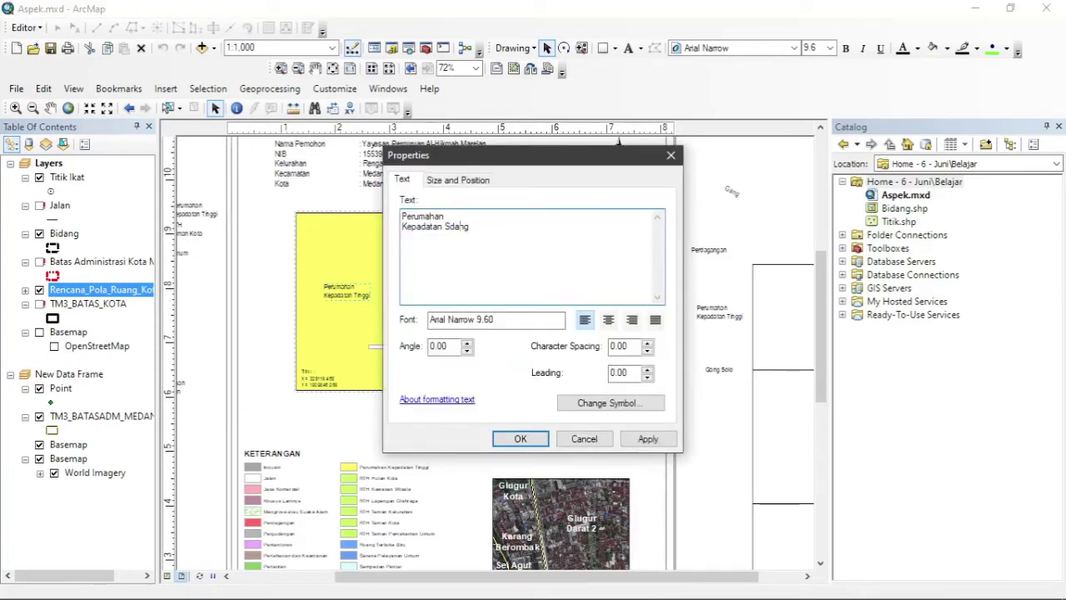
double_click(459, 226)
left_click(525, 439)
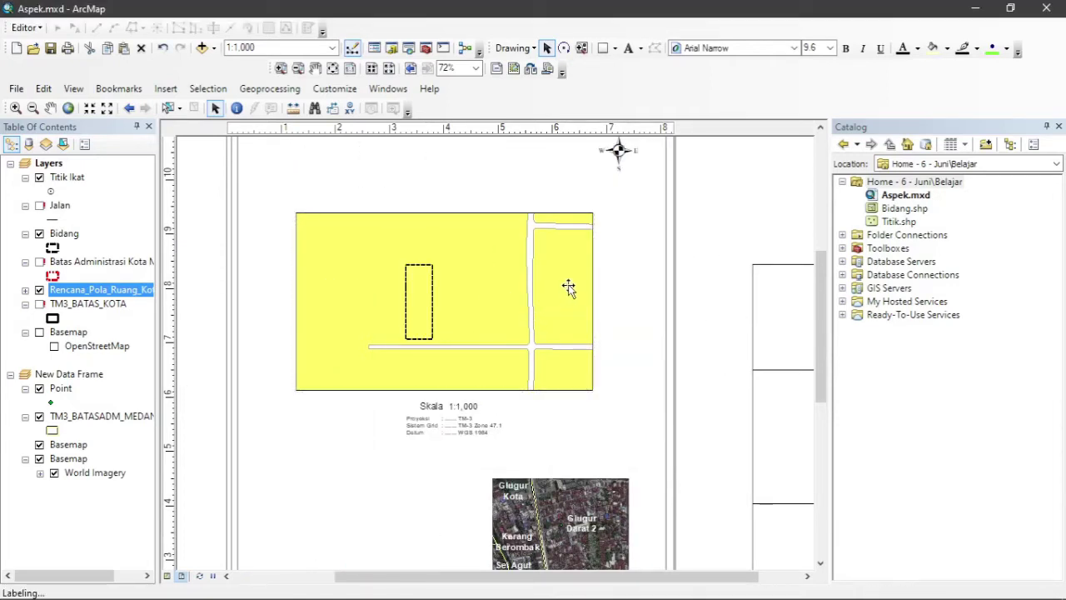
Make the upper-right label read Kepadatan Sedang and drag a copy into the lower-right block.
double_click(566, 287)
double_click(459, 226)
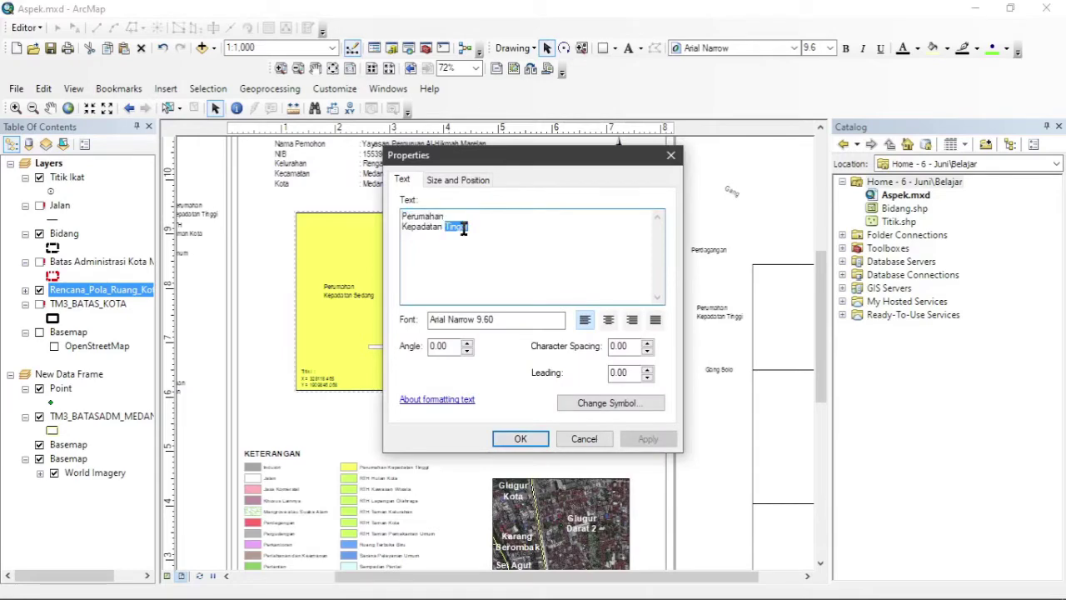
type("Sedang")
left_click(520, 438)
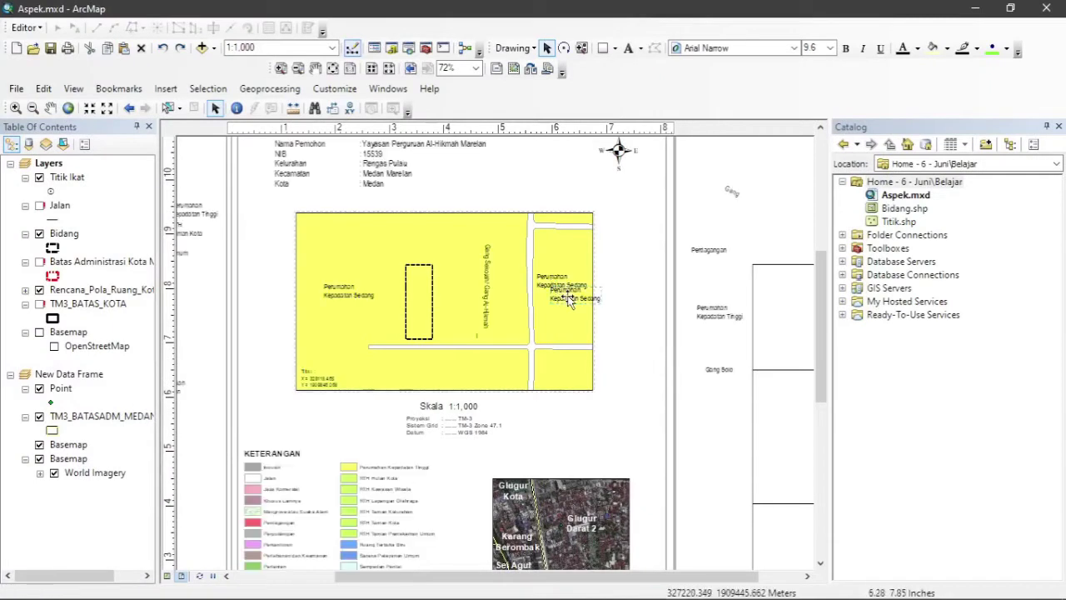
left_click_drag(569, 298, 556, 374)
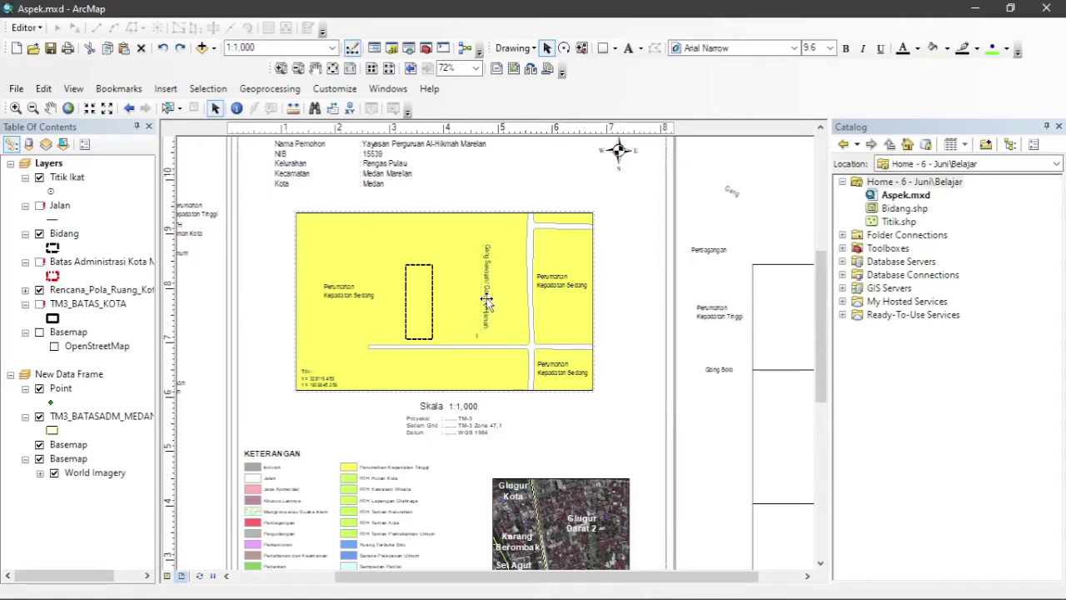
Edit the road label's text in its Properties.
double_click(487, 302)
left_click(429, 218)
key("ctrl+shift+End")
type("Marta")
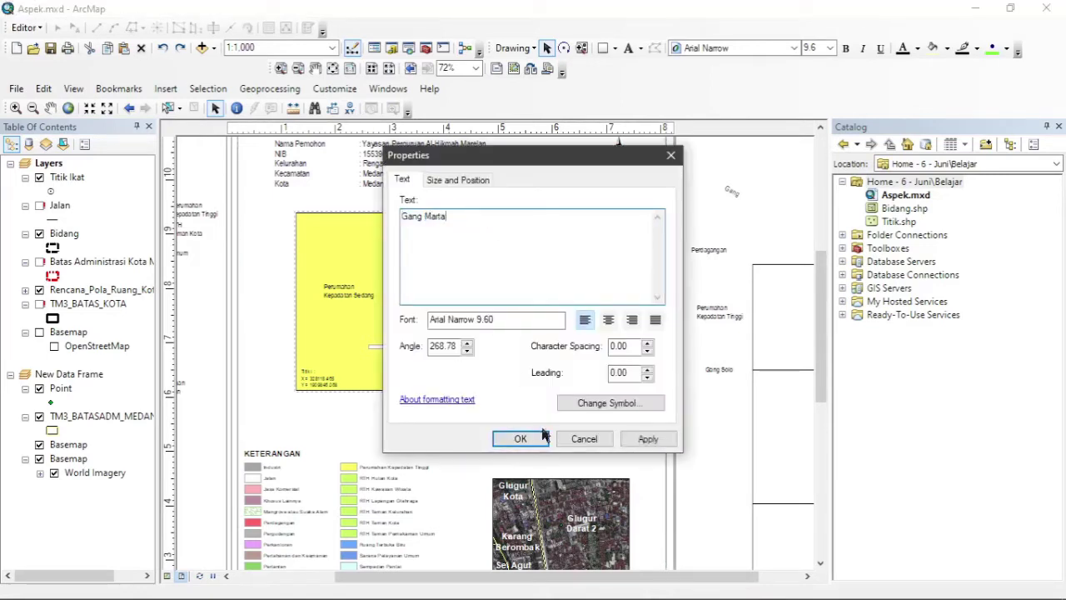
left_click(542, 434)
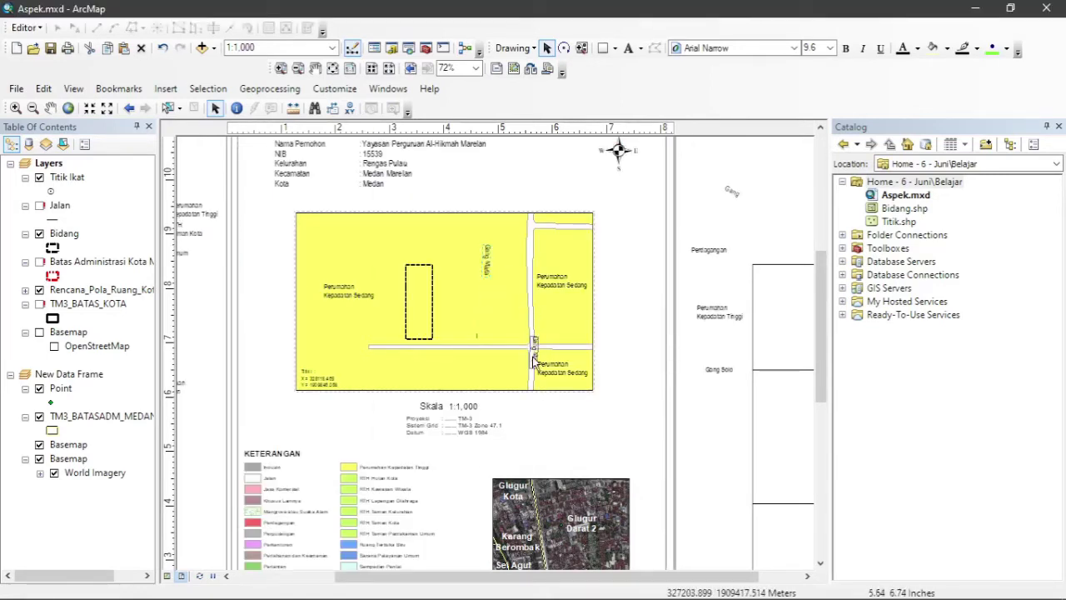
Rotate the Gang Mawar road label so it lies horizontally along the road.
left_click(529, 322)
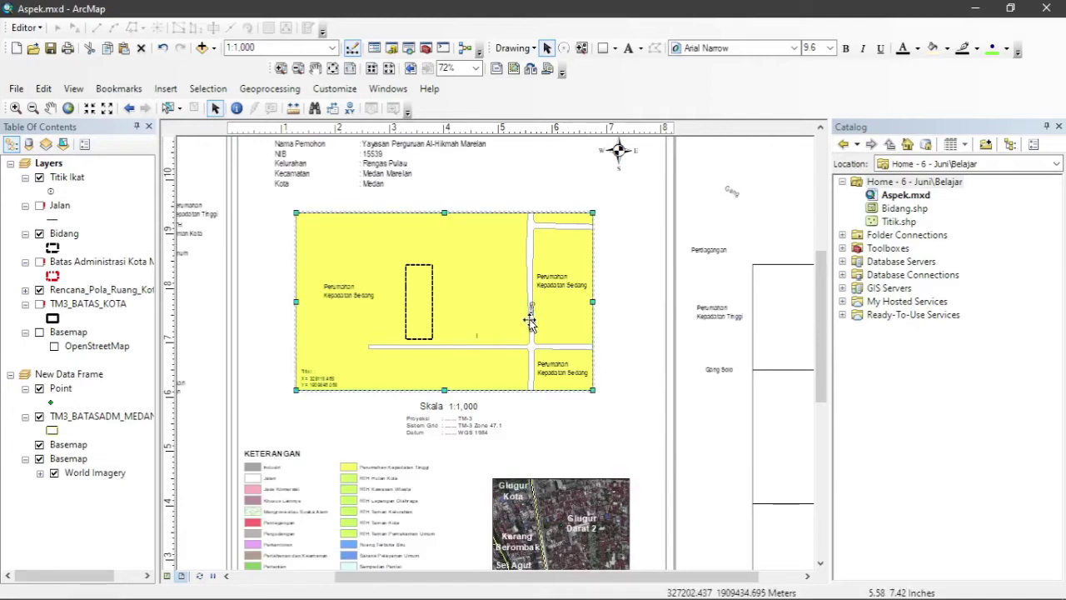
left_click(531, 321)
left_click(531, 320)
left_click(531, 319)
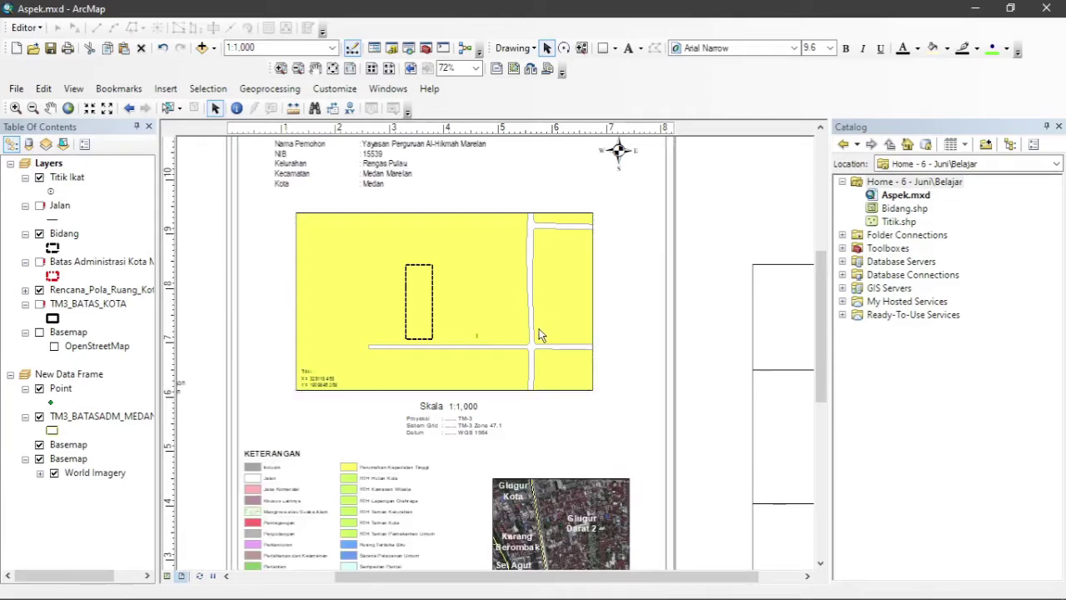
left_click(564, 49)
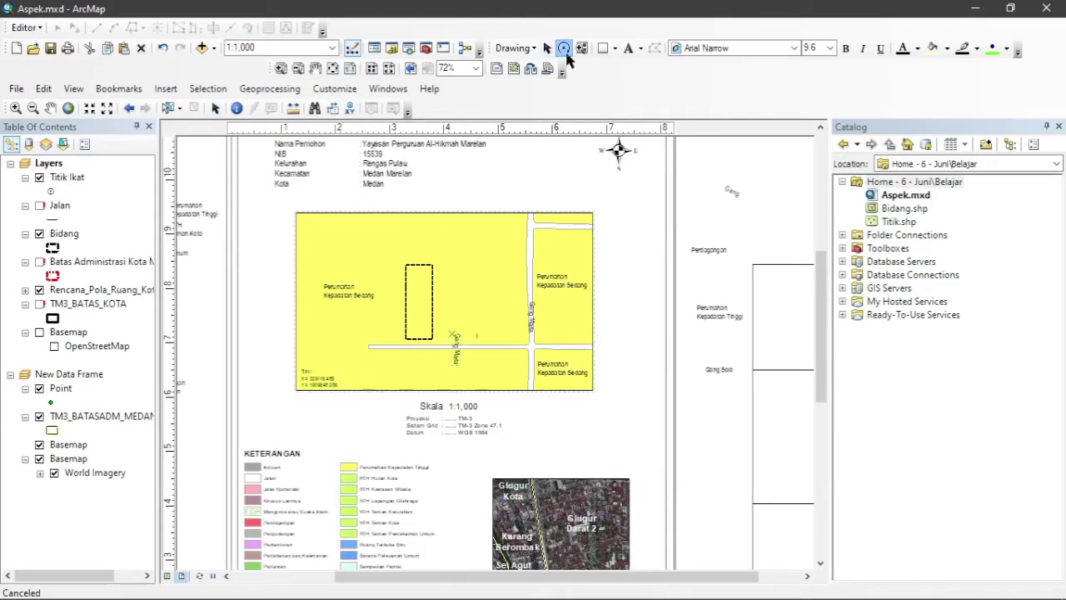
left_click_drag(440, 355, 457, 346)
left_click(546, 47)
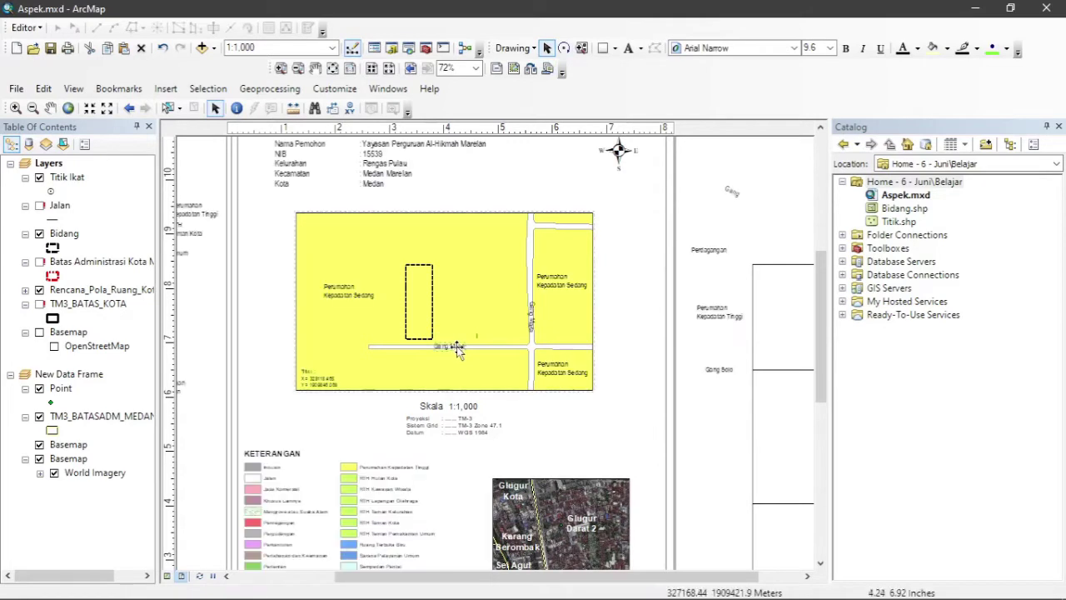
Rename the road label to Gang Bahagia.
double_click(456, 348)
type("Gang Bahagia")
left_click(514, 438)
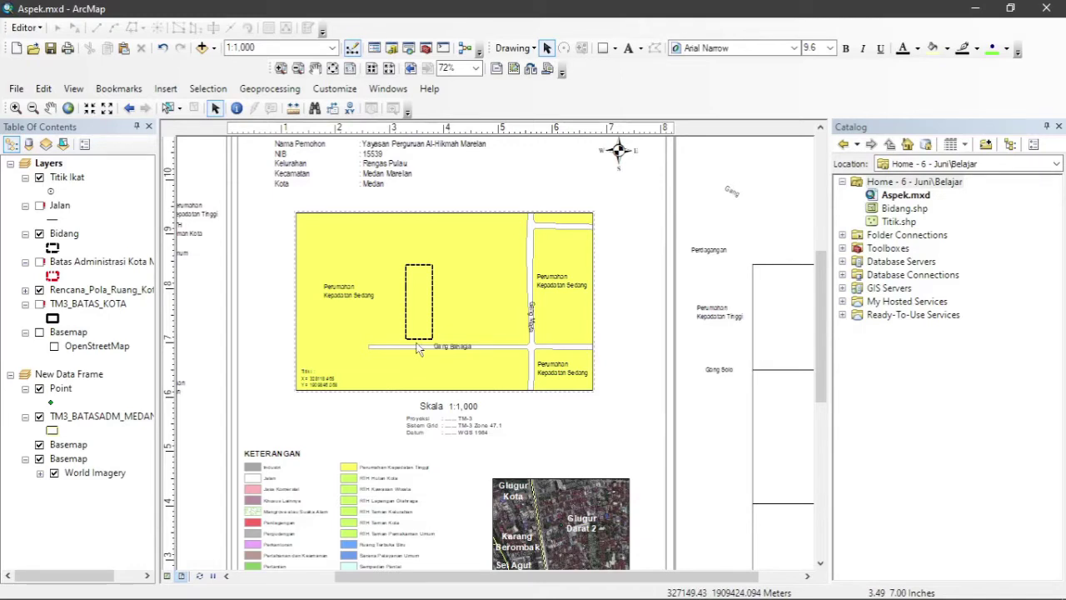
Start editing Bidang and drag the dashed rectangle down onto Gang Bahagia.
right_click(68, 240)
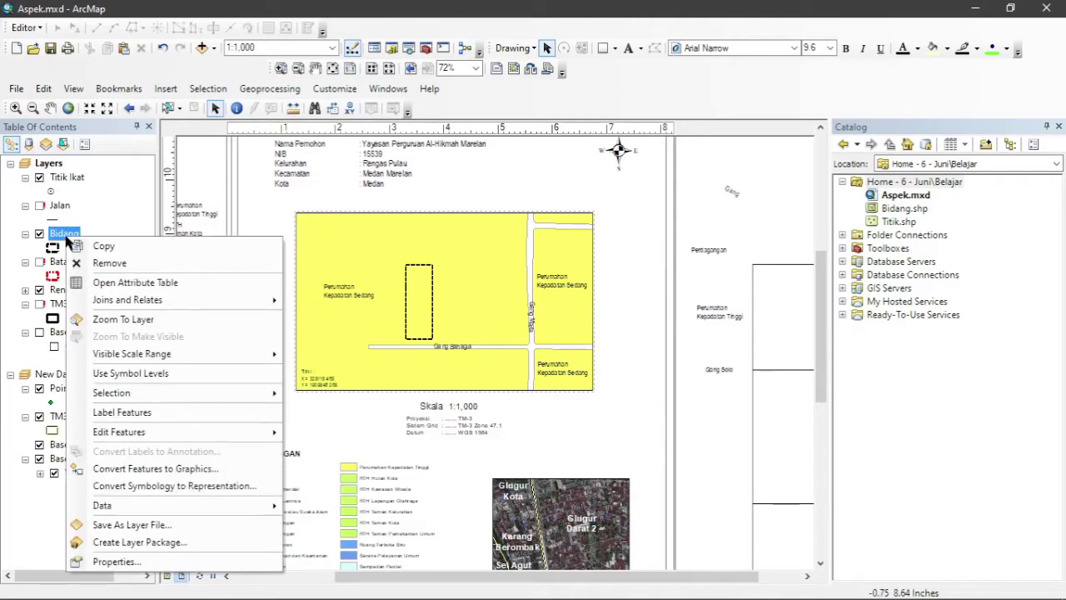
mouse_move(232, 438)
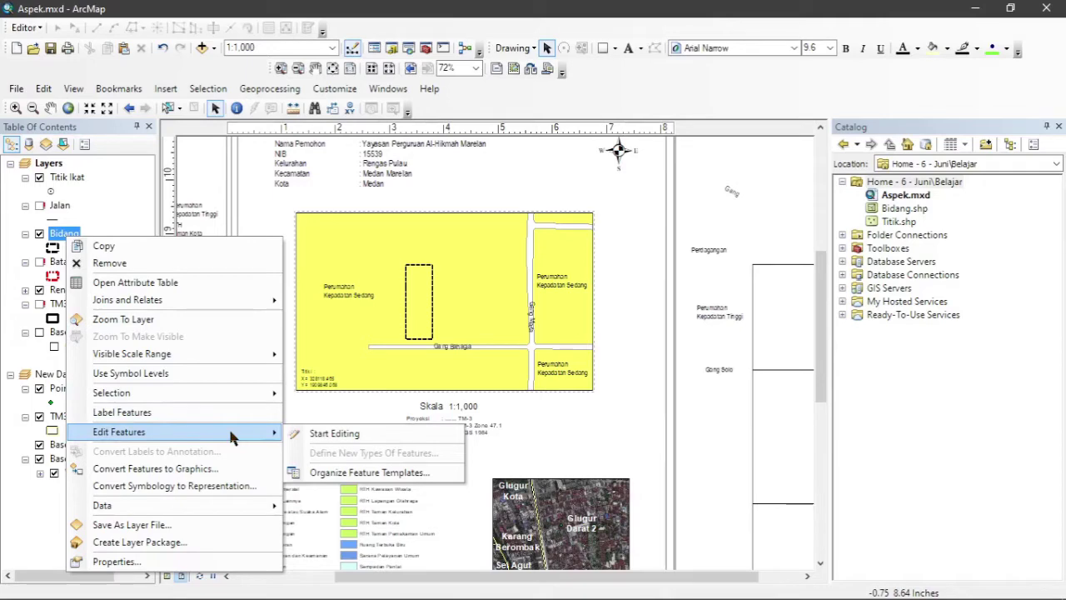
left_click(333, 434)
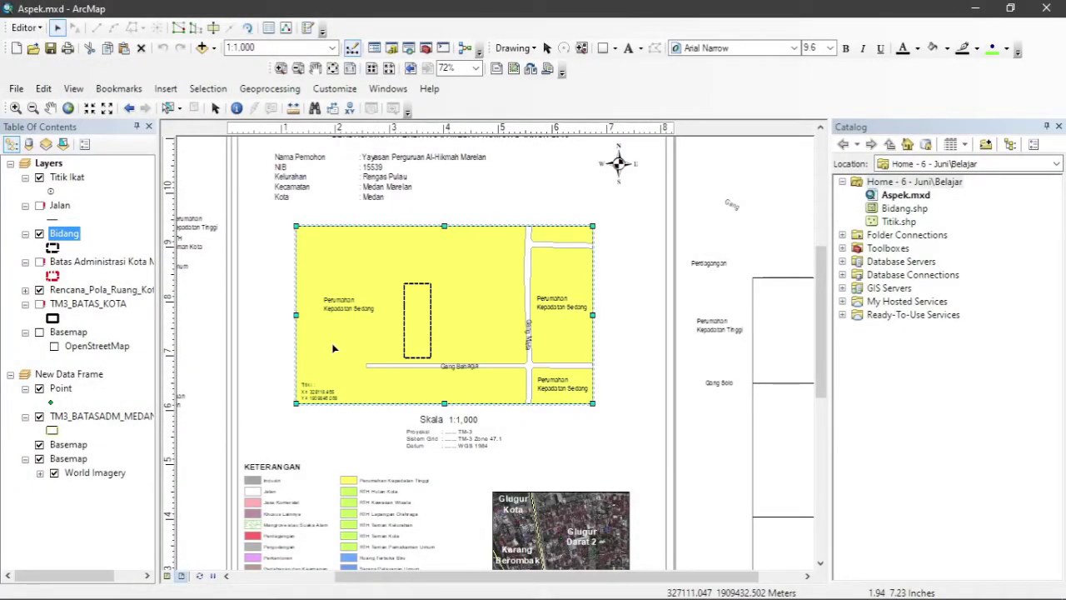
left_click(422, 330)
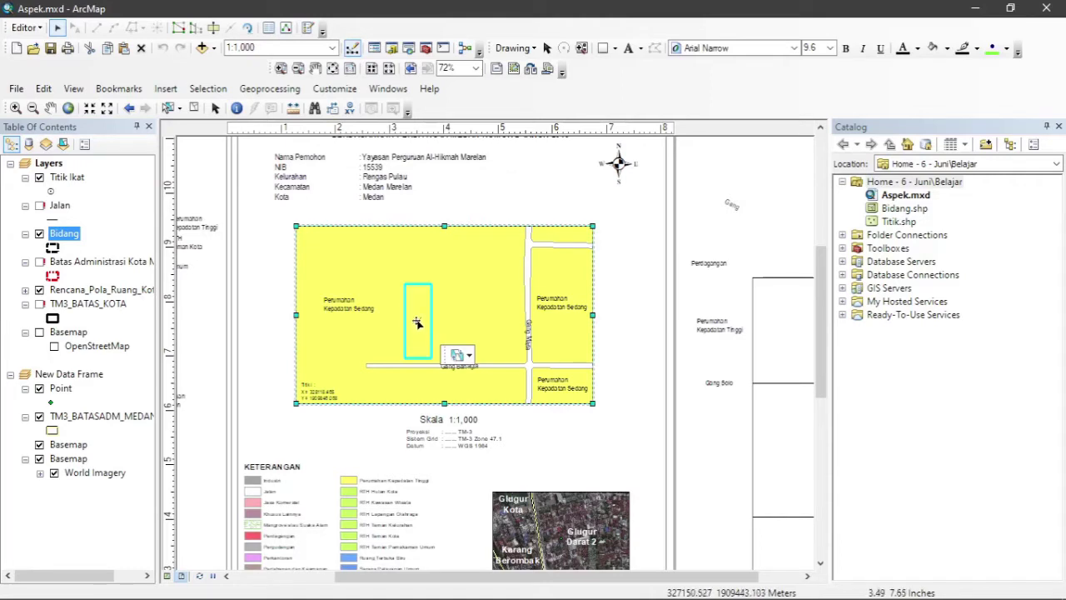
left_click_drag(417, 323, 417, 329)
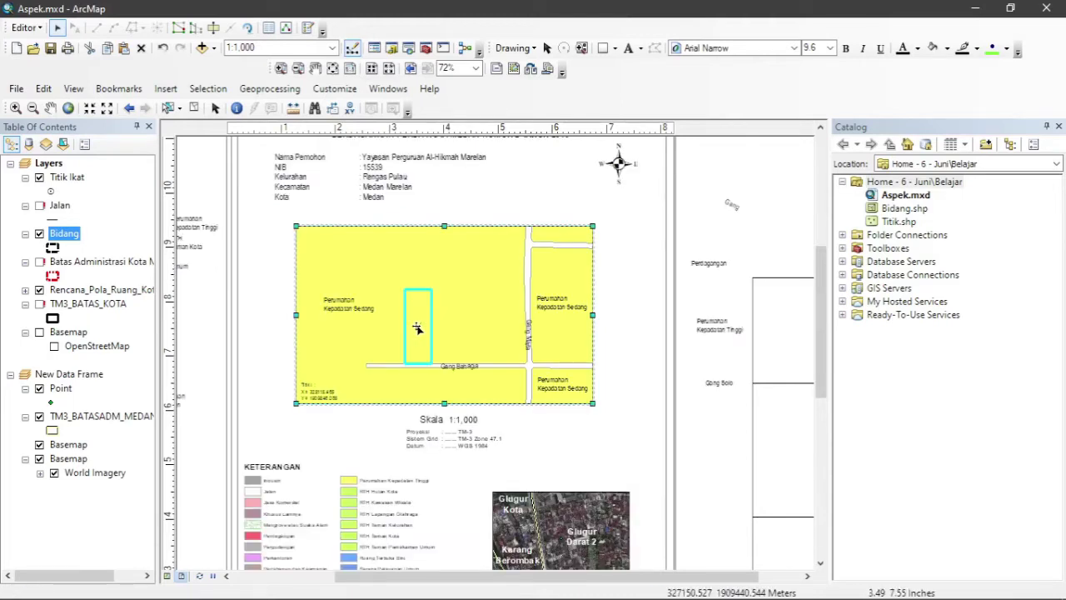
Stop editing and save the Bidang polygon edits.
left_click(39, 30)
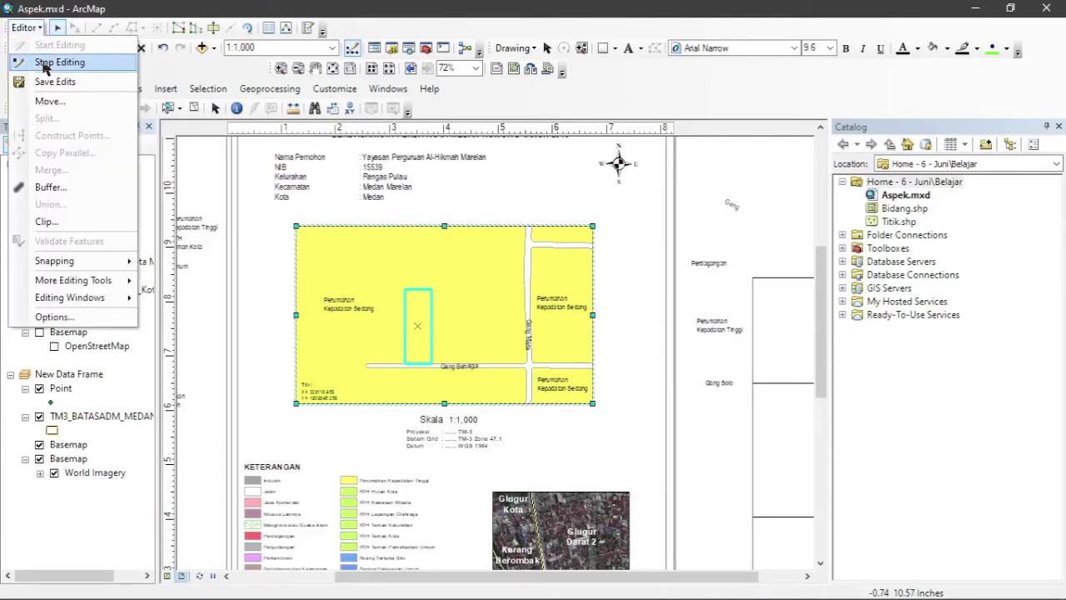
left_click(48, 63)
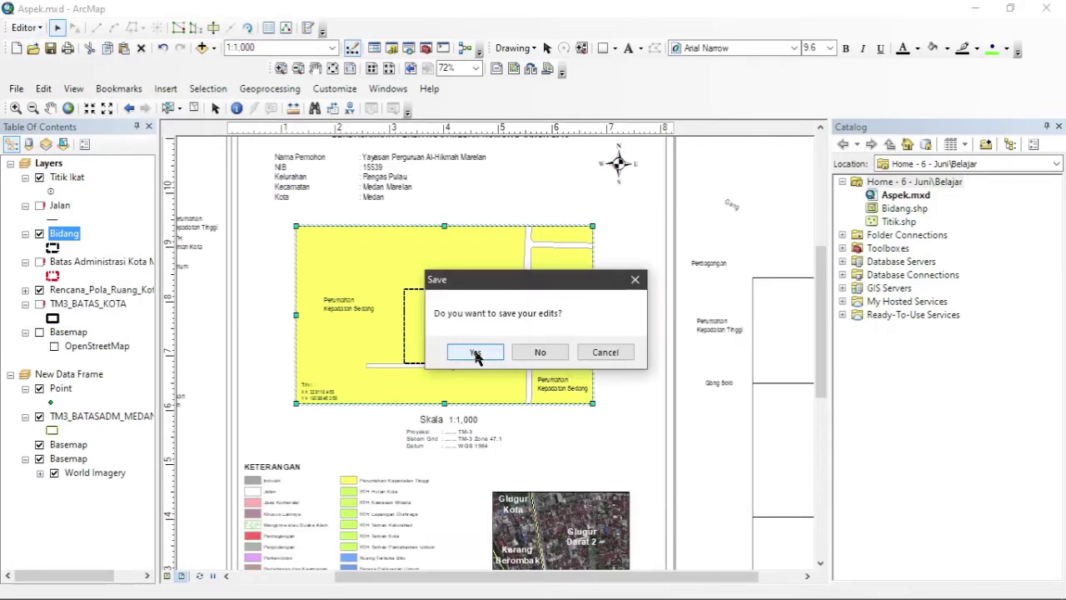
left_click(472, 354)
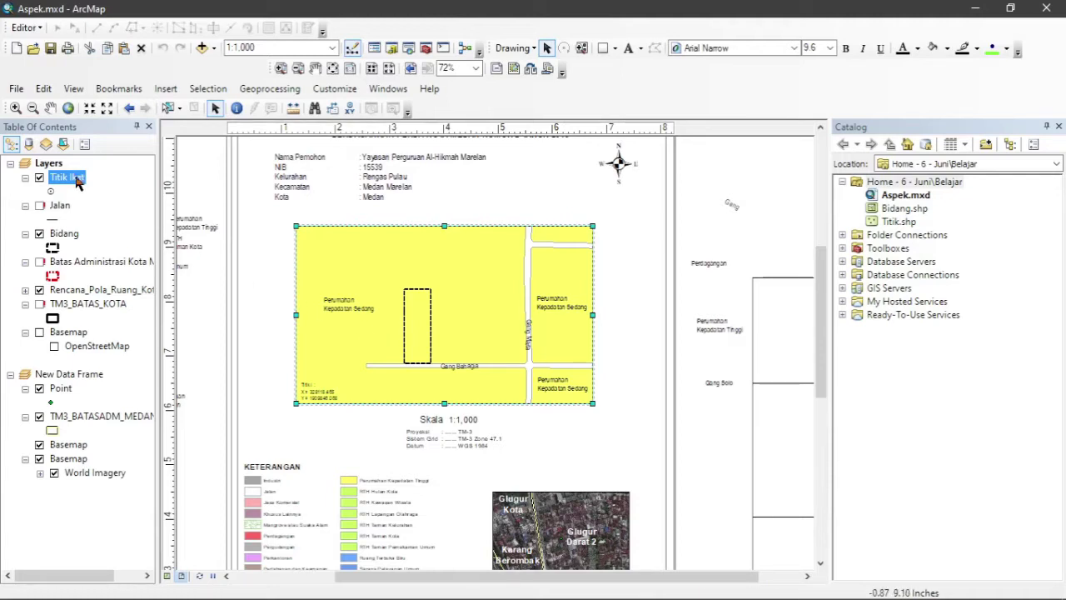
Point the Titik Ikat layer's data source to Titik.shp in the Belajar folder.
right_click(72, 179)
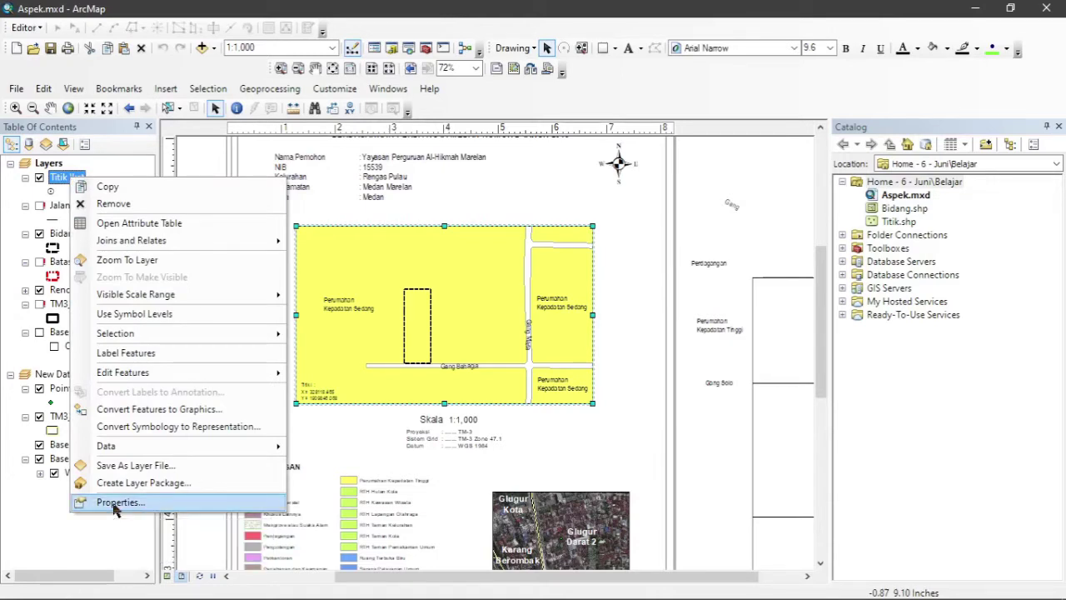
left_click(117, 503)
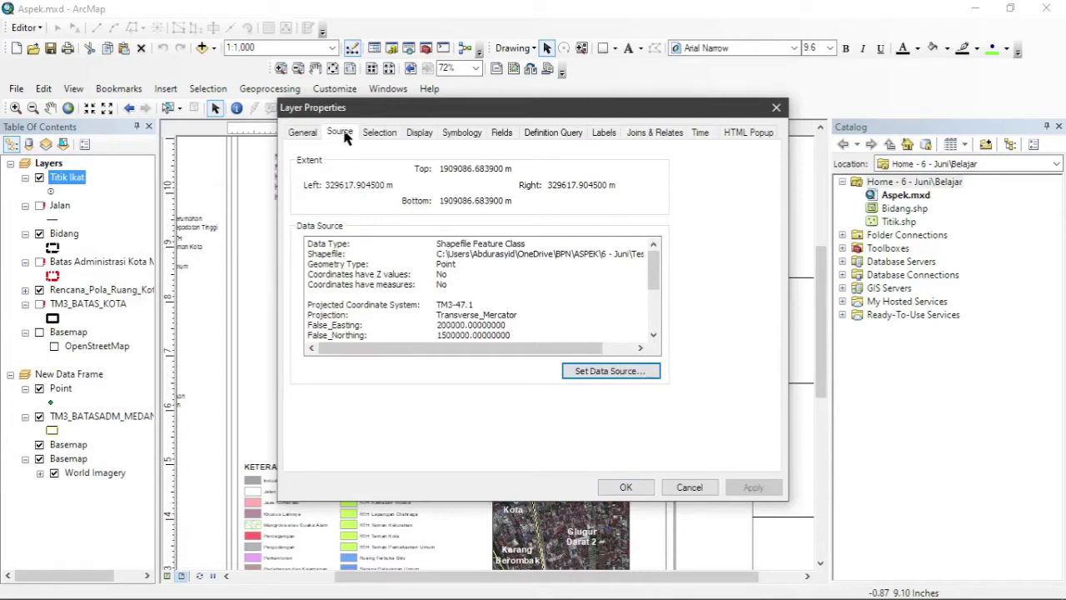
left_click(610, 371)
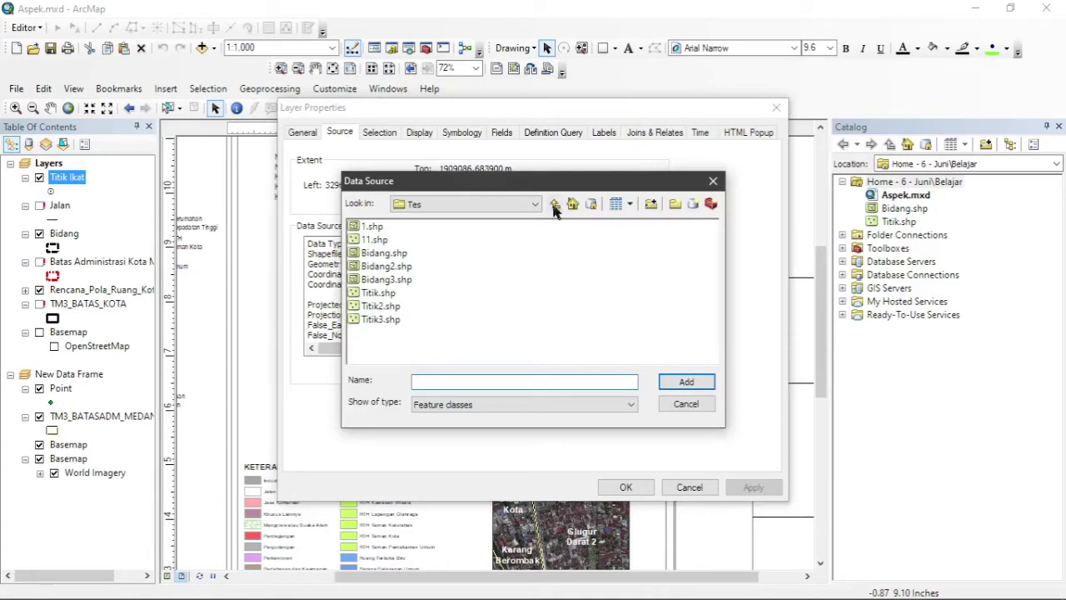
left_click(555, 206)
double_click(373, 229)
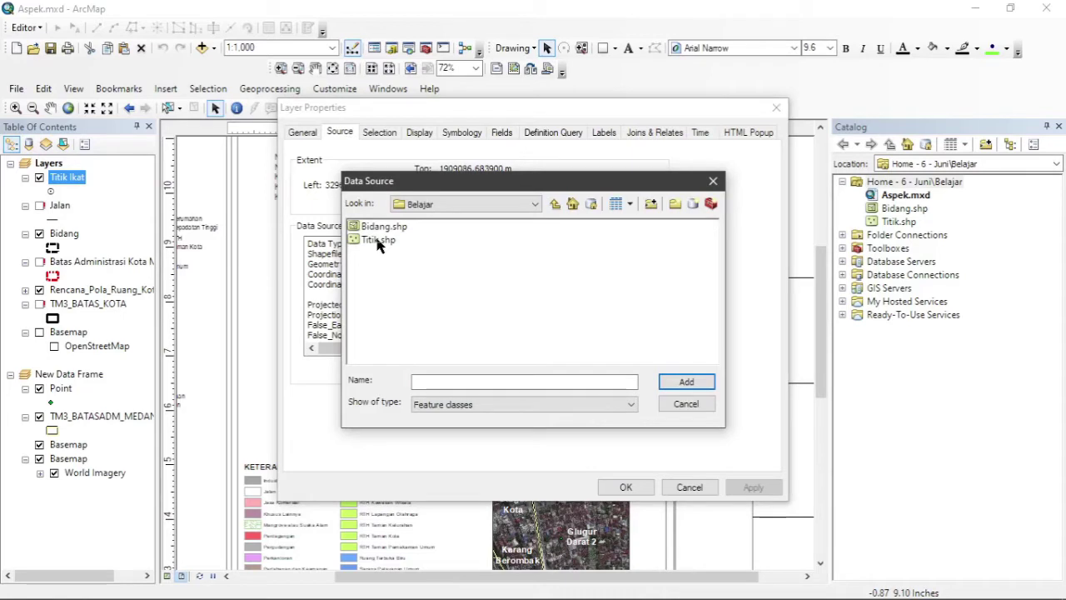
double_click(379, 240)
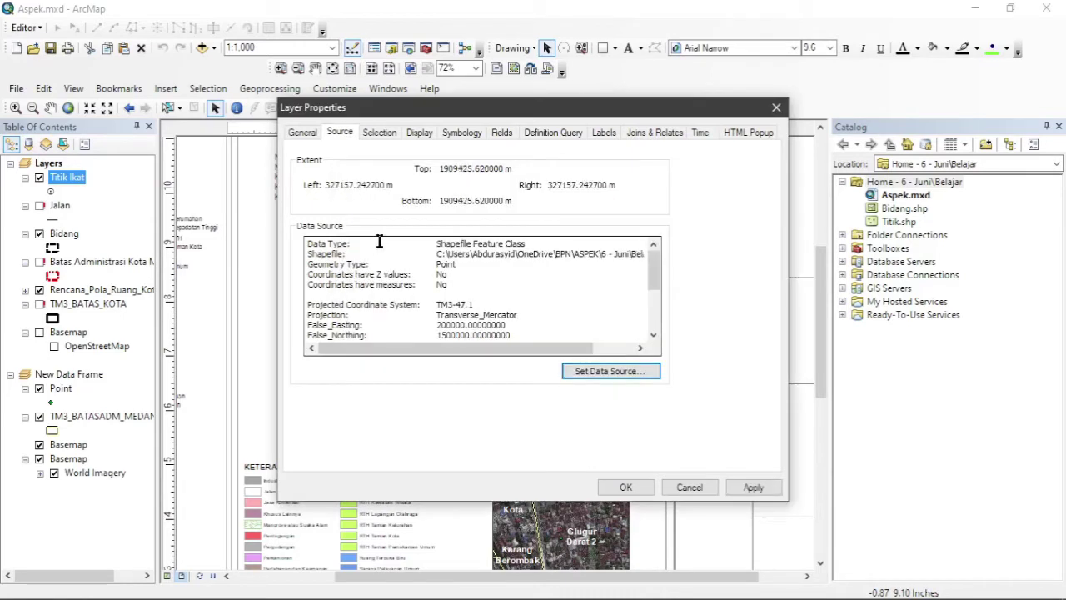
left_click(624, 487)
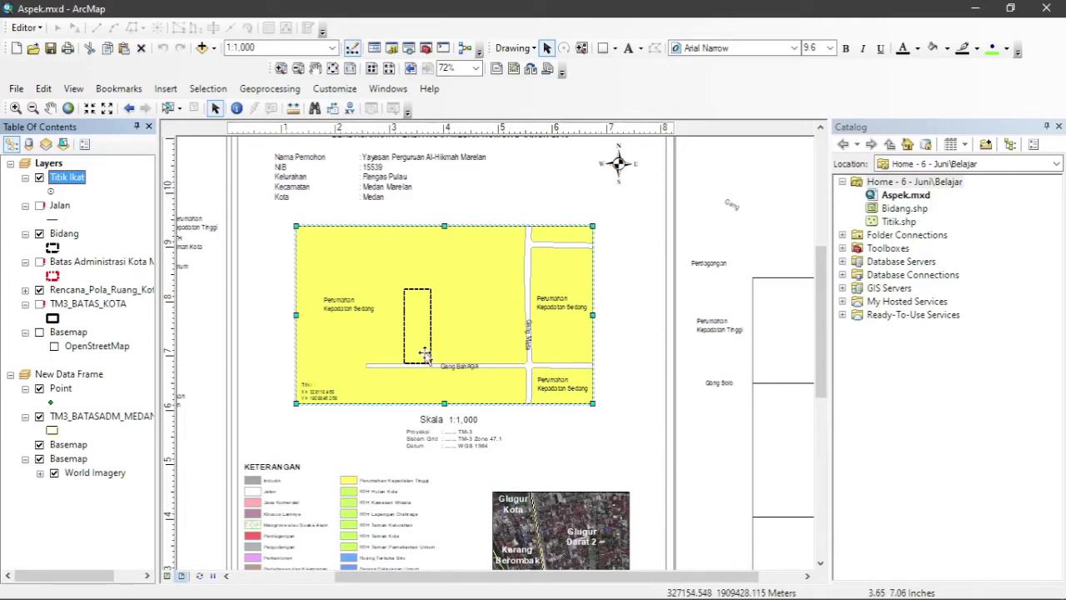
Zoom into the layout and uncheck the Titik Ikat layer in the Table of Contents.
scroll(423, 357, "up", 2)
scroll(423, 357, "up", 1)
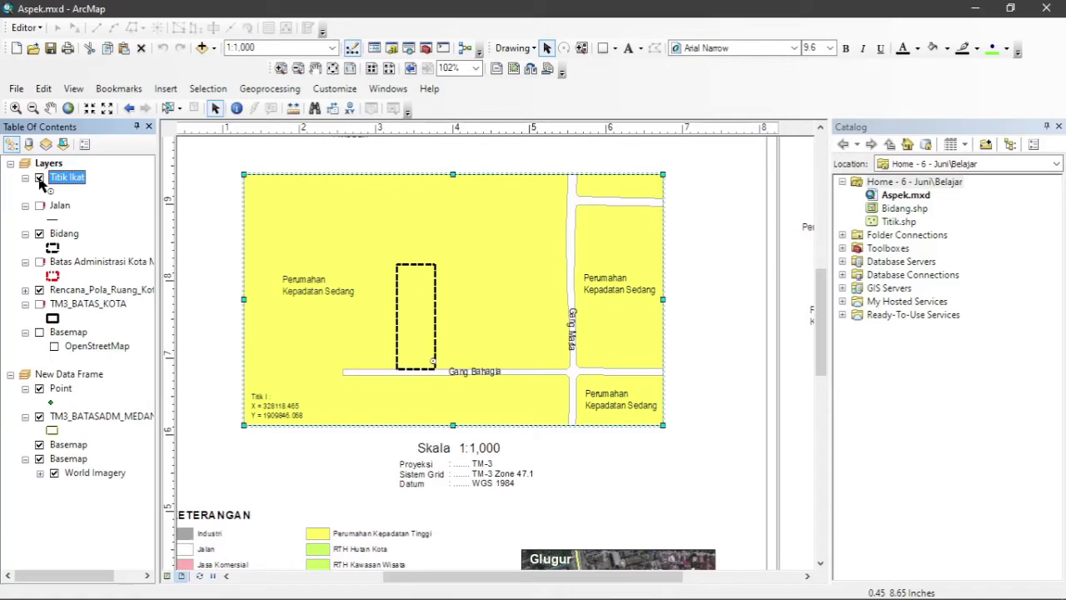
left_click(39, 179)
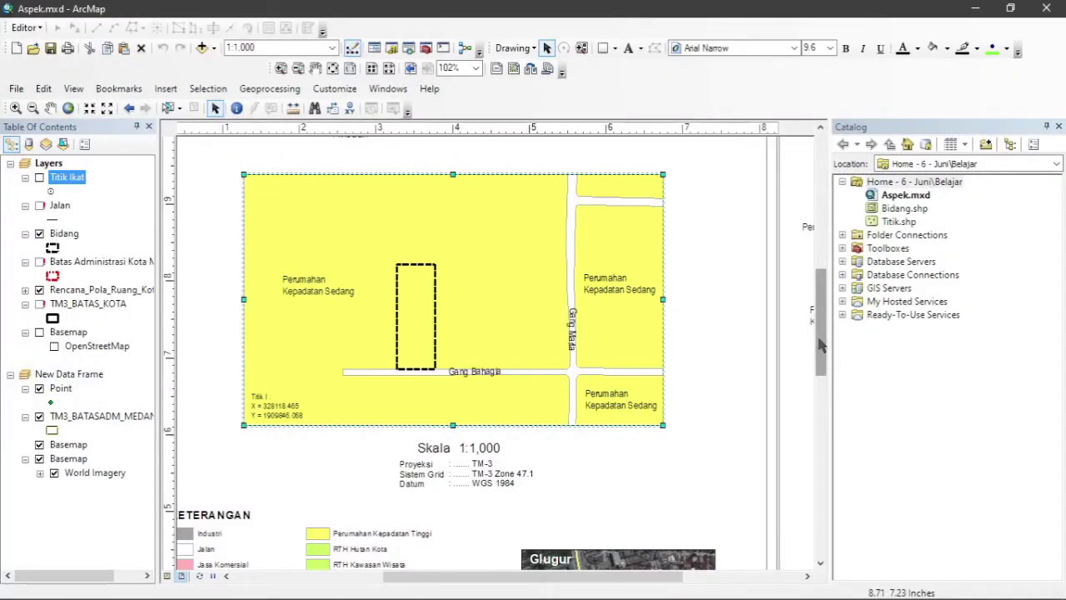
left_click_drag(821, 345, 821, 385)
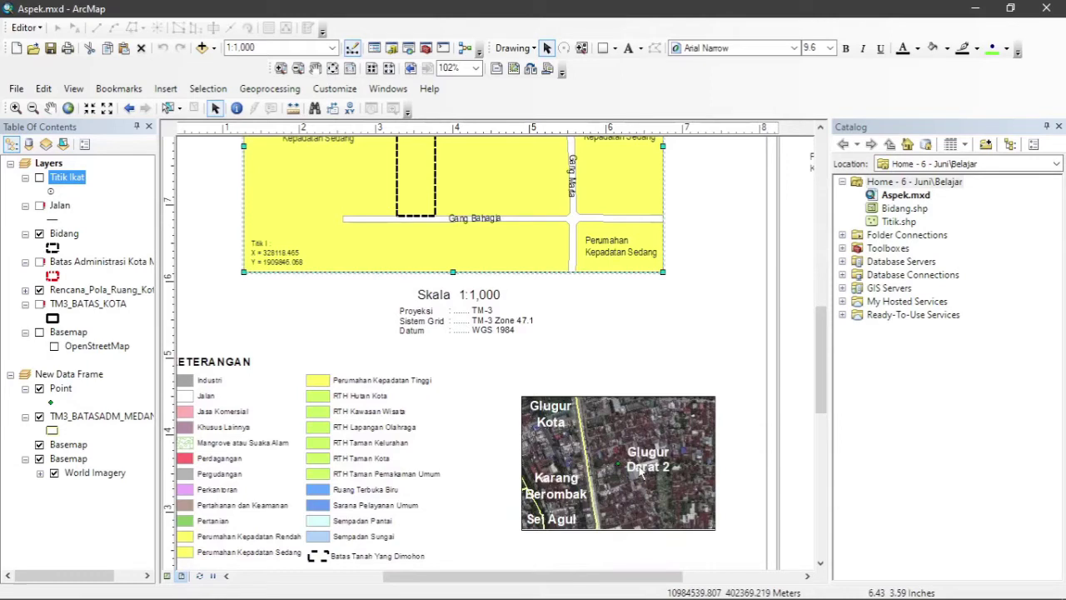
Set the Point layer's data source to Titik.shp.
right_click(65, 393)
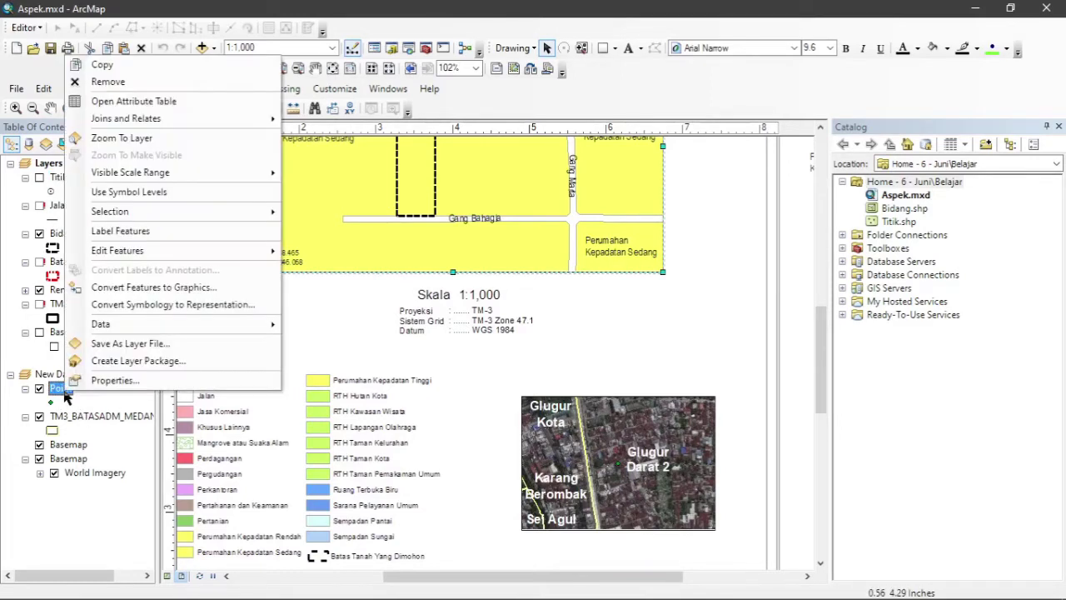
left_click(115, 381)
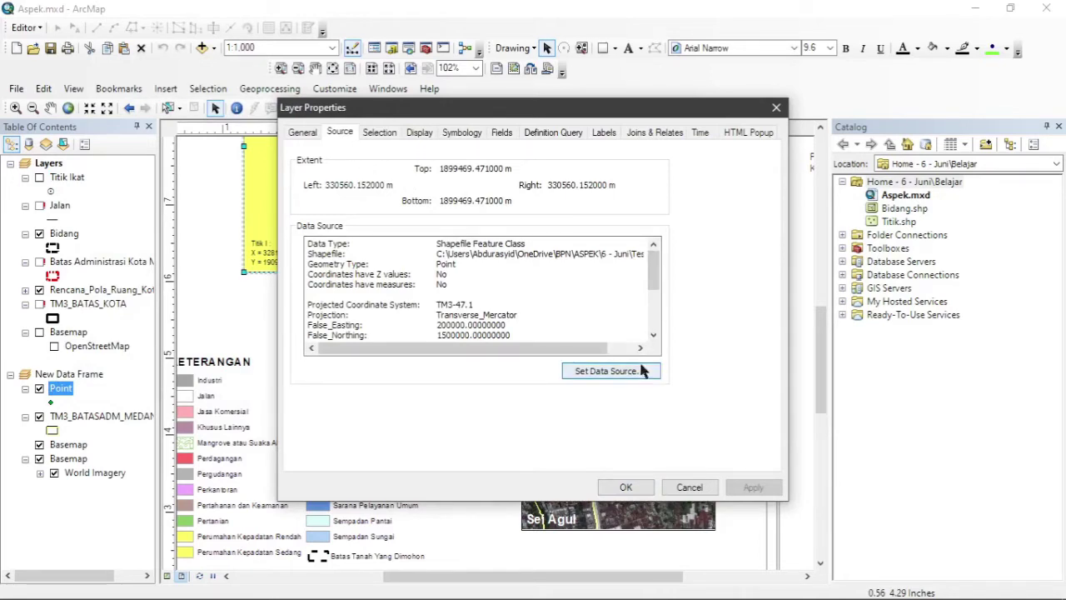
left_click(617, 378)
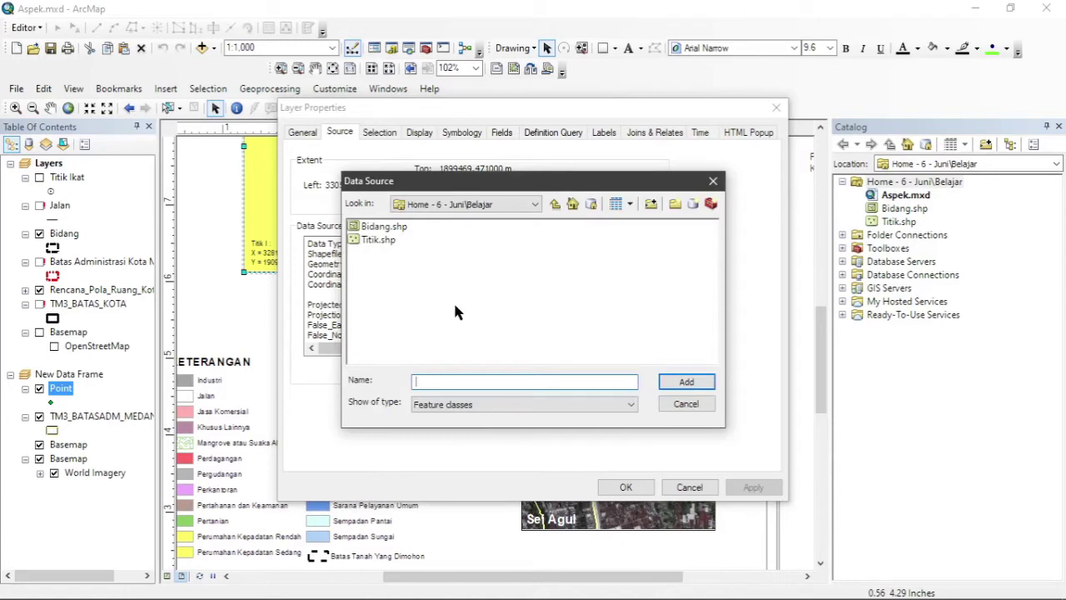
double_click(373, 241)
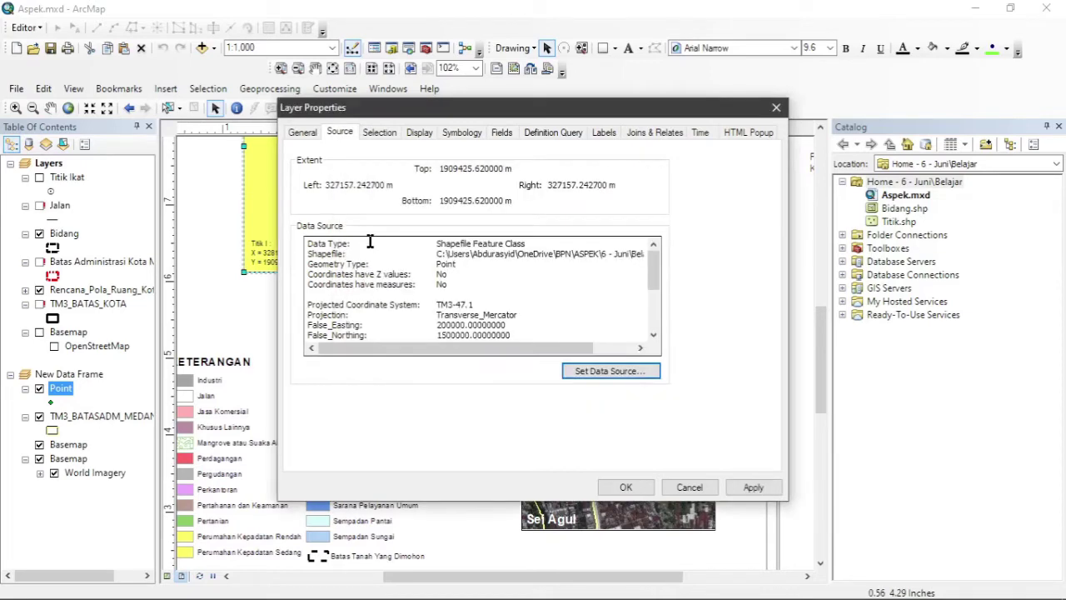
left_click(627, 489)
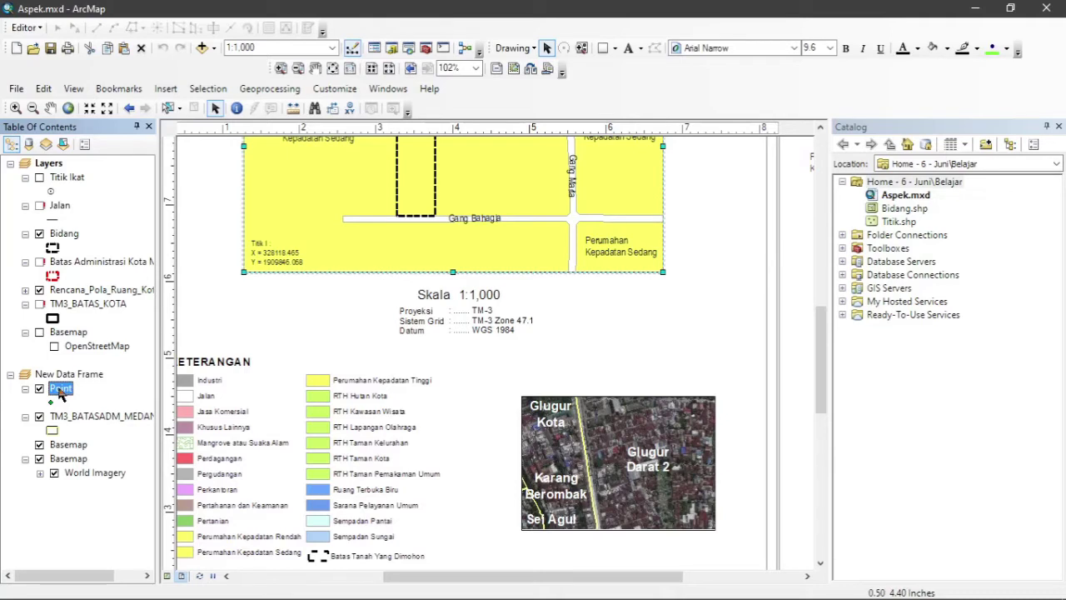
Zoom the overview imagery frame to the Point layer and set its scale to 1:10,000.
right_click(60, 391)
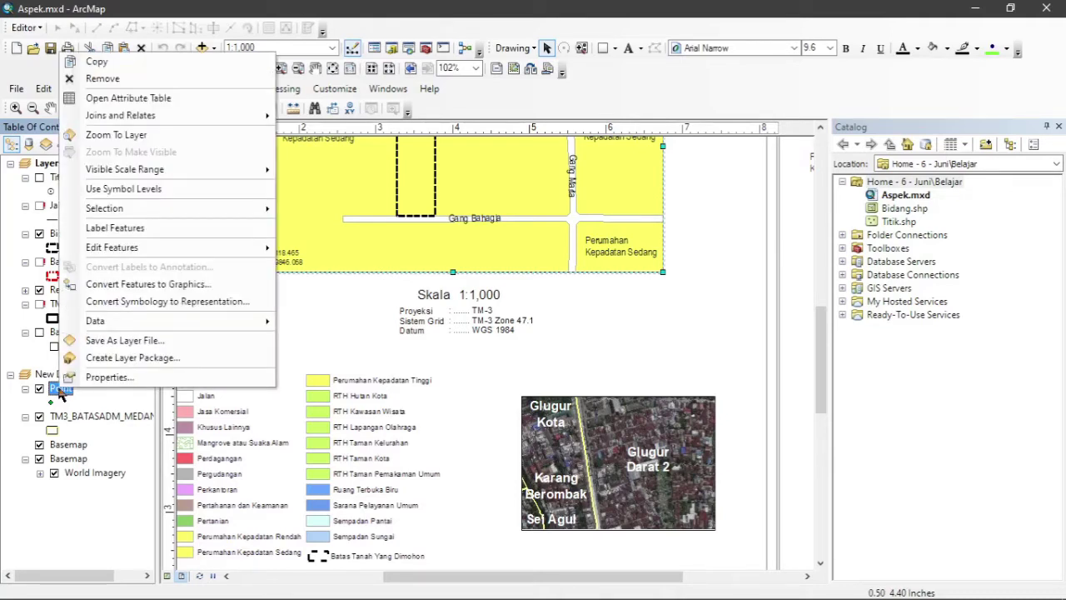
left_click(184, 142)
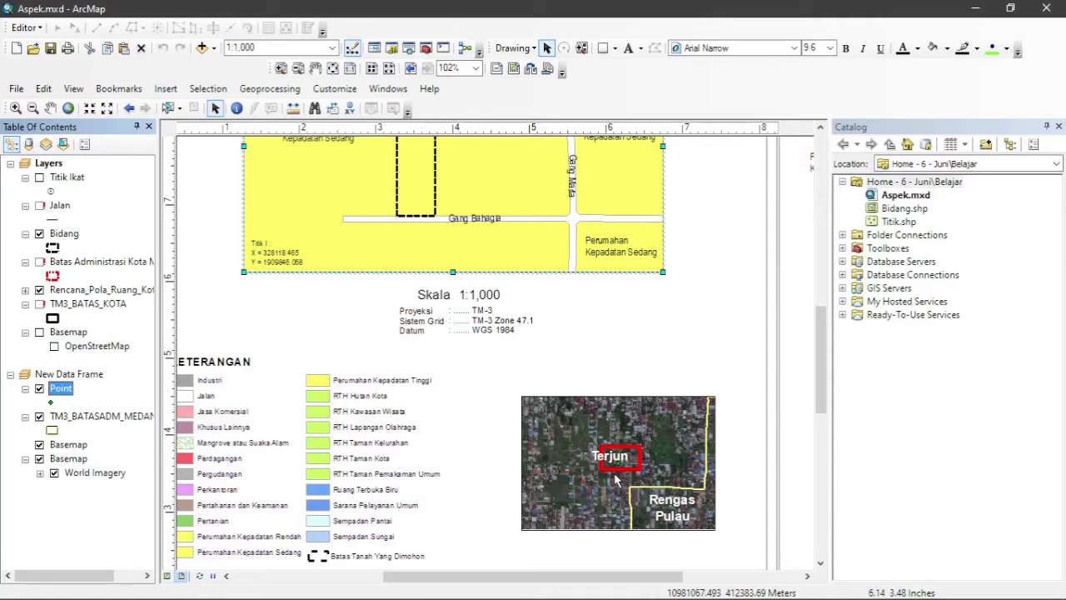
left_click(552, 419)
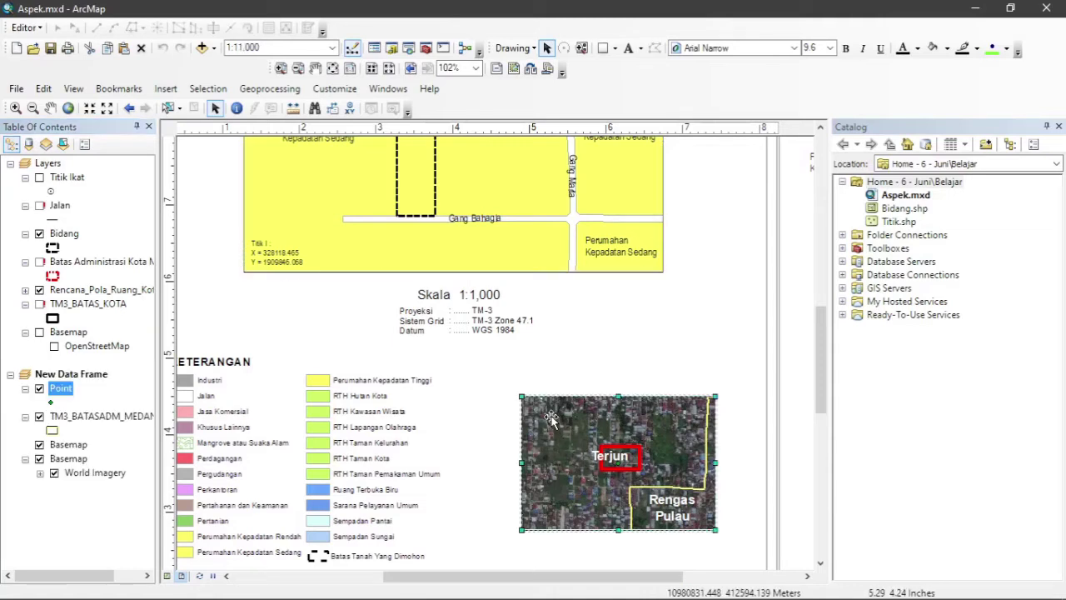
left_click(331, 48)
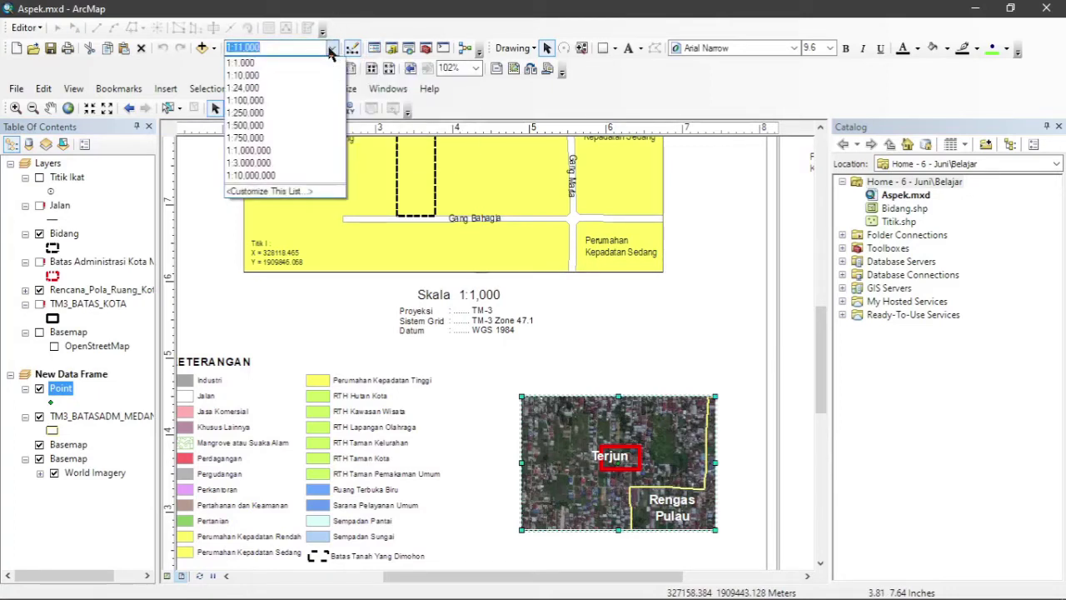
left_click(300, 75)
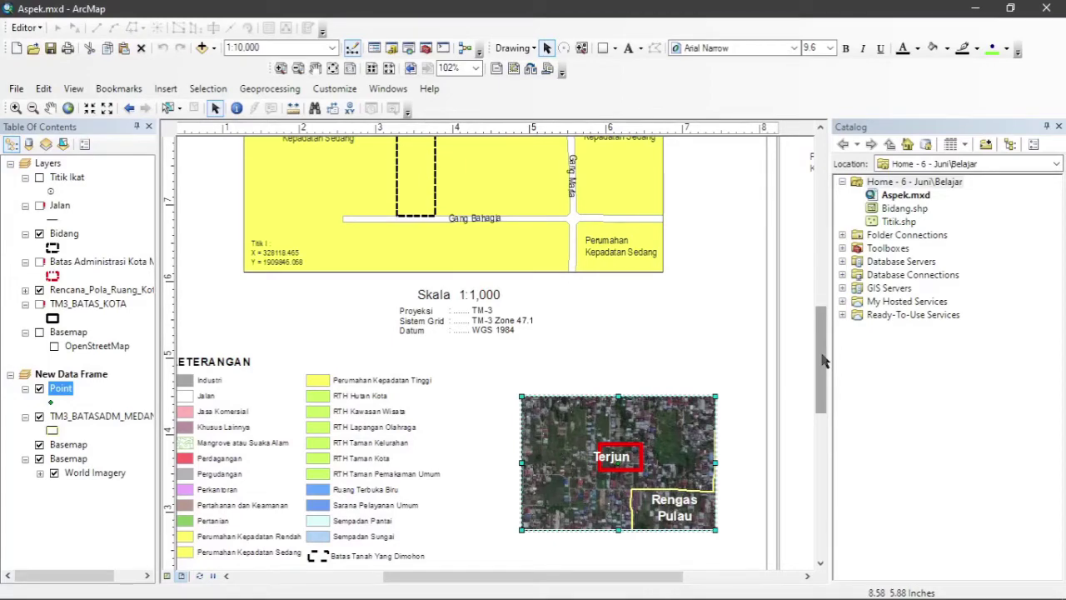
left_click_drag(823, 360, 826, 300)
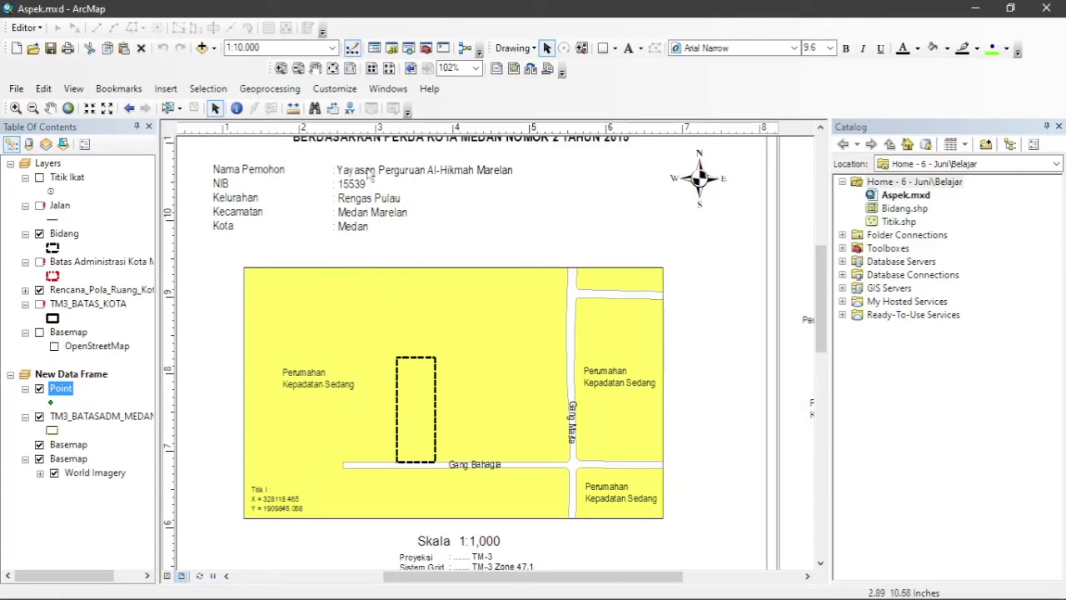
Update the Titik I coordinates to X 327157.2427 and Y 1909425.6200.
double_click(279, 499)
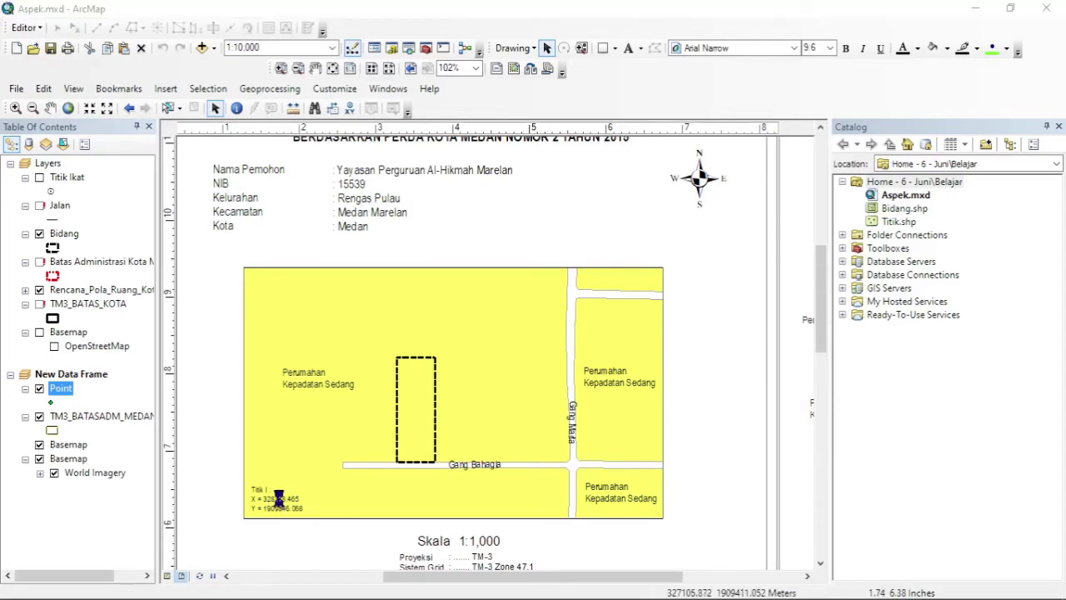
mouse_move(417, 227)
left_mouse_down()
mouse_move(476, 226)
mouse_move(386, 233)
mouse_move(476, 236)
left_mouse_up()
type("3")
key("BackSpace")
key("ctrl+v")
key("ctrl+x")
key("BackSpace")
key("ctrl+v")
left_click(520, 439)
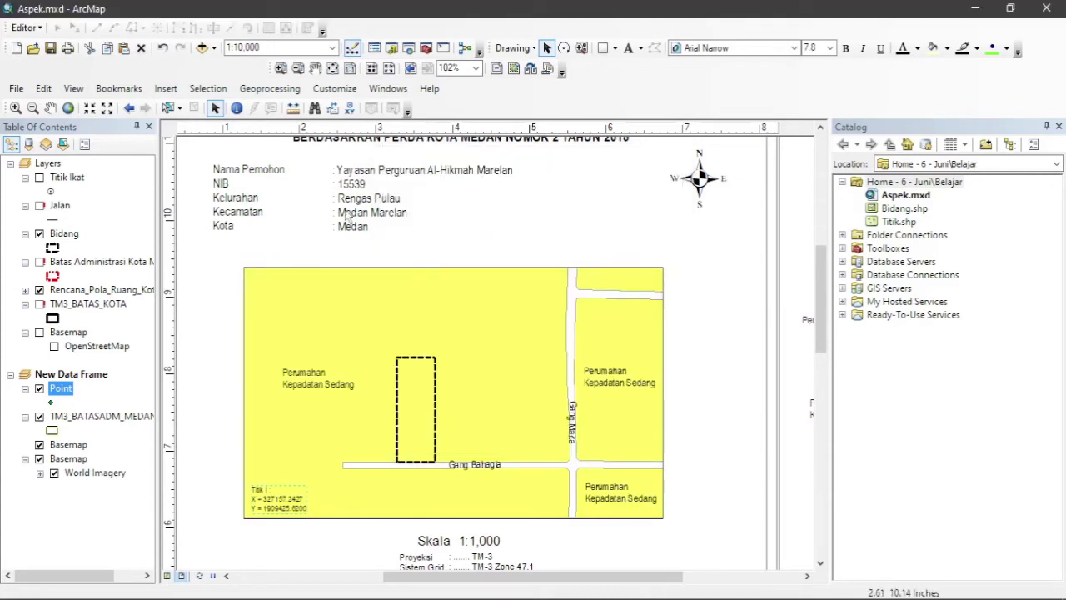
Replace the applicant's name and NIB number, and change the Kelurahan to Terjun.
double_click(352, 173)
left_click_drag(407, 216, 534, 216)
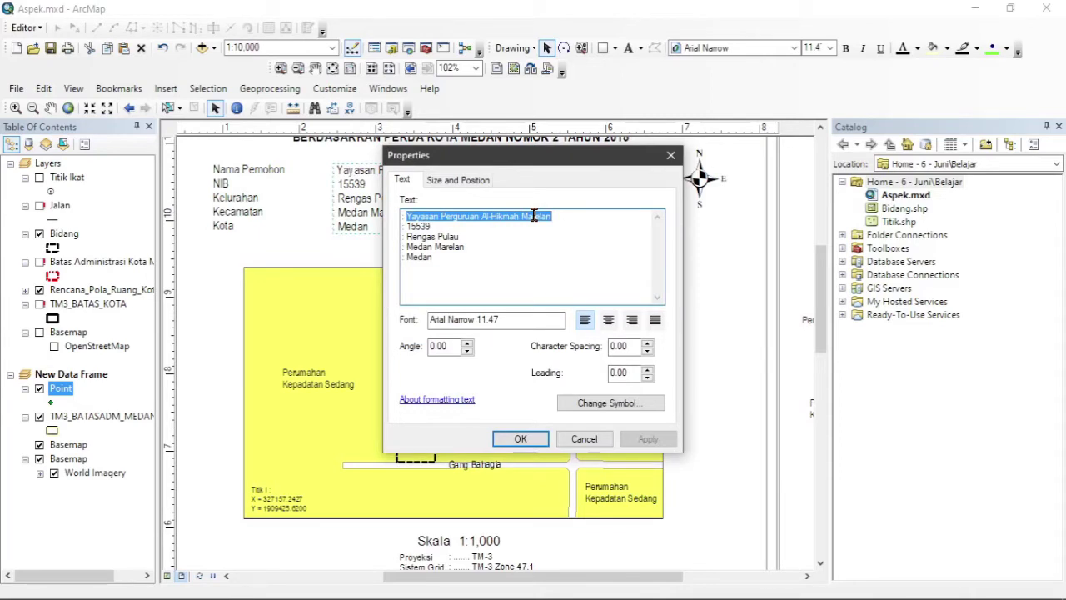
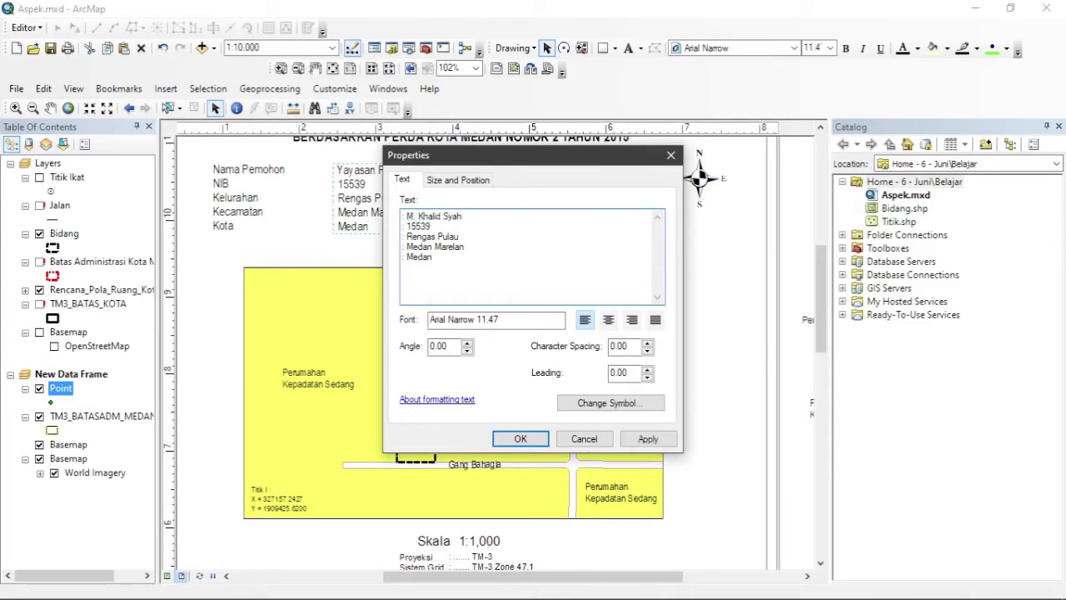
double_click(418, 226)
left_click_drag(419, 234, 447, 236)
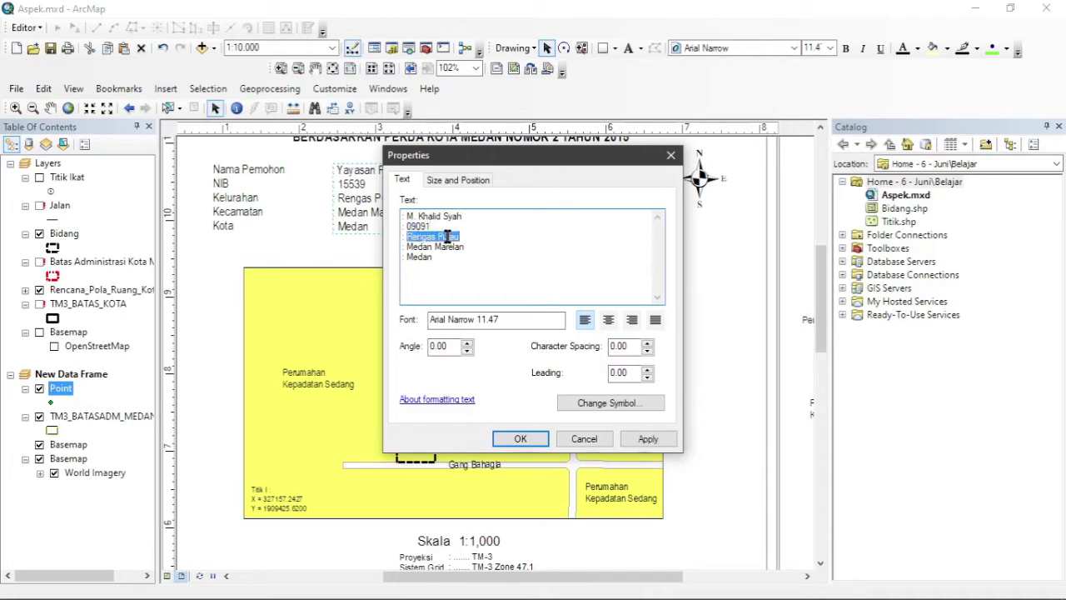
type("Terjun")
left_click(525, 437)
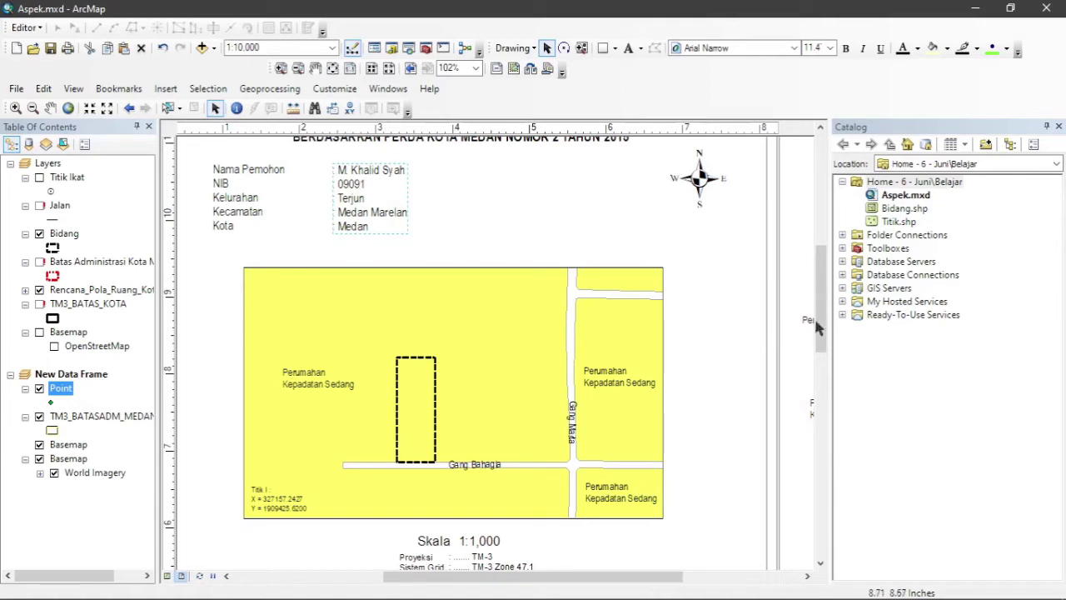
left_click_drag(820, 325, 819, 358)
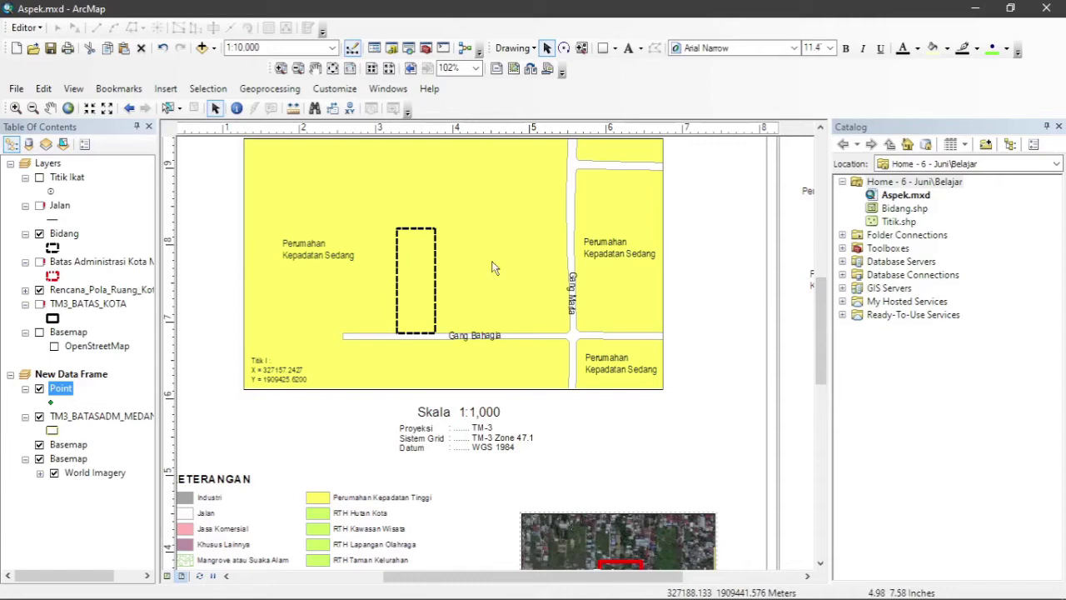
left_click(69, 49)
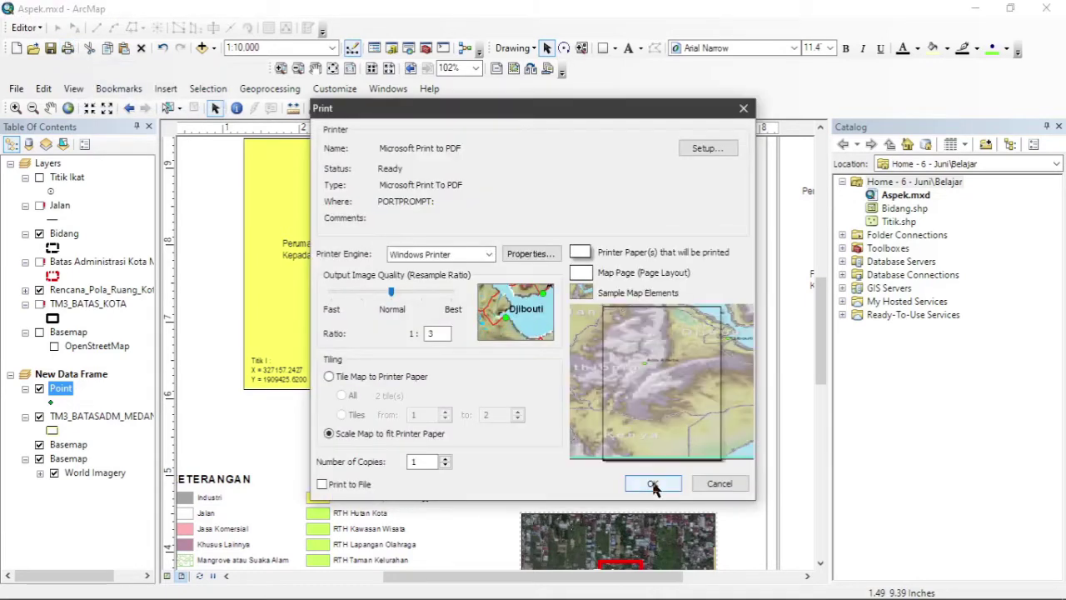
left_click(656, 486)
left_click(744, 109)
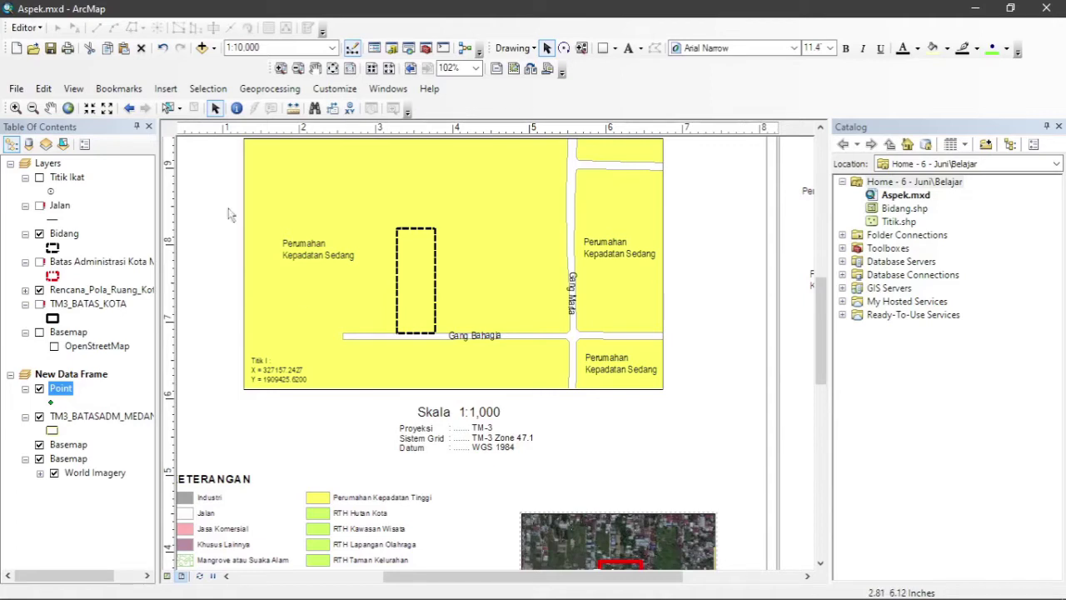
Export the layout to the Desktop as Aspek.pdf.
left_click(19, 90)
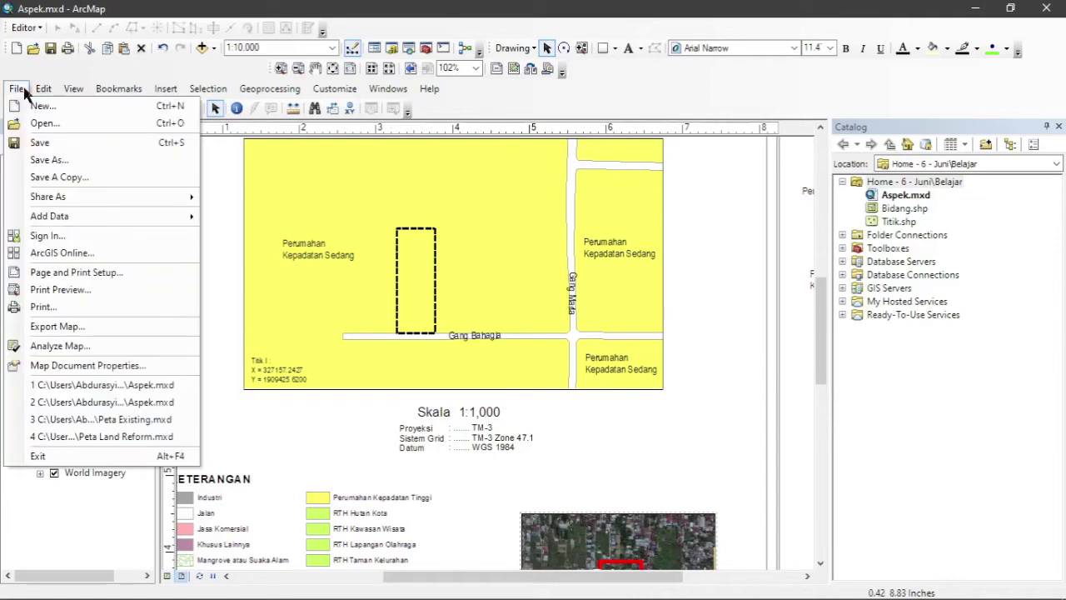
left_click(105, 327)
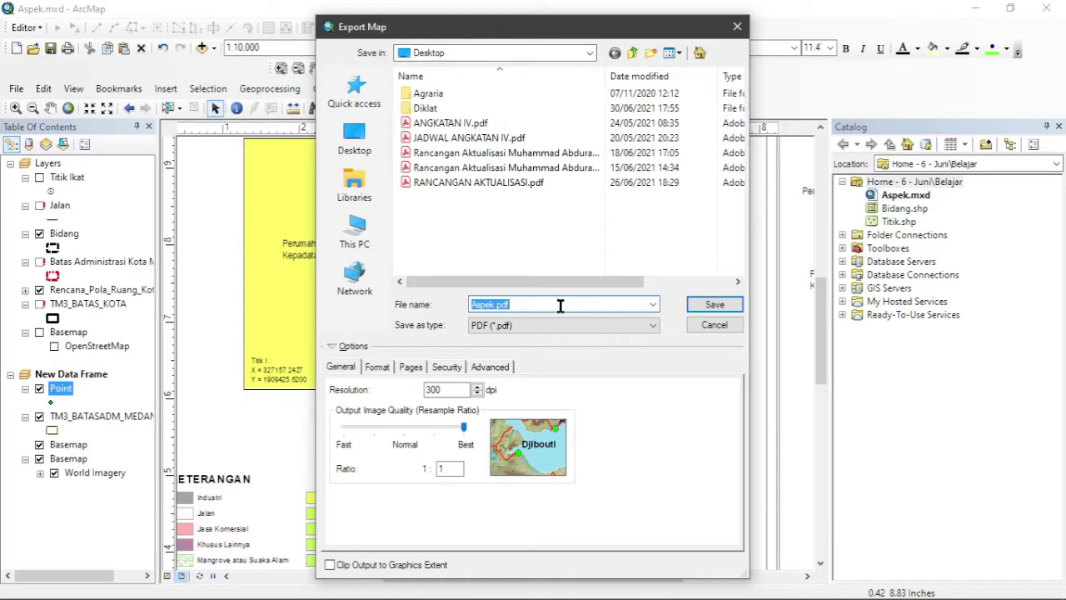
left_click(714, 304)
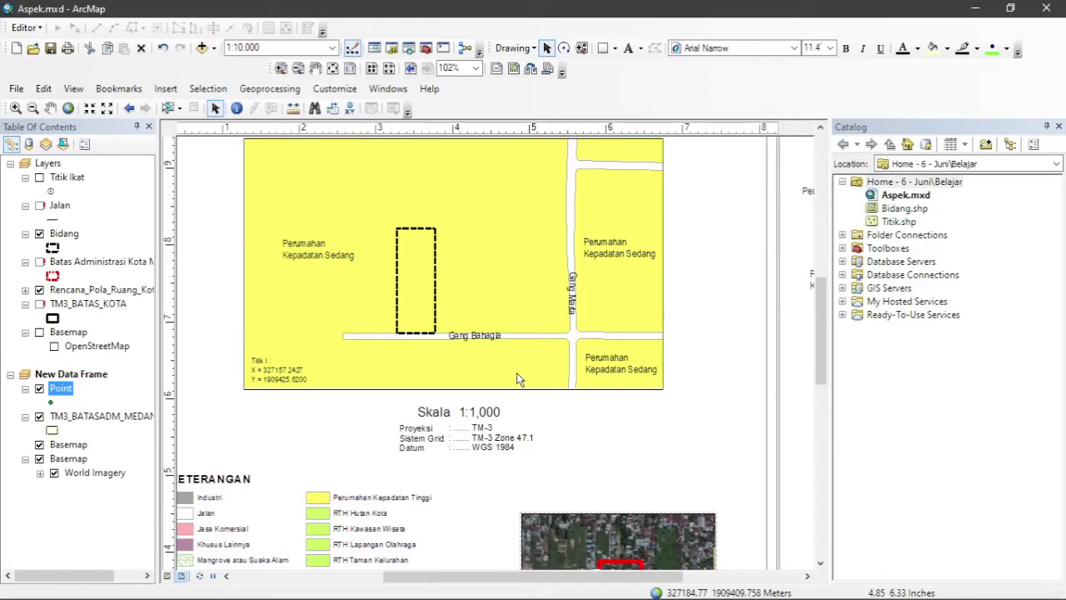
Open Peta Existing.mxd from the 32948_2020 folder, saving changes to Aspek.mxd first.
key("ctrl+o")
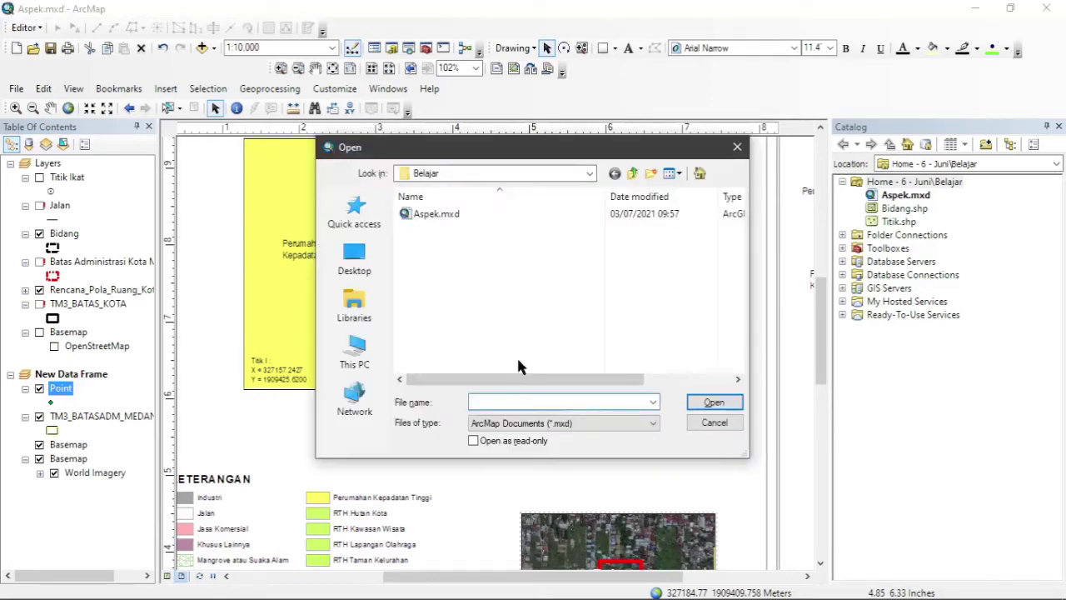
left_click(633, 175)
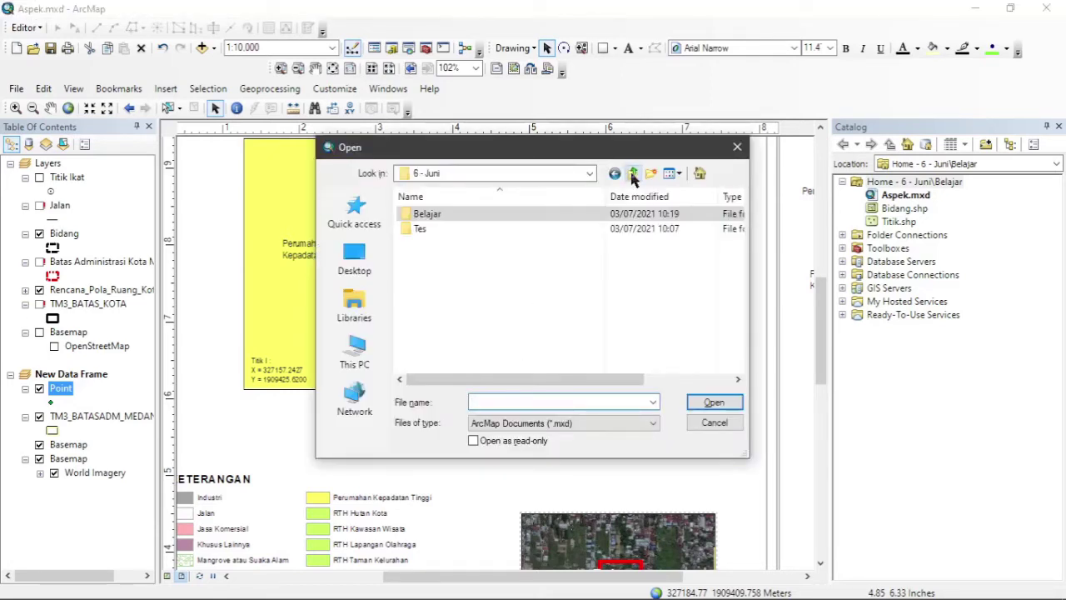
left_click(633, 175)
left_click(590, 173)
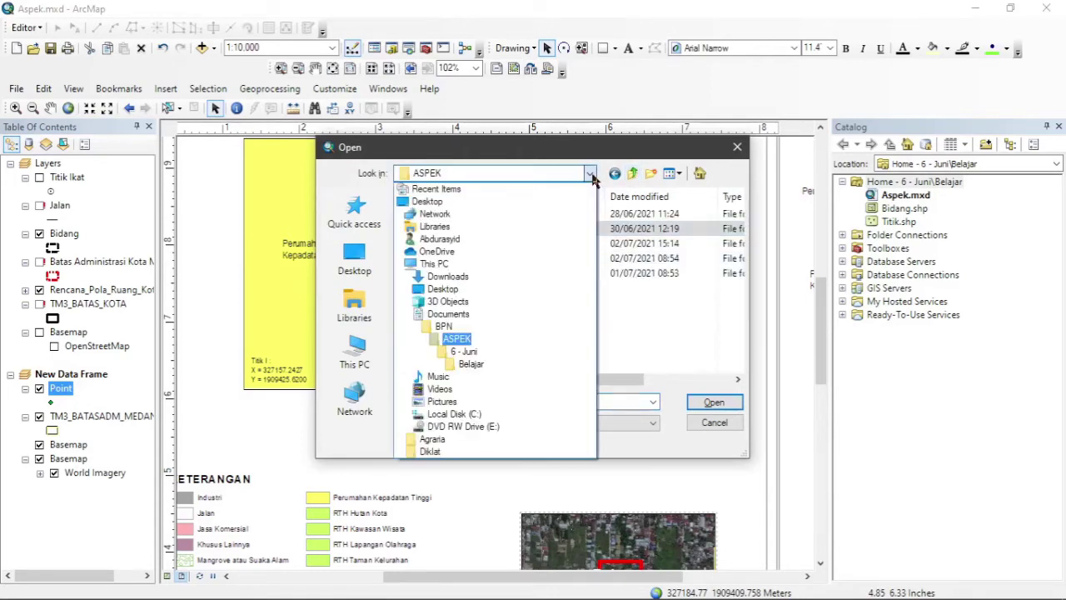
left_click(450, 337)
double_click(437, 243)
left_click(440, 275)
double_click(440, 278)
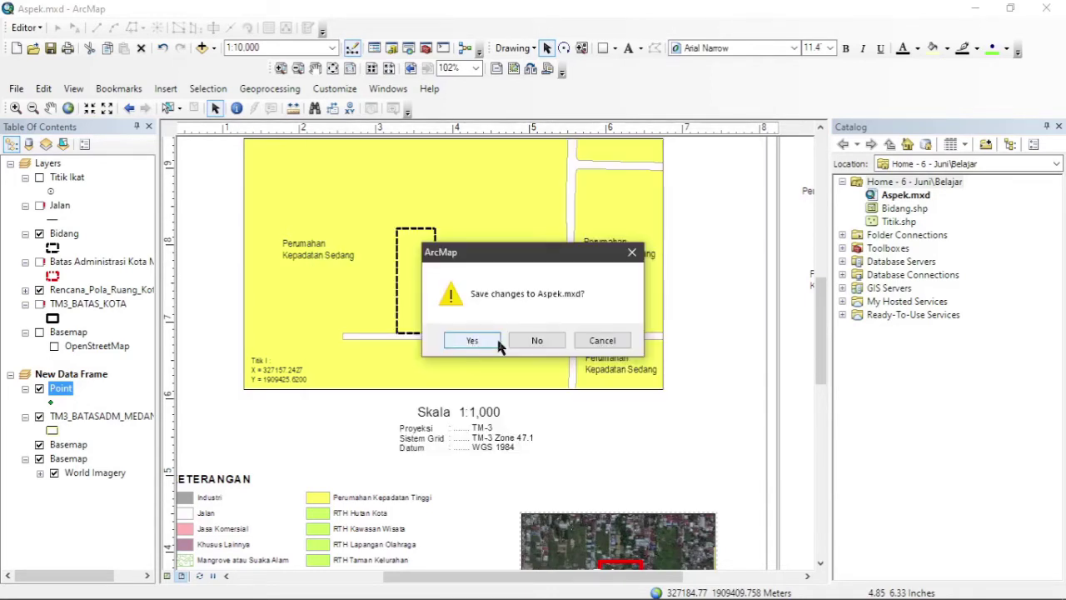
left_click(488, 341)
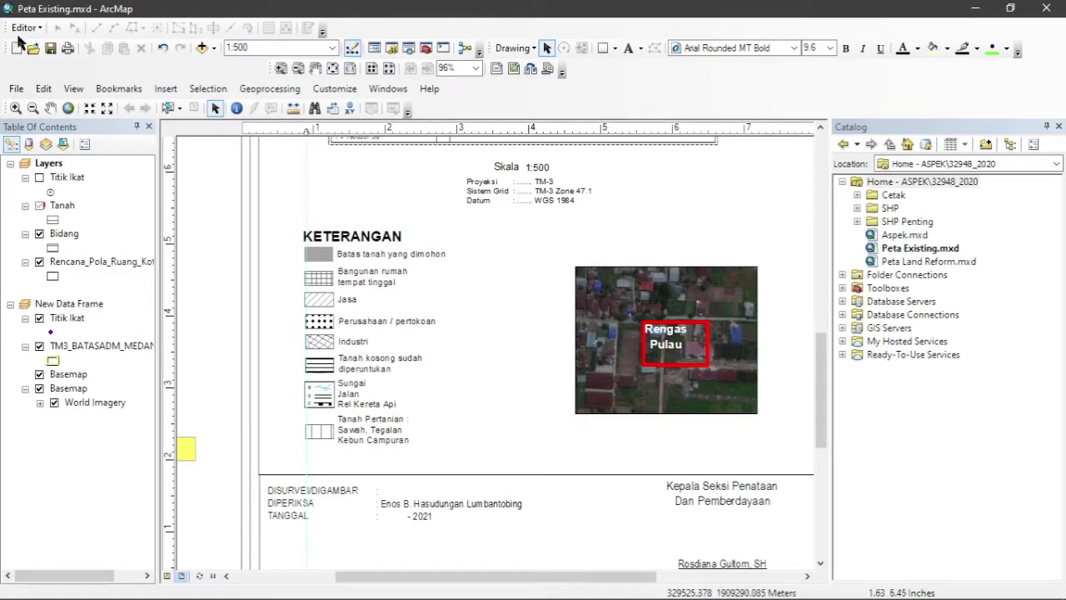
Save Peta Existing.mxd as a copy in the 6 - Juni\Belajar folder.
left_click(16, 89)
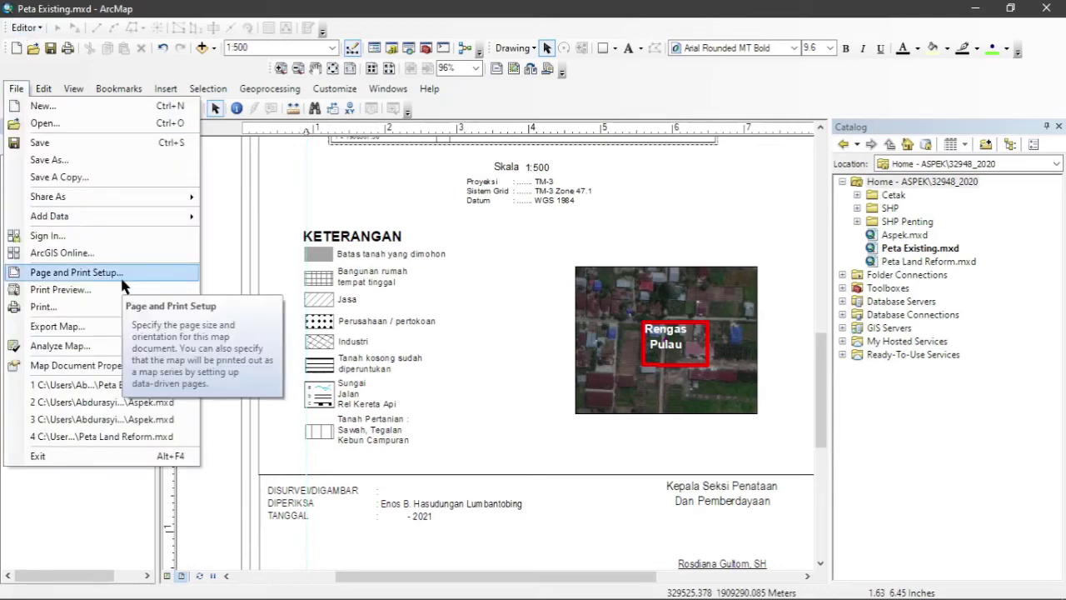
left_click(117, 154)
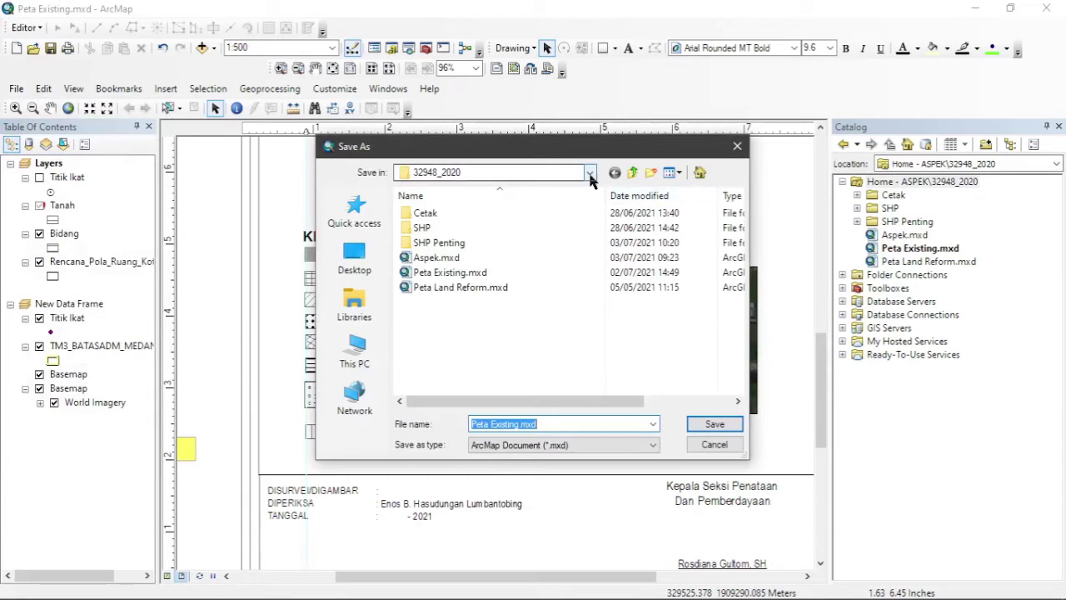
left_click(590, 173)
left_click(450, 336)
double_click(435, 228)
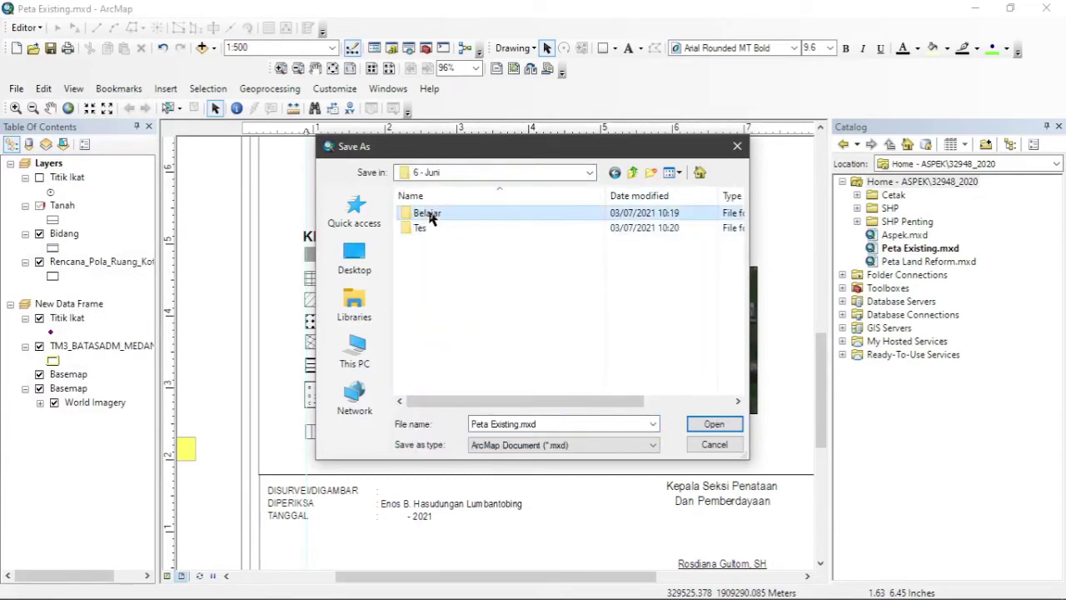
double_click(429, 211)
left_click(711, 424)
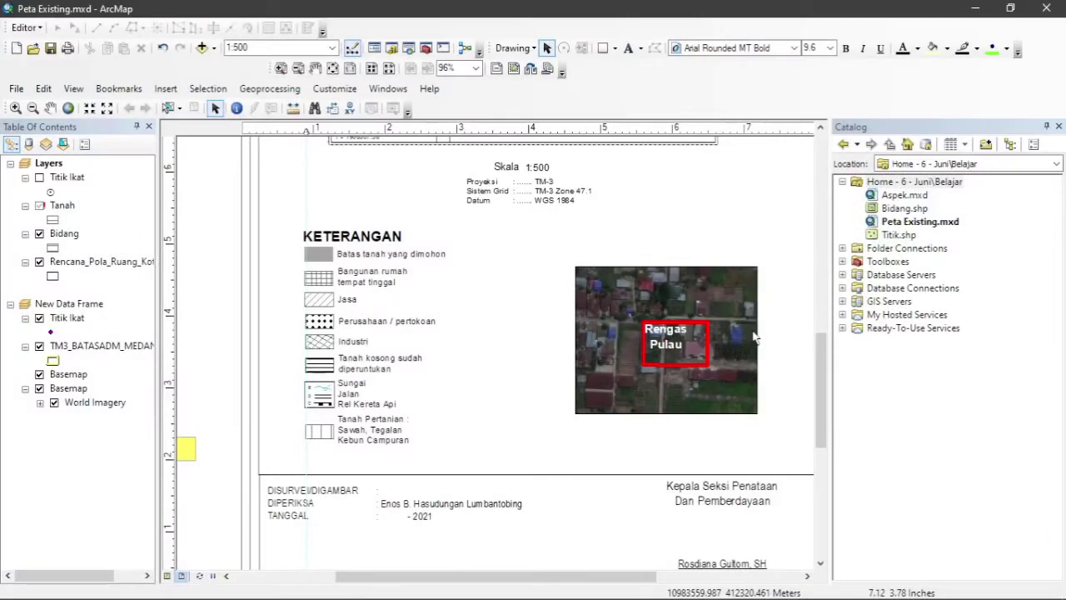
left_click_drag(823, 389, 827, 298)
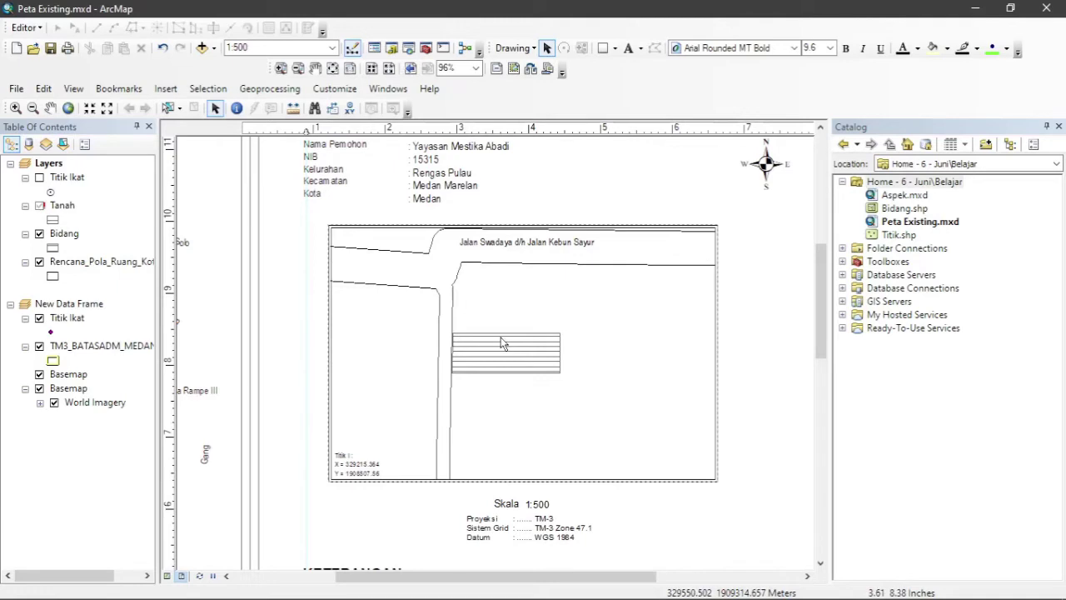
Repoint the Bidang layer's data source to Bidang.shp in the Belajar folder.
right_click(70, 237)
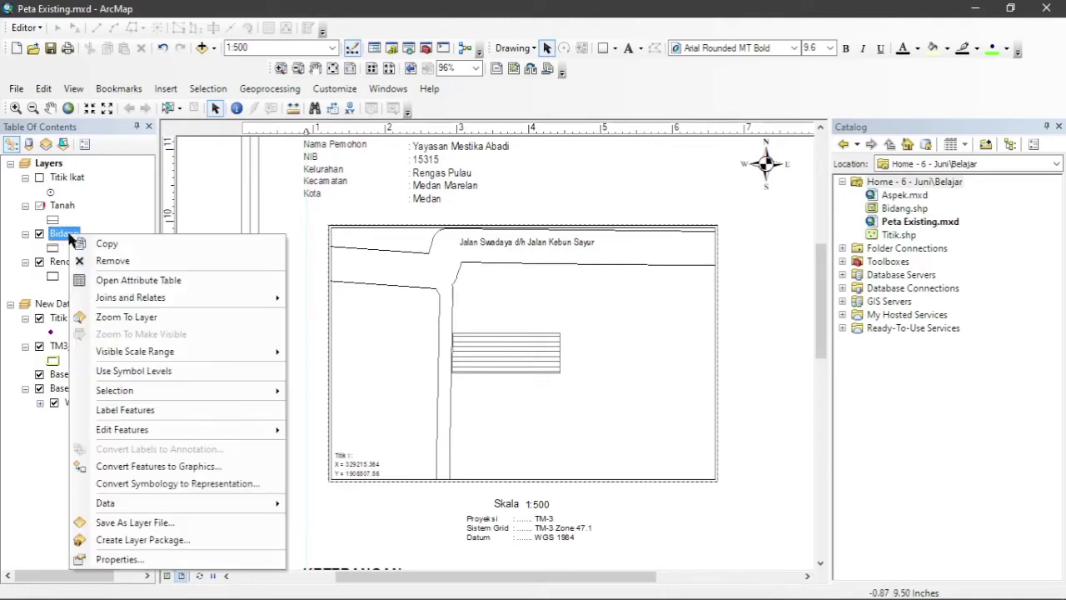
left_click(137, 561)
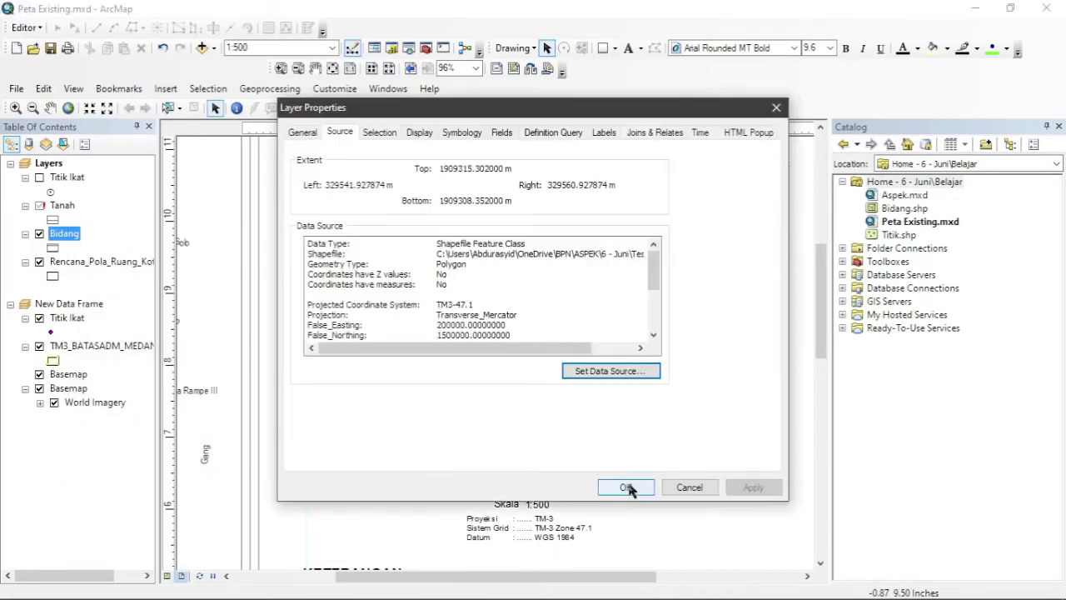
left_click(607, 373)
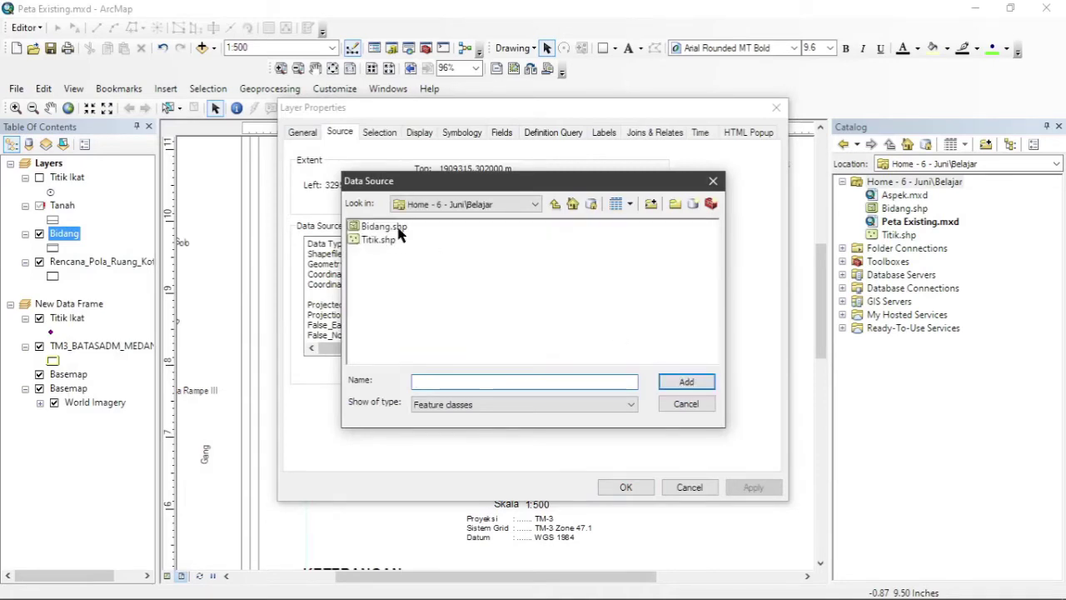
double_click(398, 228)
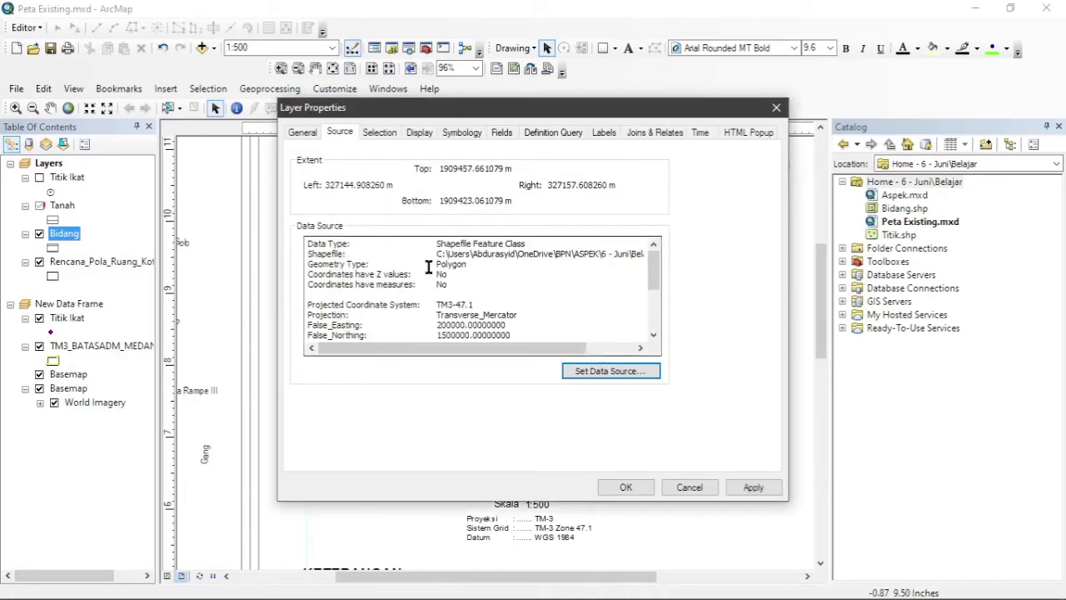
left_click(624, 488)
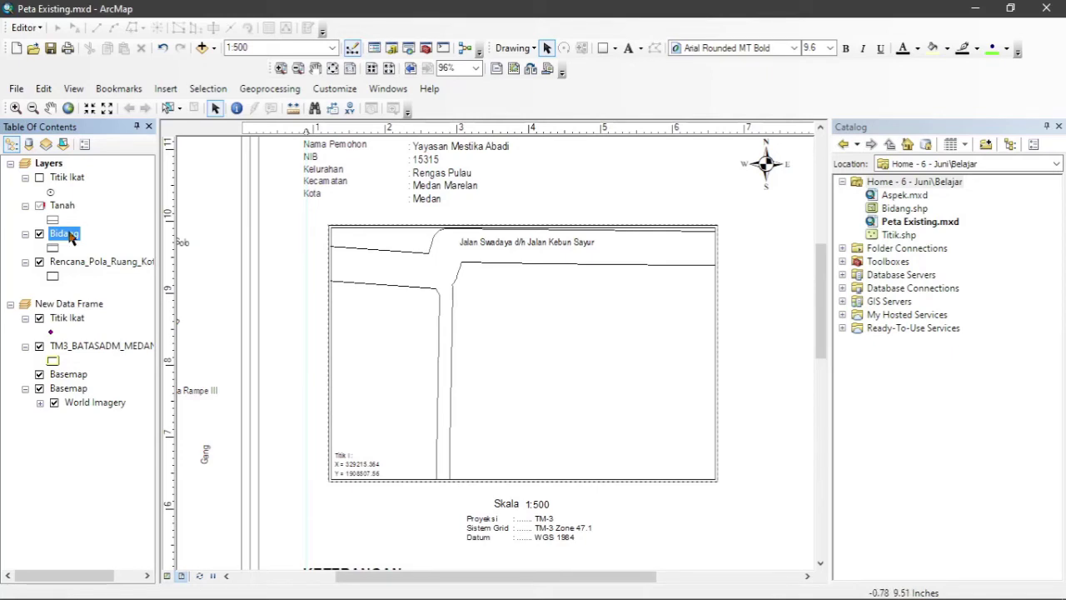
Zoom to the Bidang layer and set the main map frame scale to 1:1,000.
right_click(71, 238)
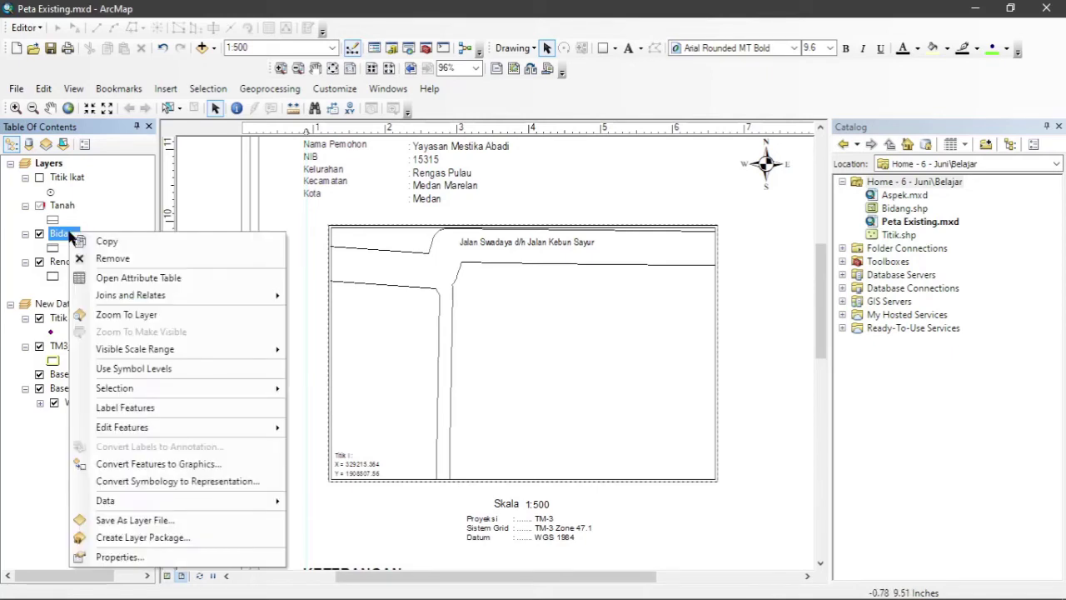
left_click(119, 316)
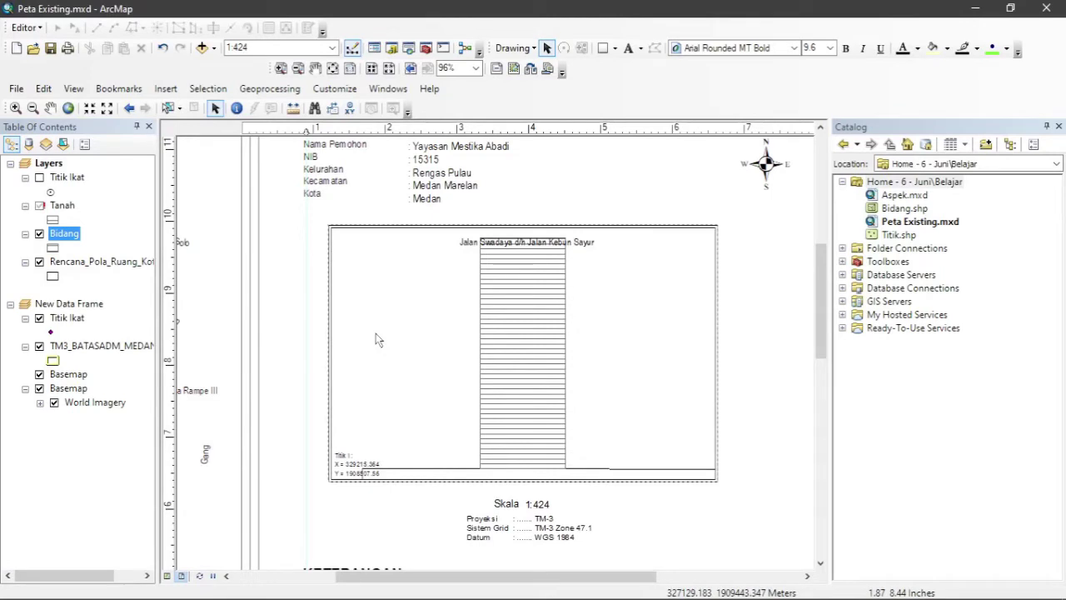
left_click(391, 338)
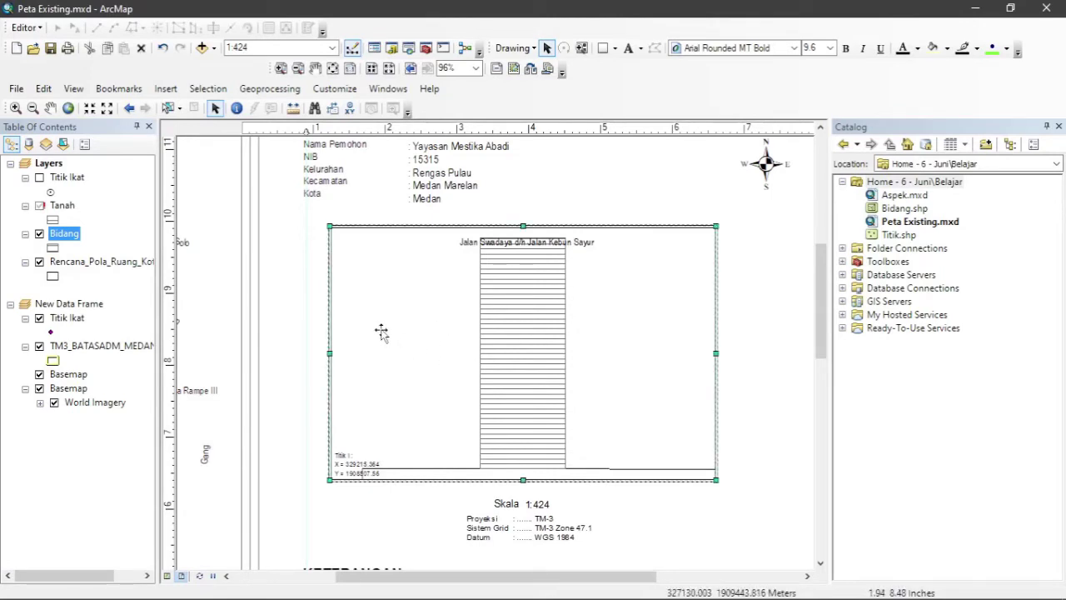
left_click(333, 48)
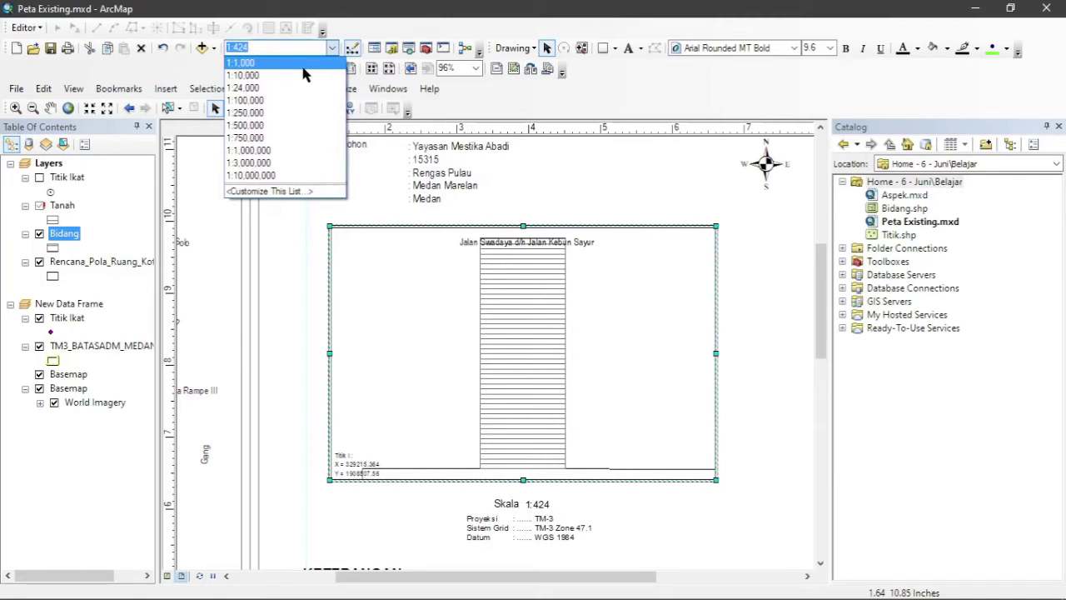
left_click(304, 65)
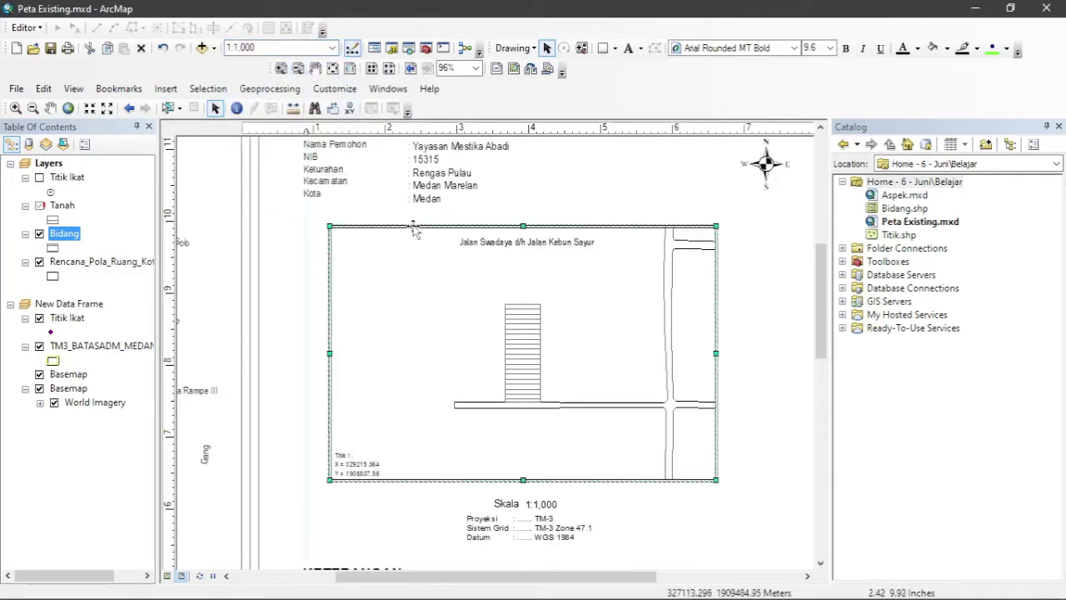
Pan the street map slightly left and down inside the main frame.
left_click(50, 112)
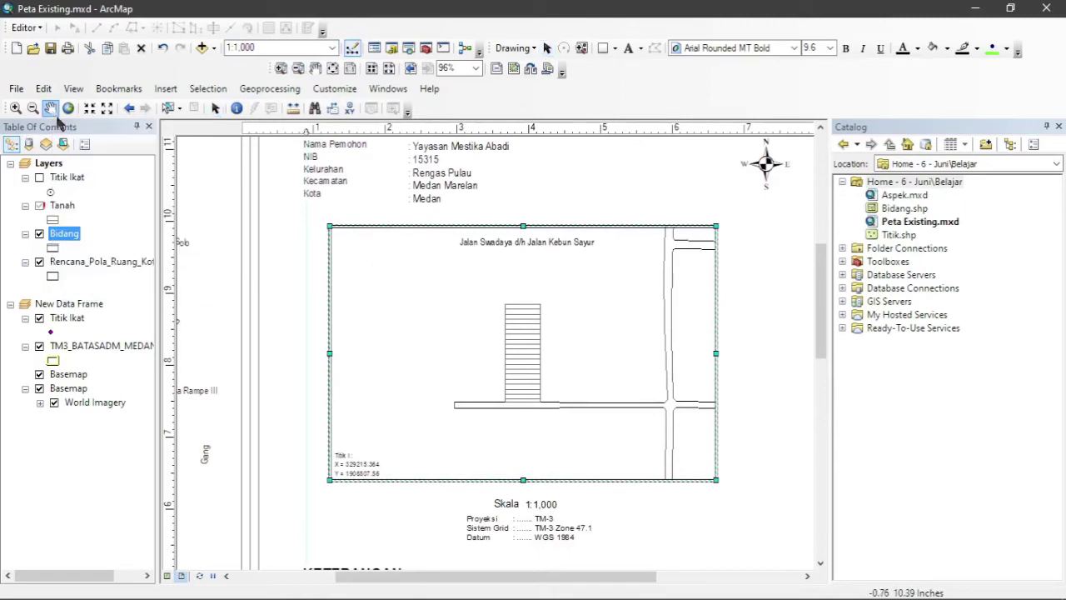
left_click_drag(423, 317, 410, 328)
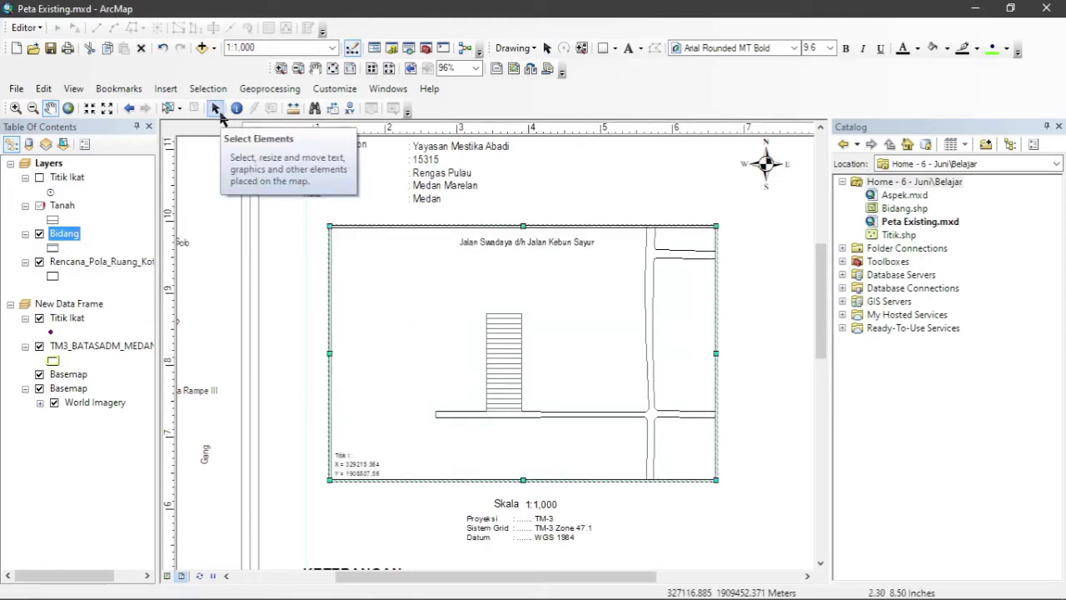
left_click(215, 109)
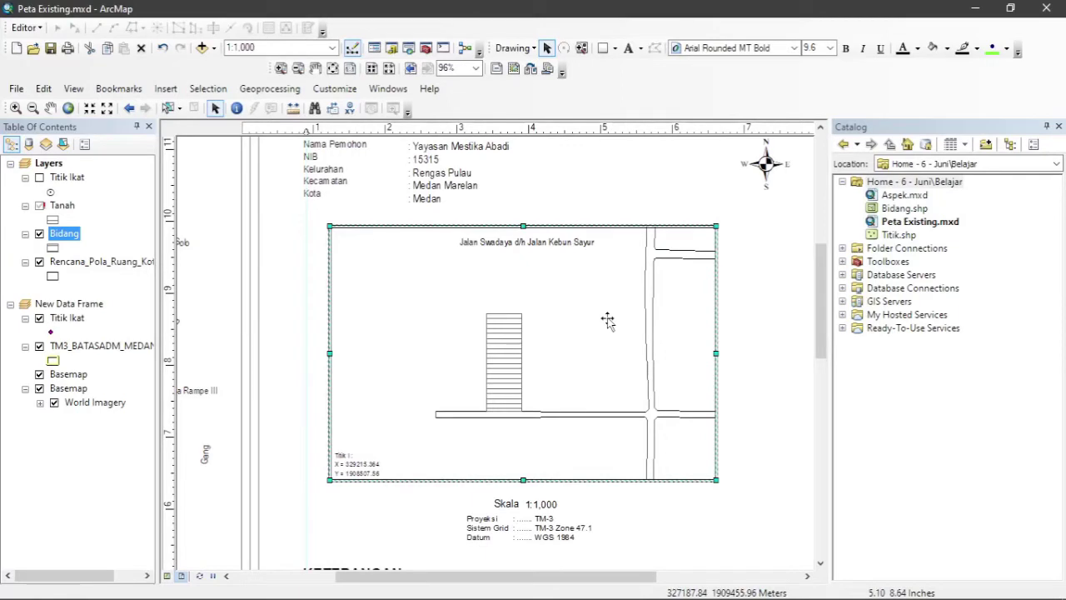
Change the street label text to 'Gang Bahagia'.
left_click(557, 244)
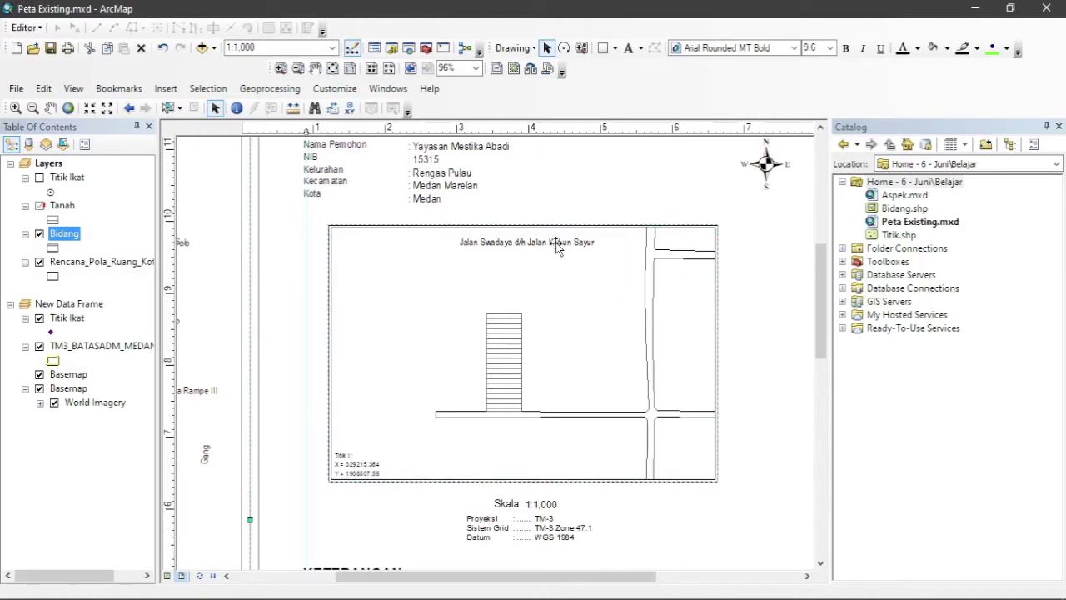
double_click(556, 244)
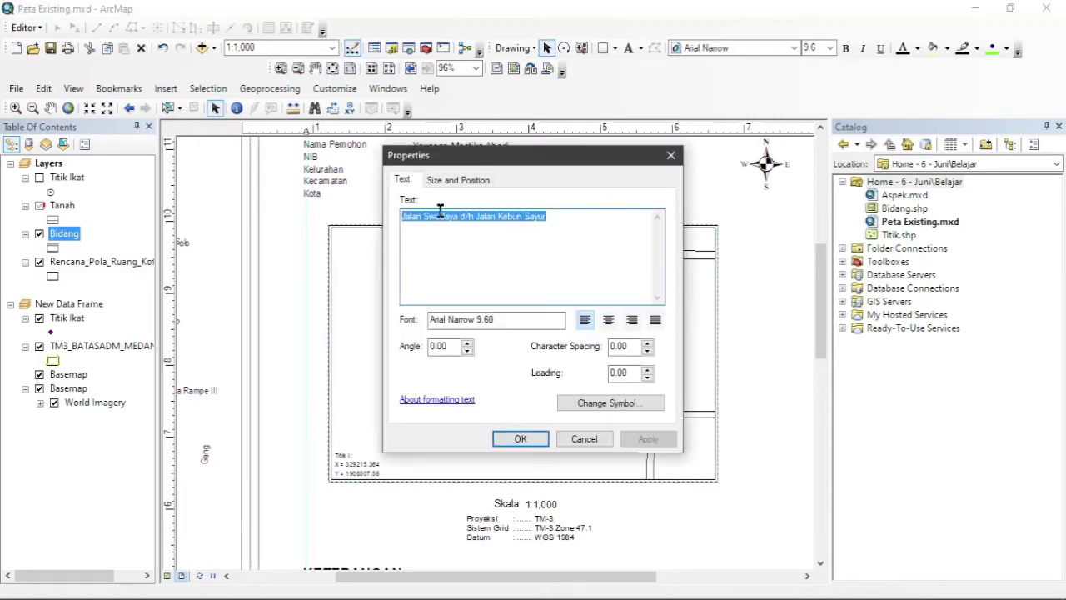
type("Gang Bahagia")
left_click(520, 438)
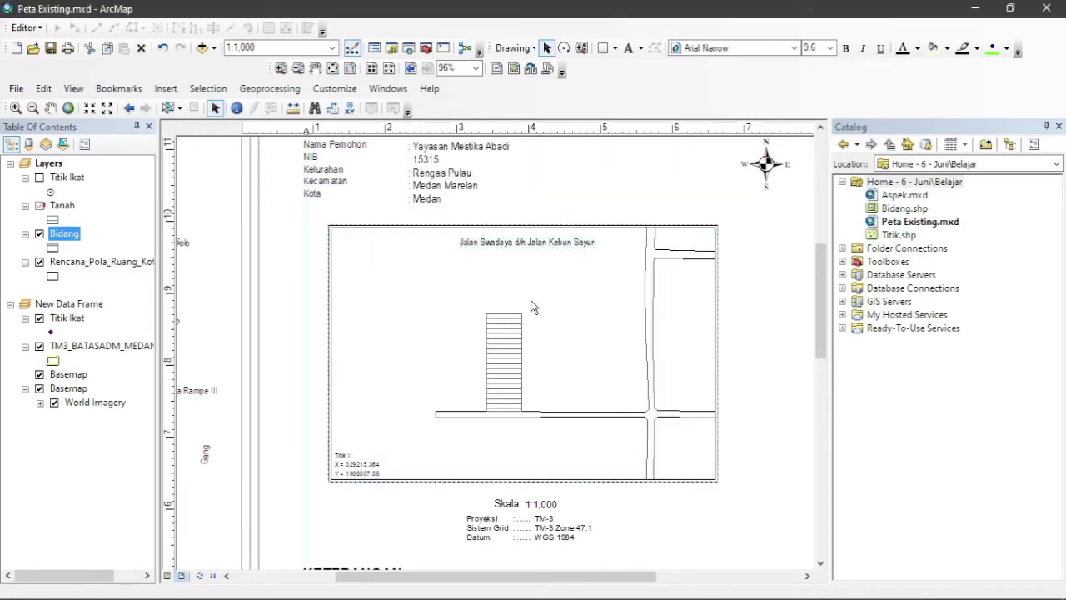
Duplicate the Gang Bahagia label and place the copy on the lower road.
key("ctrl+c")
key("ctrl+v")
mouse_move(492, 243)
left_mouse_down()
mouse_move(540, 423)
mouse_move(554, 422)
mouse_move(563, 440)
mouse_move(612, 370)
mouse_move(586, 360)
left_mouse_up()
Rotate a Gang Bahagia label vertical along the right-hand road.
left_click(564, 48)
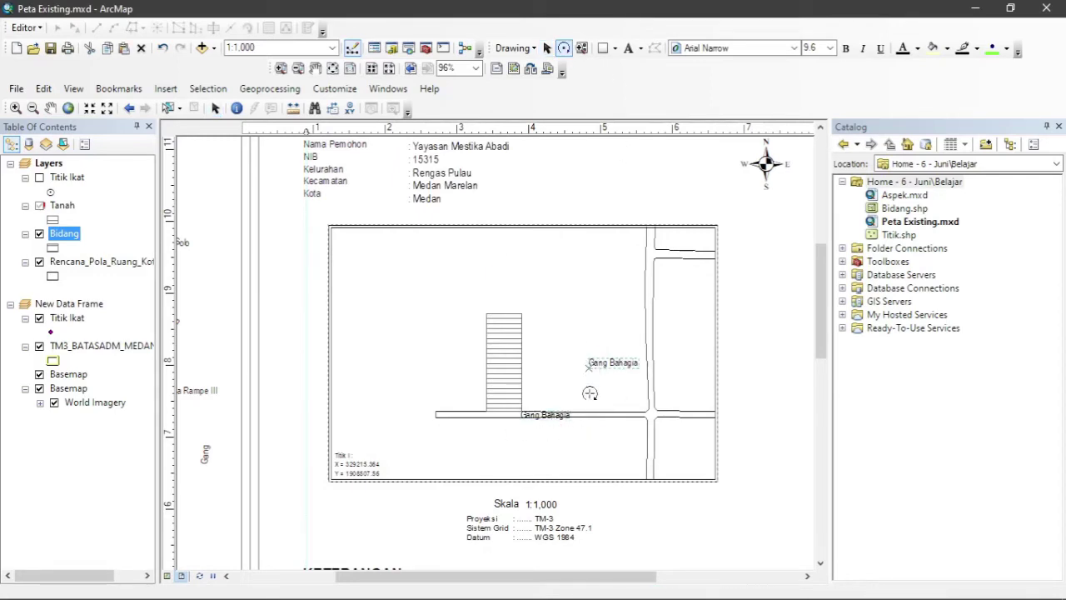
left_click(547, 47)
left_click_drag(595, 403, 642, 371)
key("ctrl+z")
left_click(547, 49)
double_click(641, 371)
left_click(520, 437)
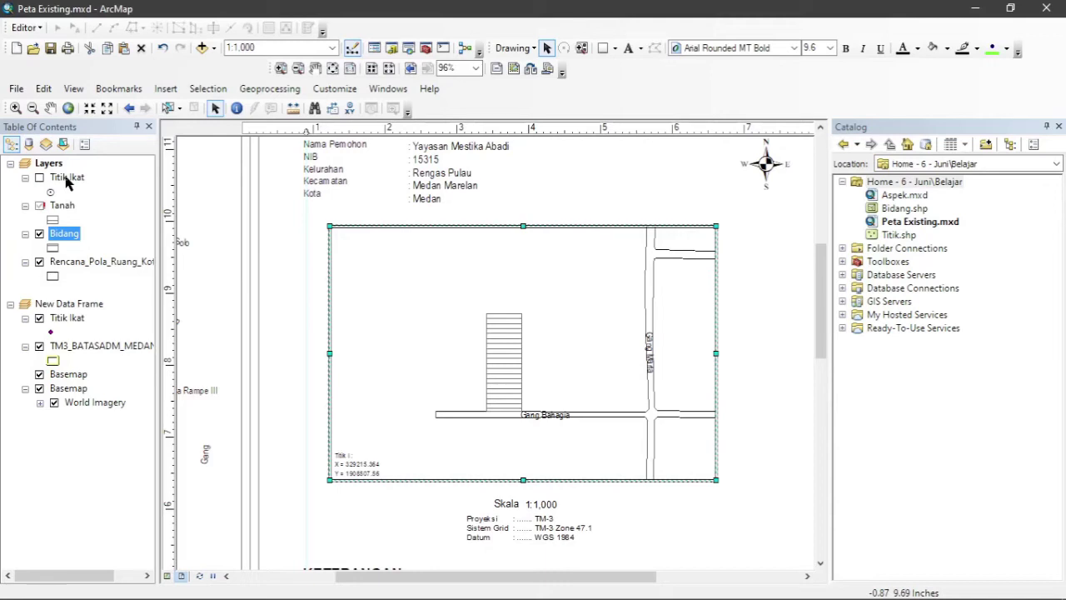
right_click(68, 183)
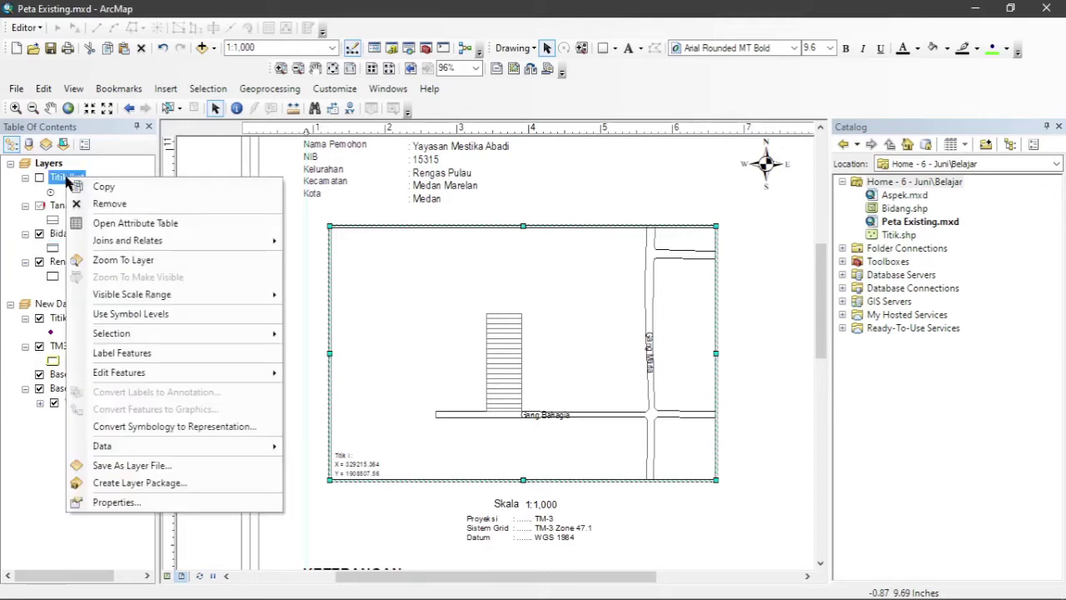
left_click(113, 503)
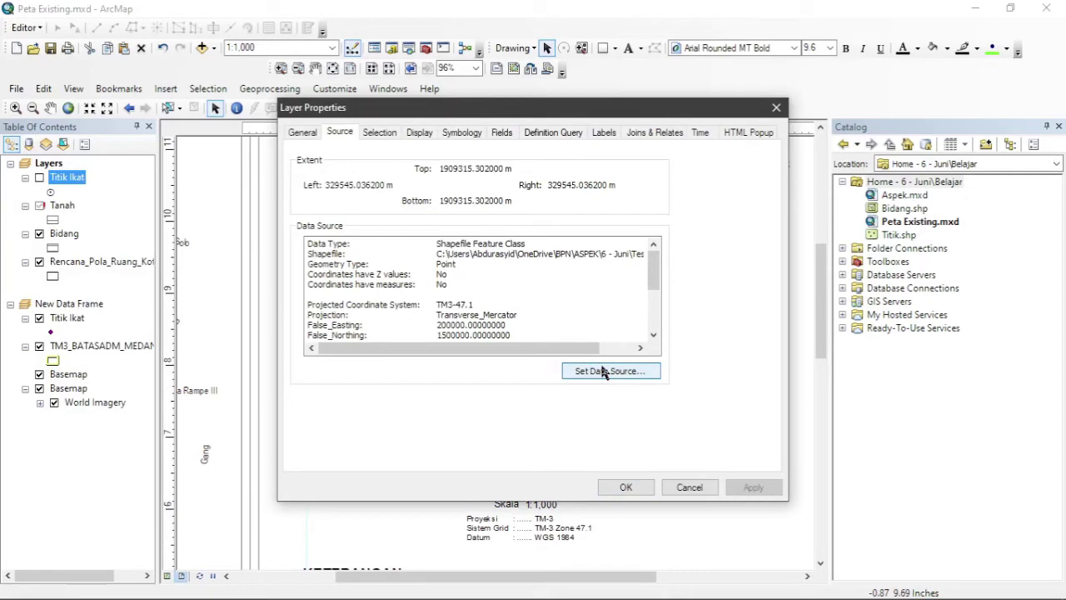
left_click(776, 107)
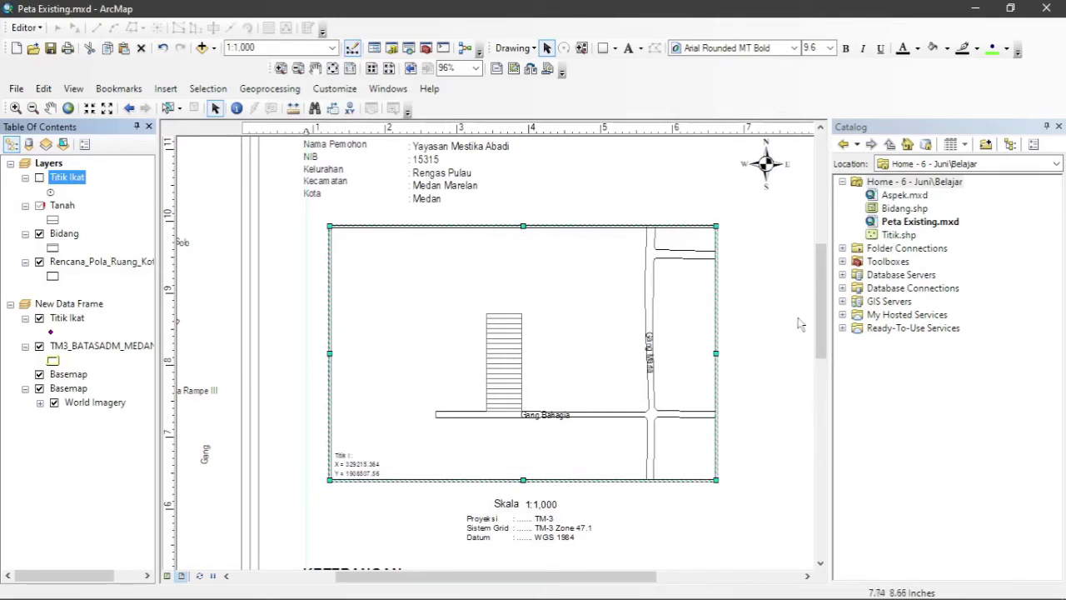
left_click_drag(827, 322, 827, 400)
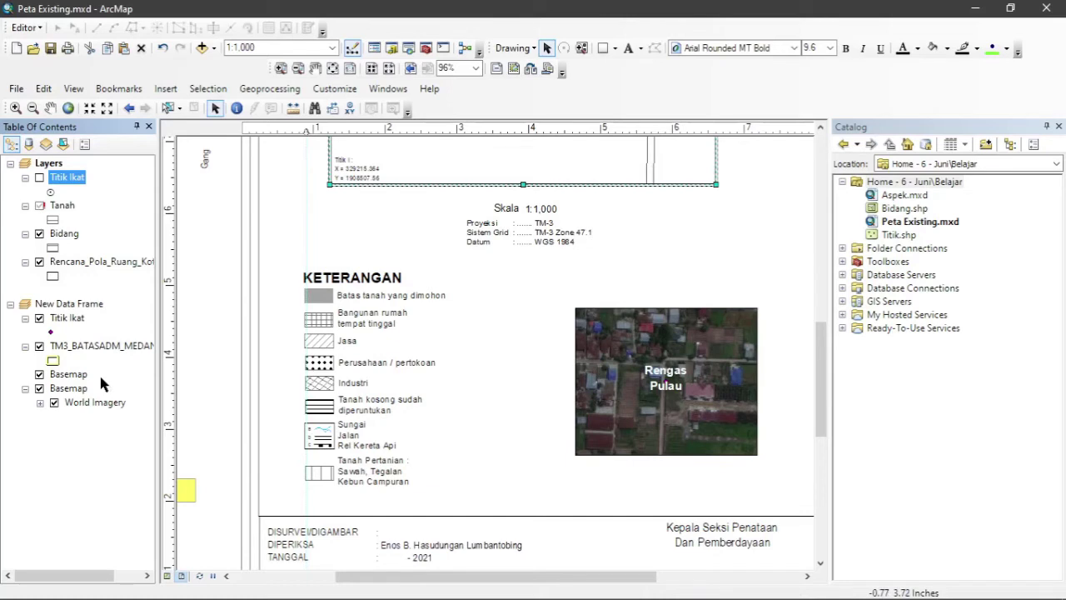
Relink the inset's Titik Ikat layer to Titik.shp and zoom the inset to it.
right_click(73, 322)
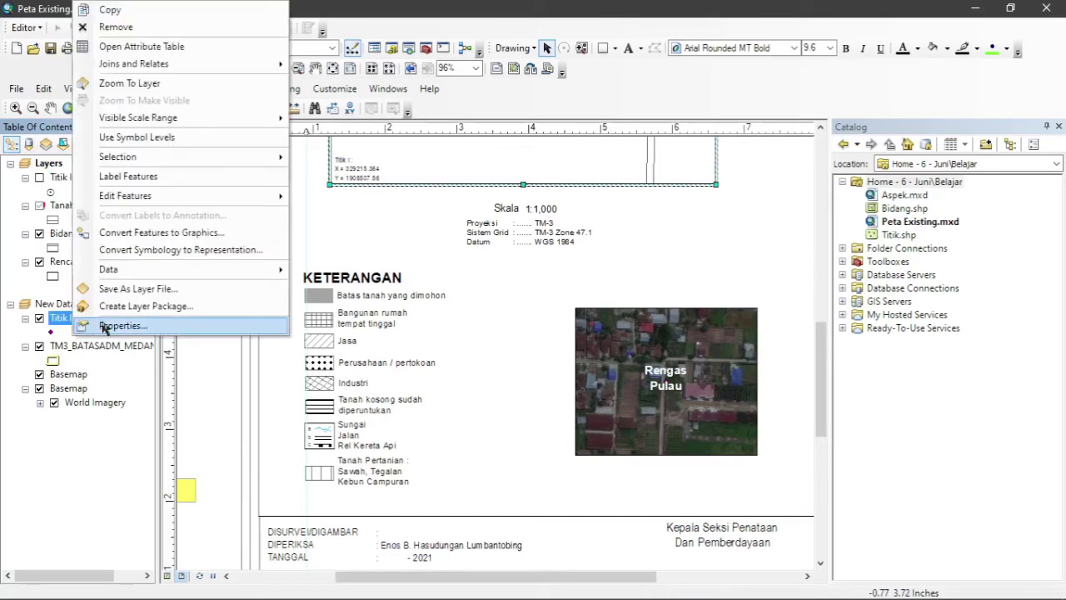
left_click(104, 326)
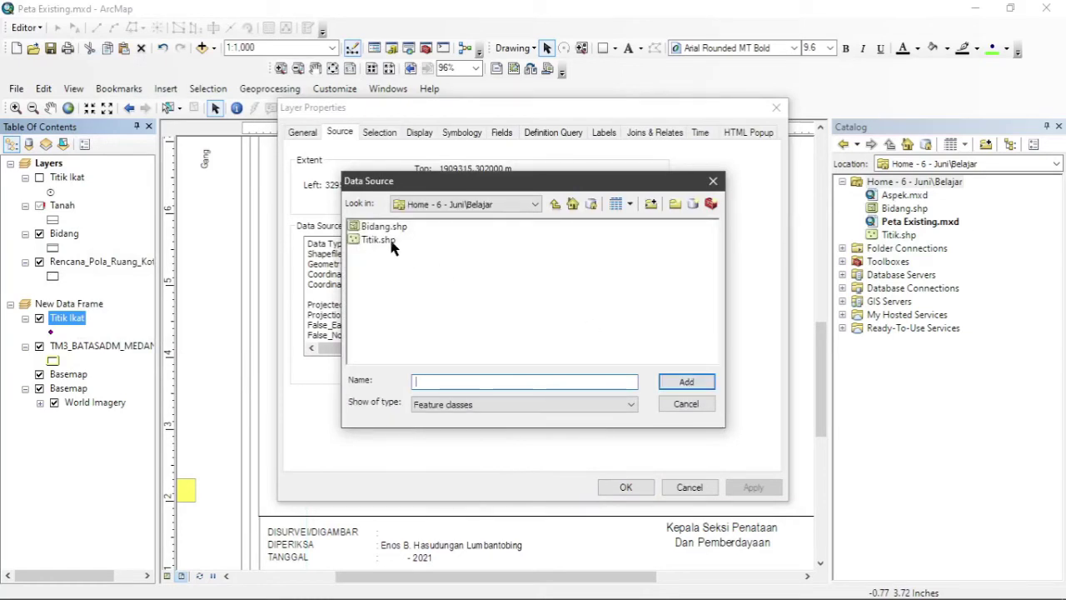
double_click(374, 241)
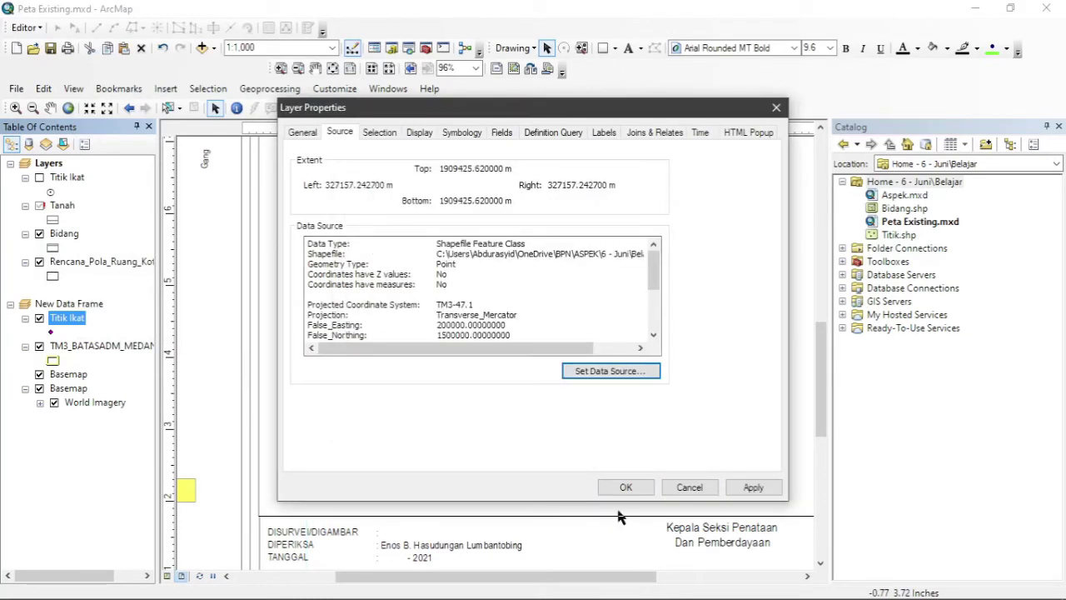
left_click(632, 488)
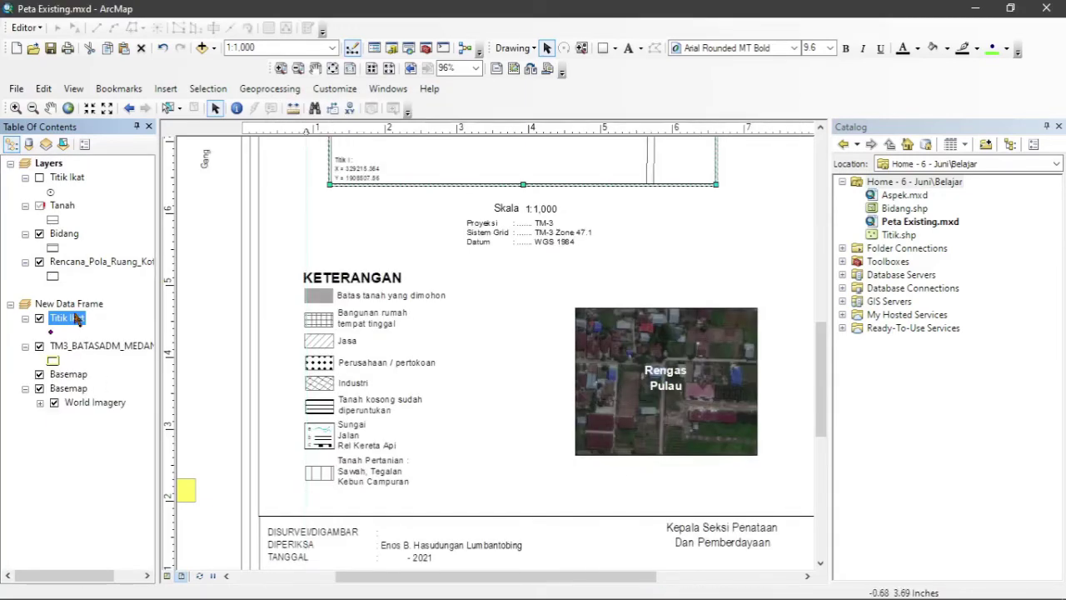
right_click(77, 320)
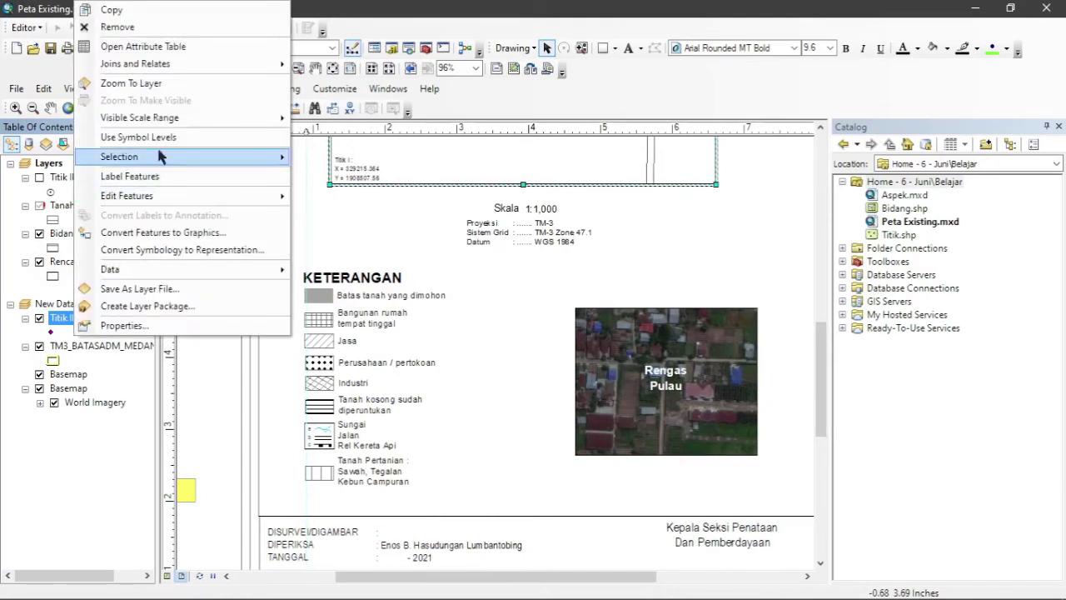
left_click(165, 87)
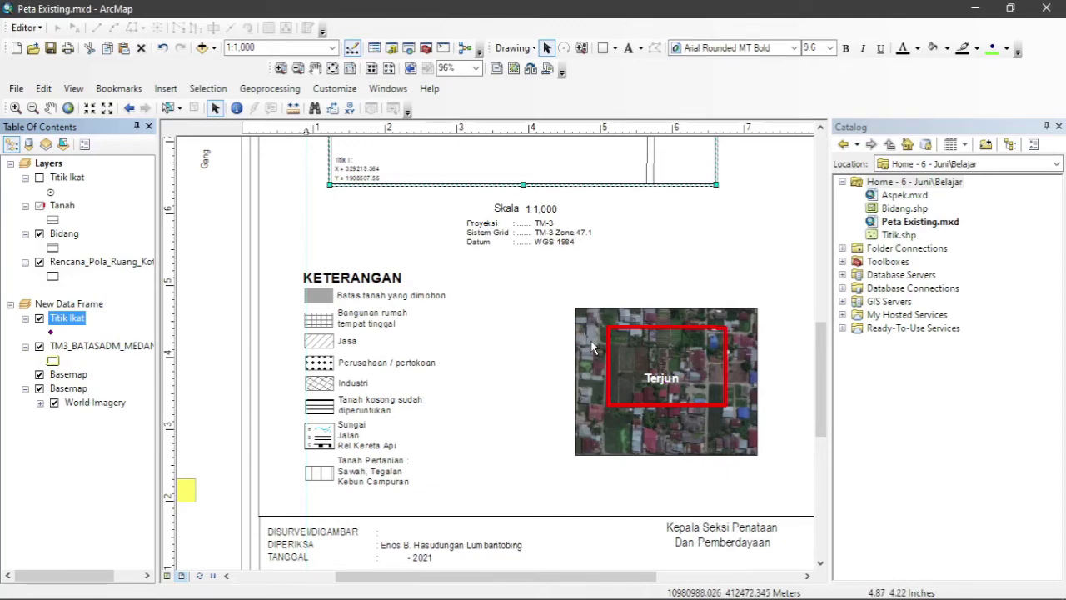
Set the inset map frame's scale to 1:10,000.
left_click(591, 347)
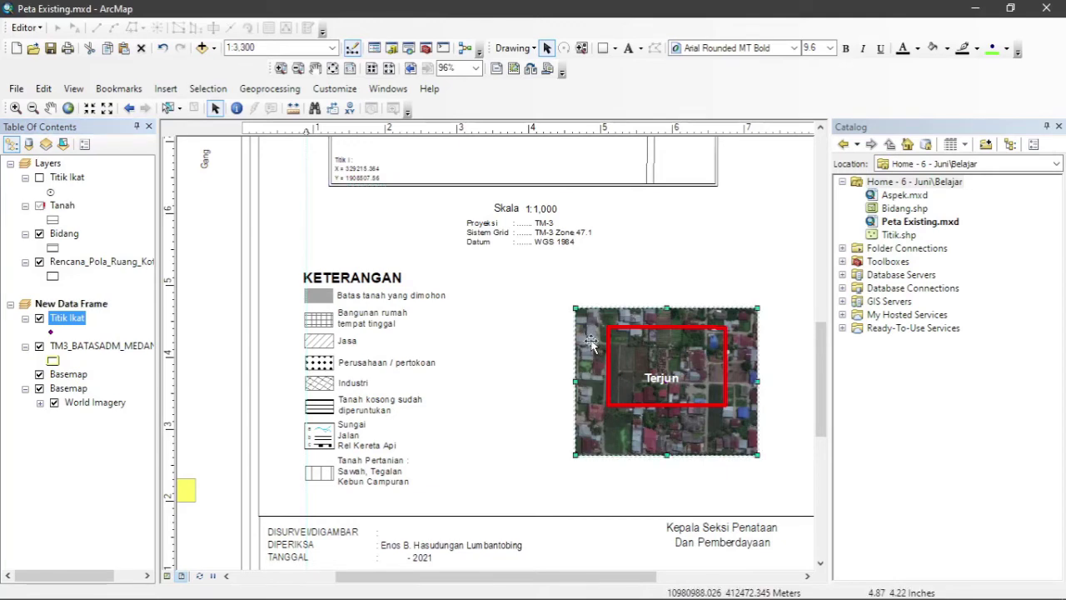
left_click(332, 48)
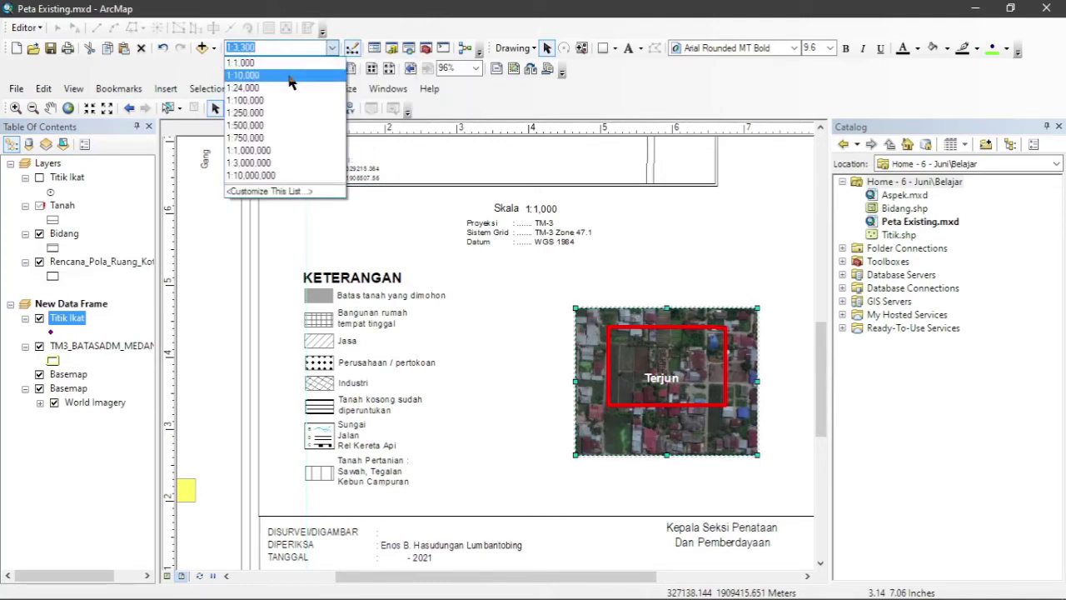
left_click(255, 76)
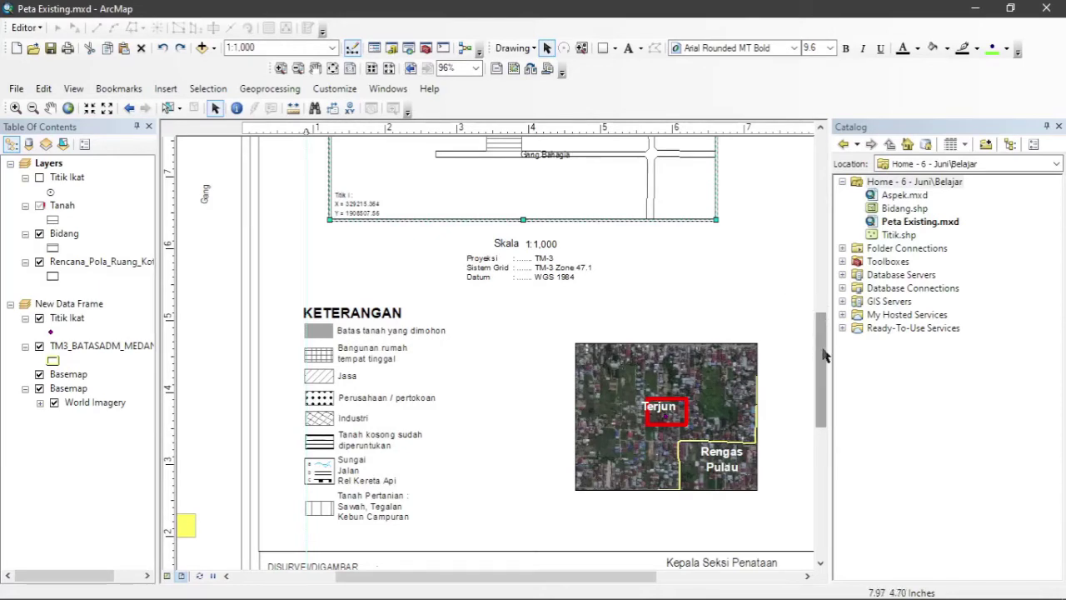
left_click_drag(823, 356, 831, 280)
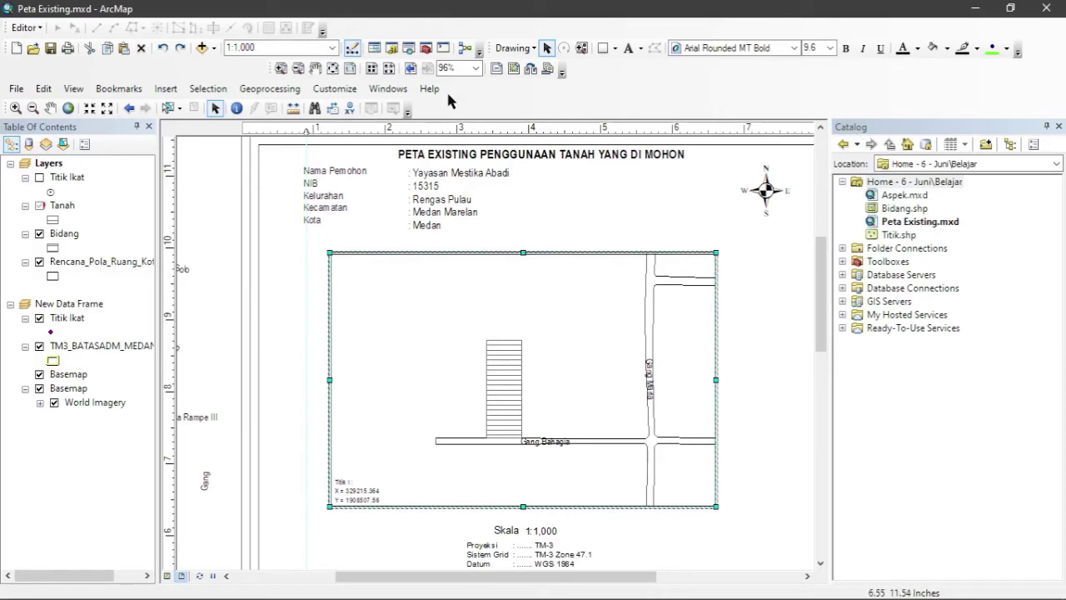
left_click(379, 90)
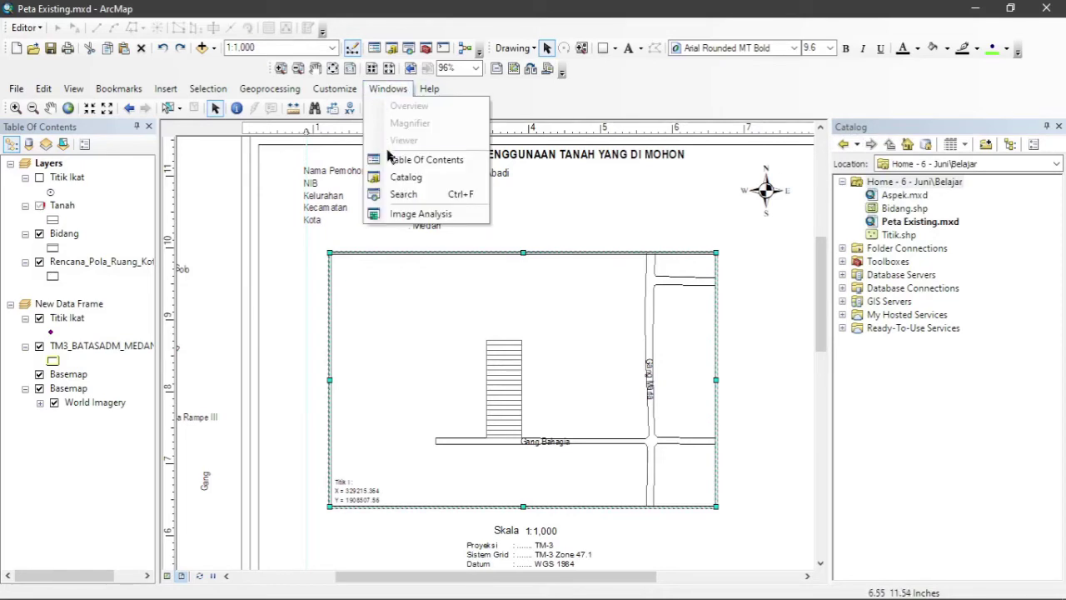
left_click(430, 182)
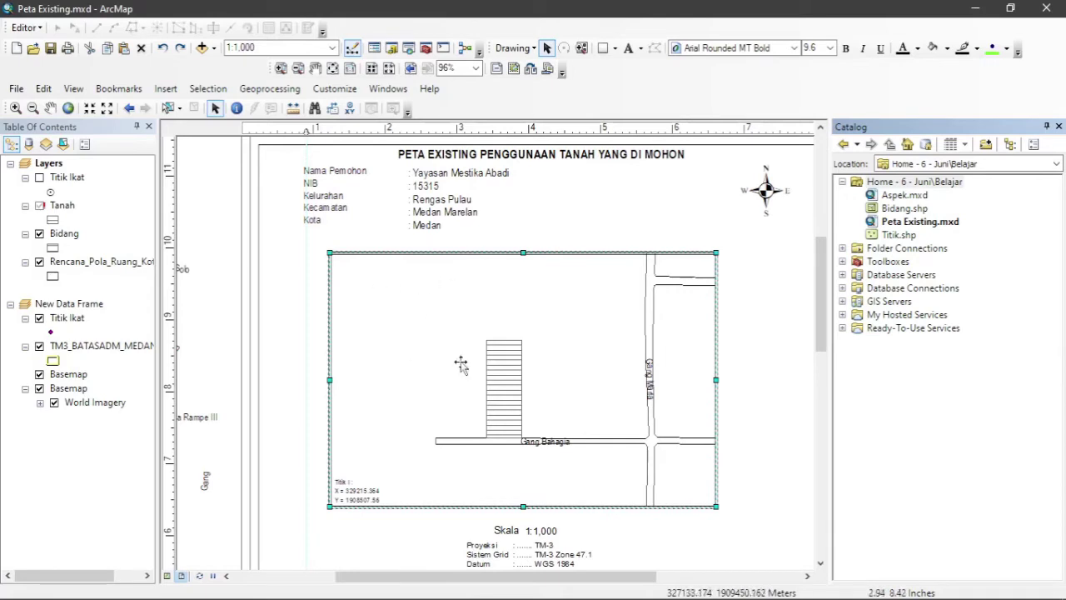
double_click(381, 295)
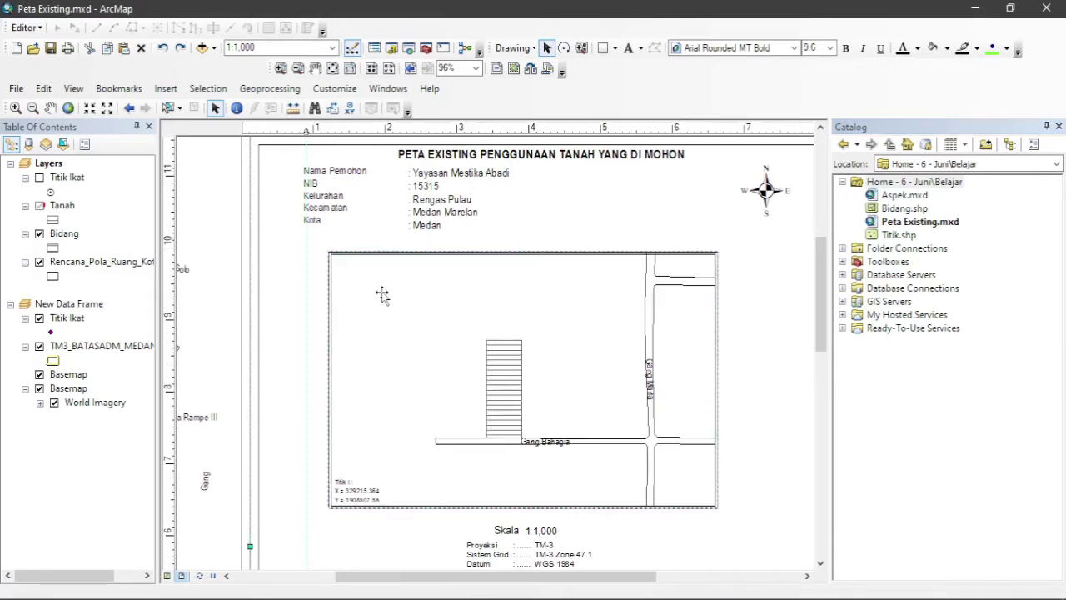
left_click(358, 302)
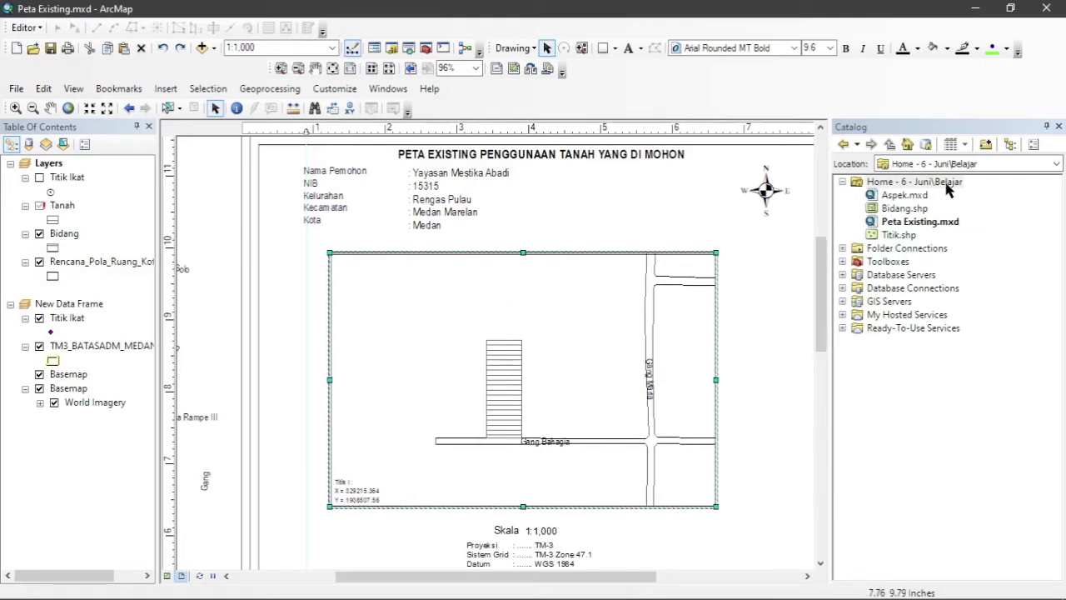
Start a new polygon shapefile named Bangunan in the Belajar folder.
right_click(948, 190)
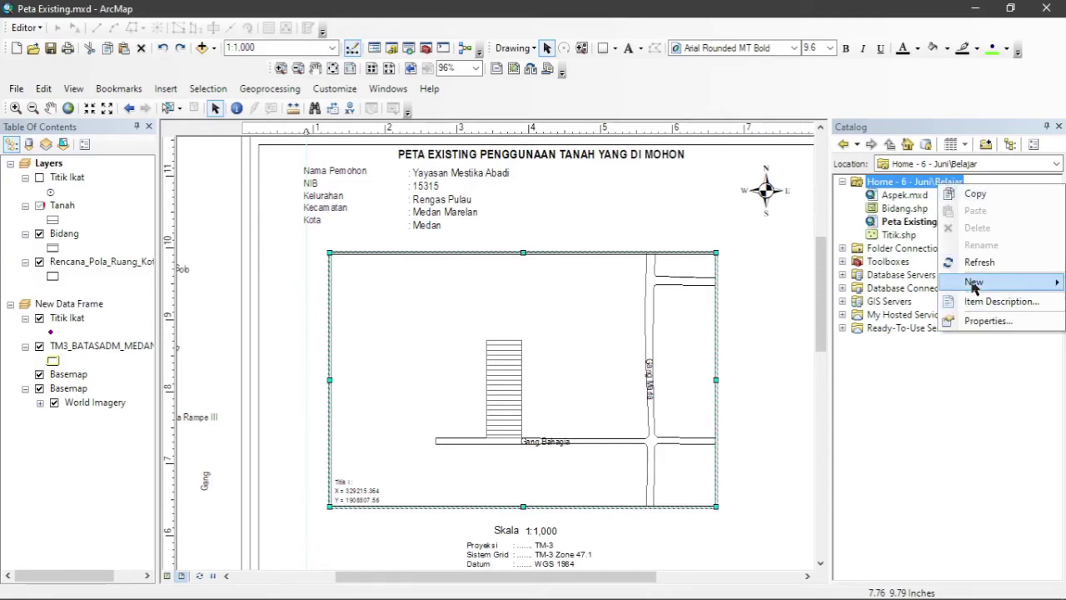
mouse_move(974, 285)
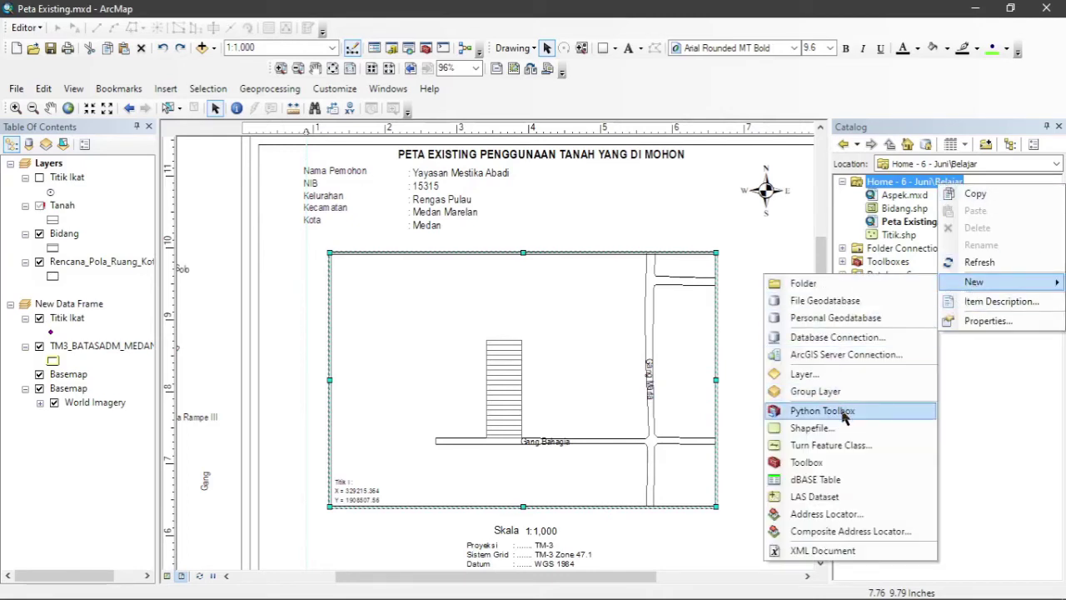
left_click(829, 429)
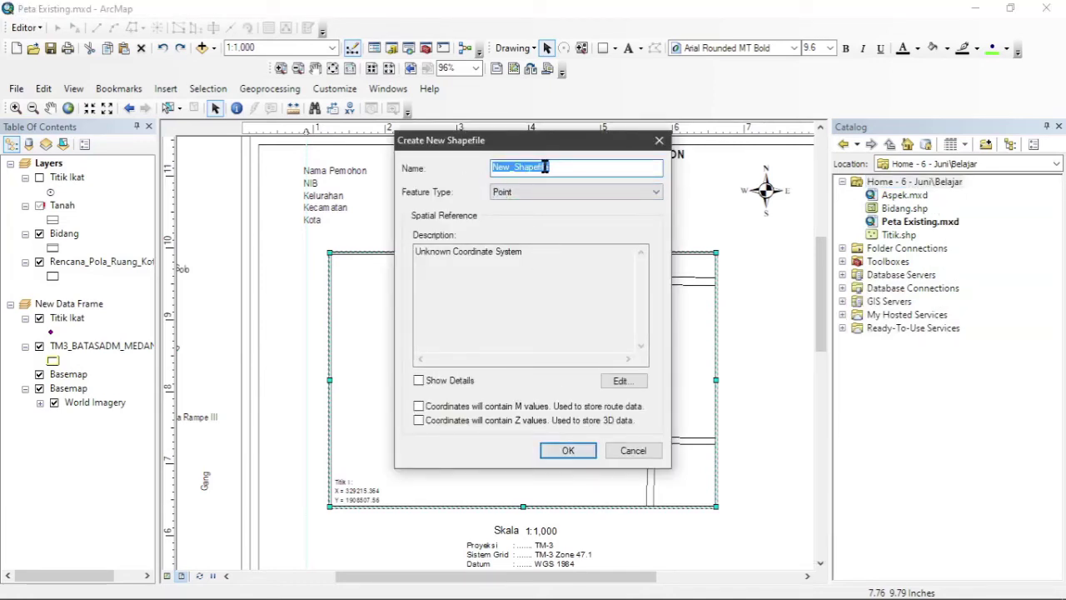
type("B")
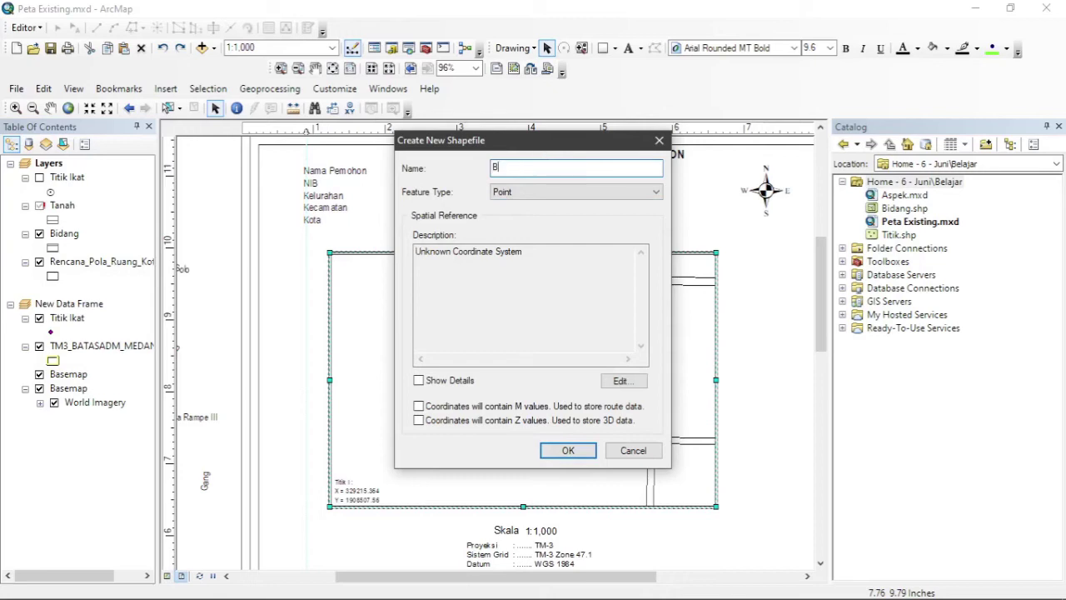
type("angunan")
left_click(535, 198)
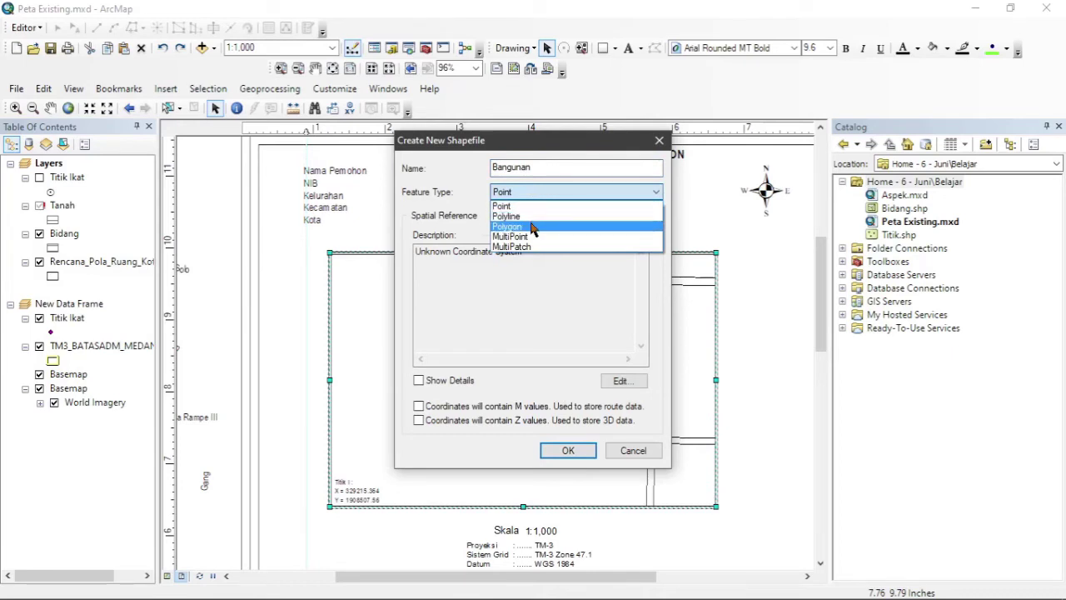
left_click(533, 227)
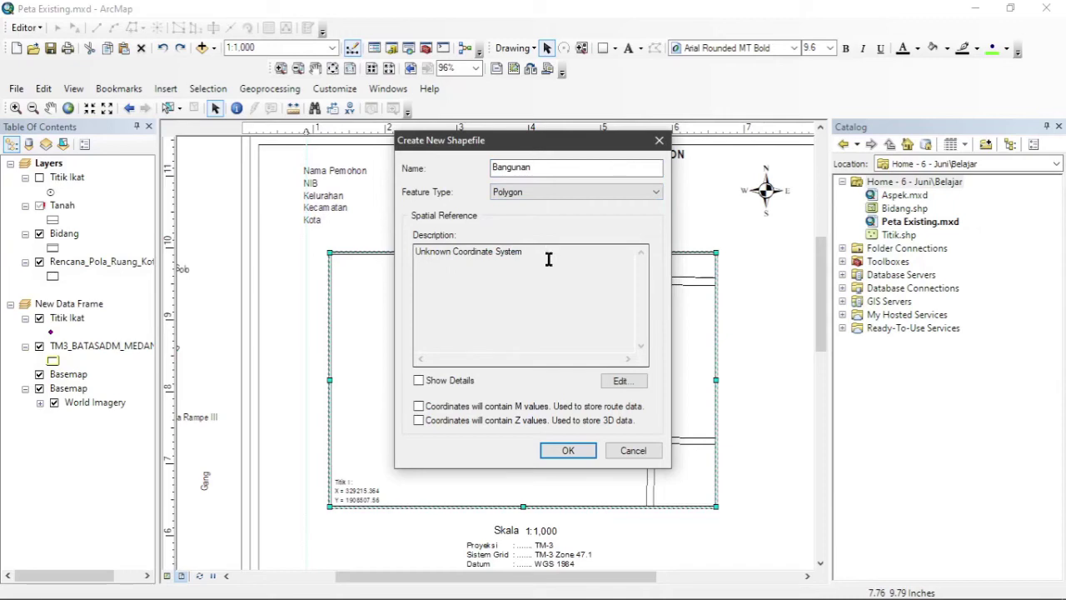
Assign DGN 1995 Indonesia TM-3 Zone 47.1 and create the Bangunan shapefile.
left_click(618, 382)
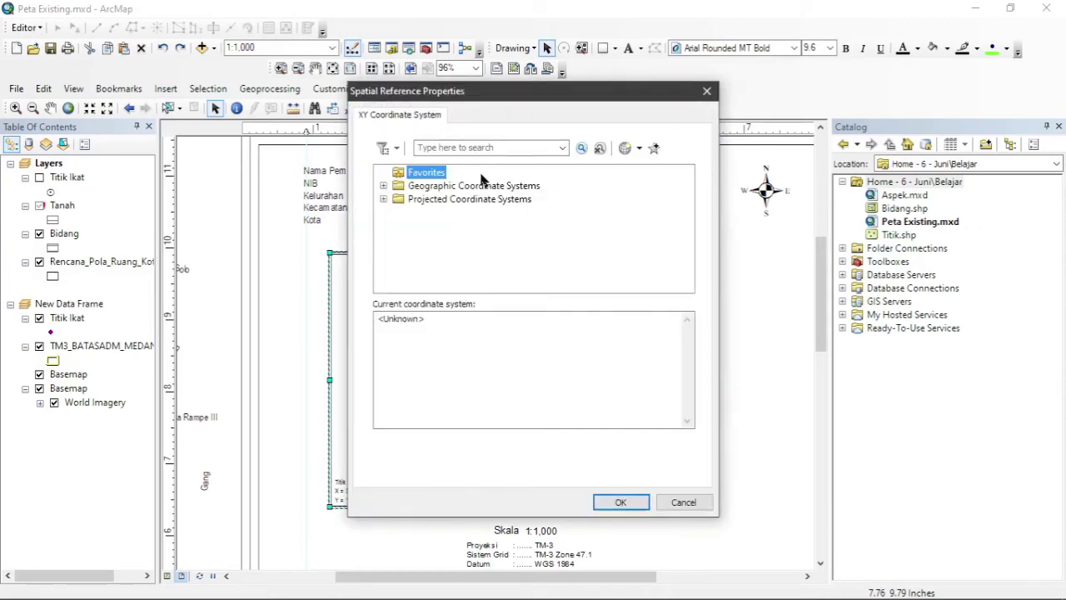
left_click(459, 147)
type("tm-3")
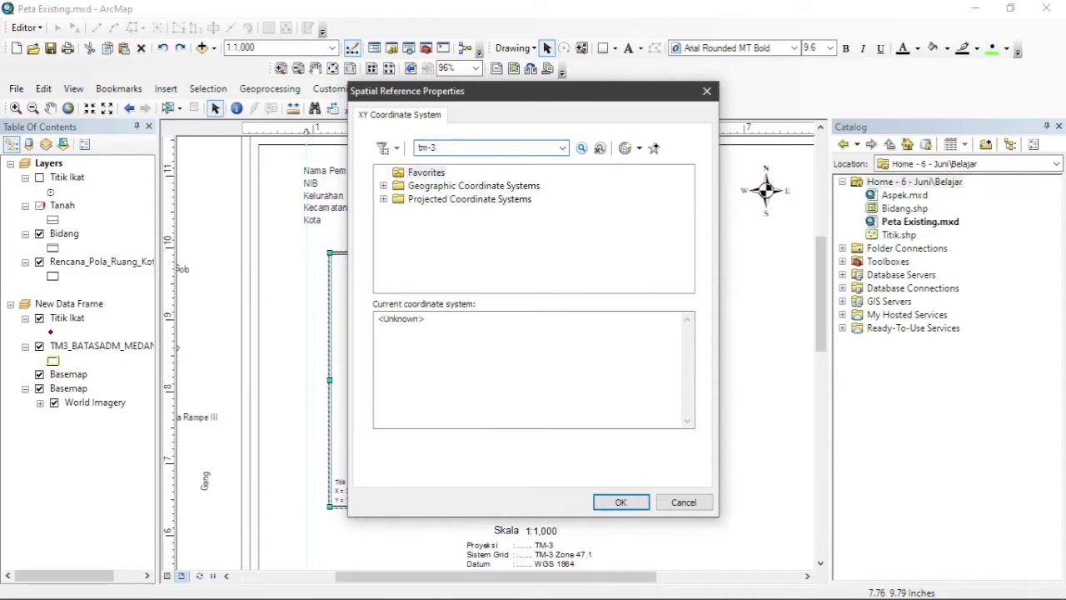
key("Return")
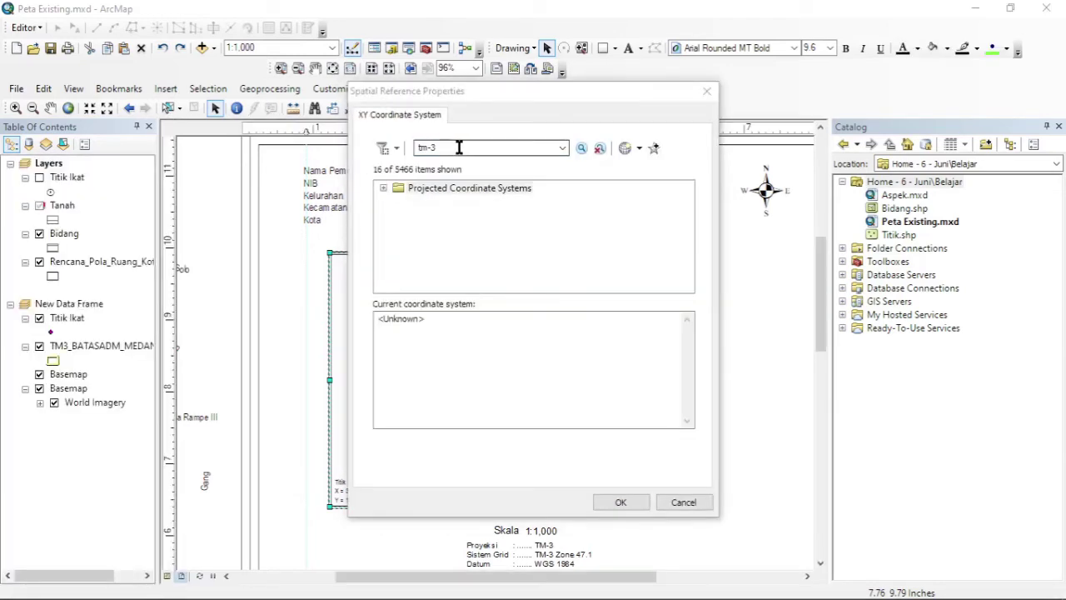
left_click(384, 189)
left_click(398, 201)
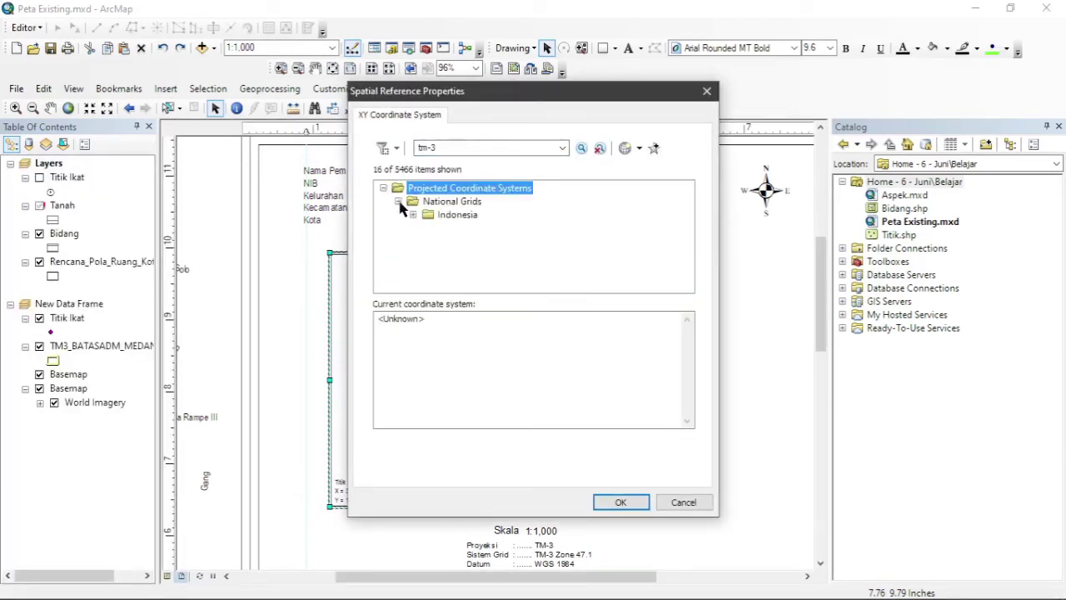
left_click(412, 214)
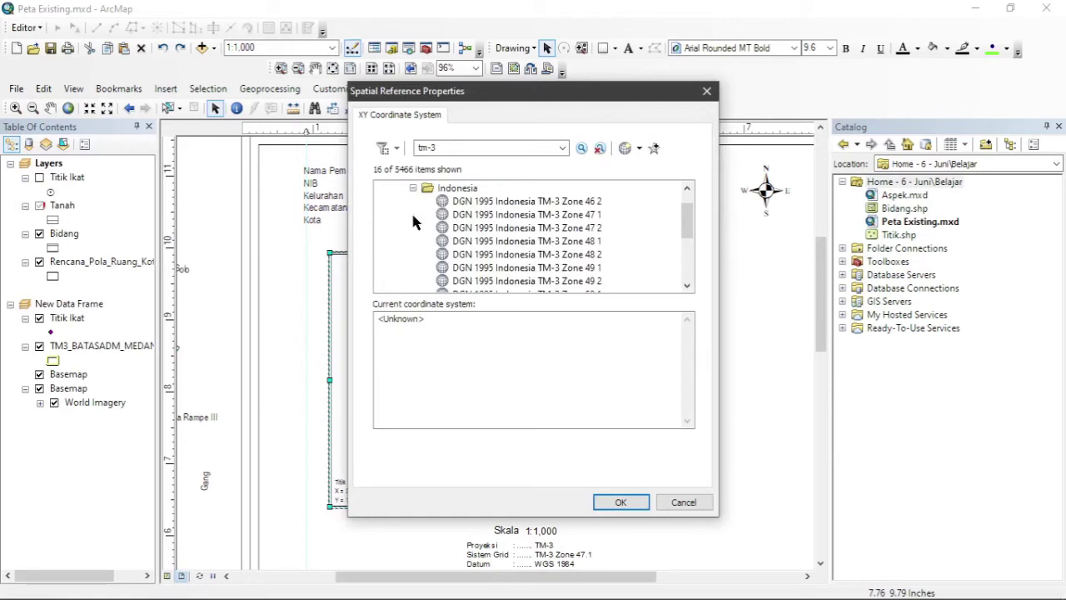
left_click(569, 216)
left_click(621, 502)
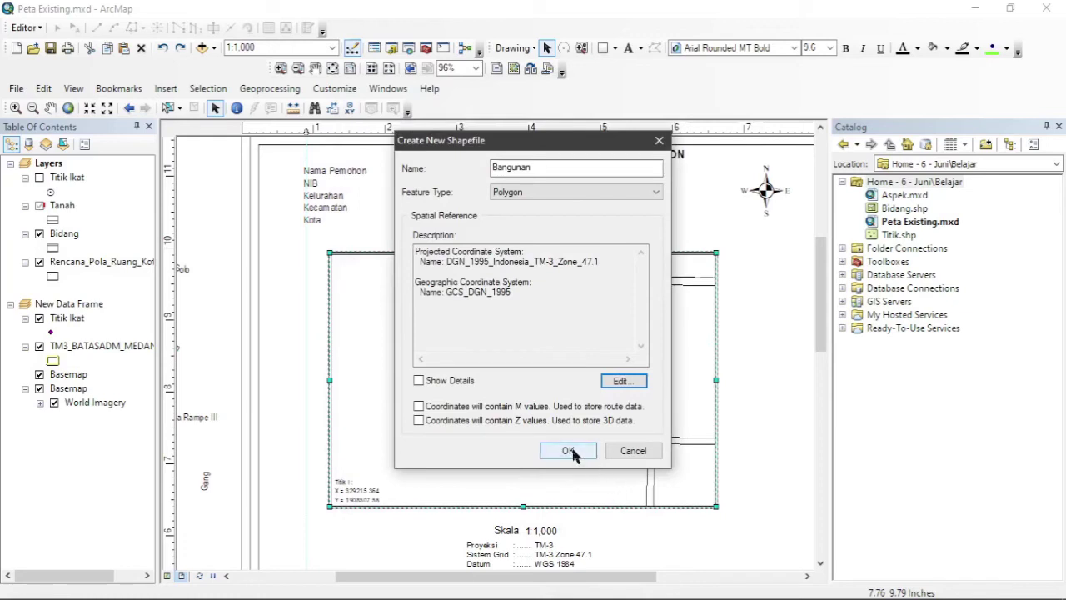
left_click(569, 451)
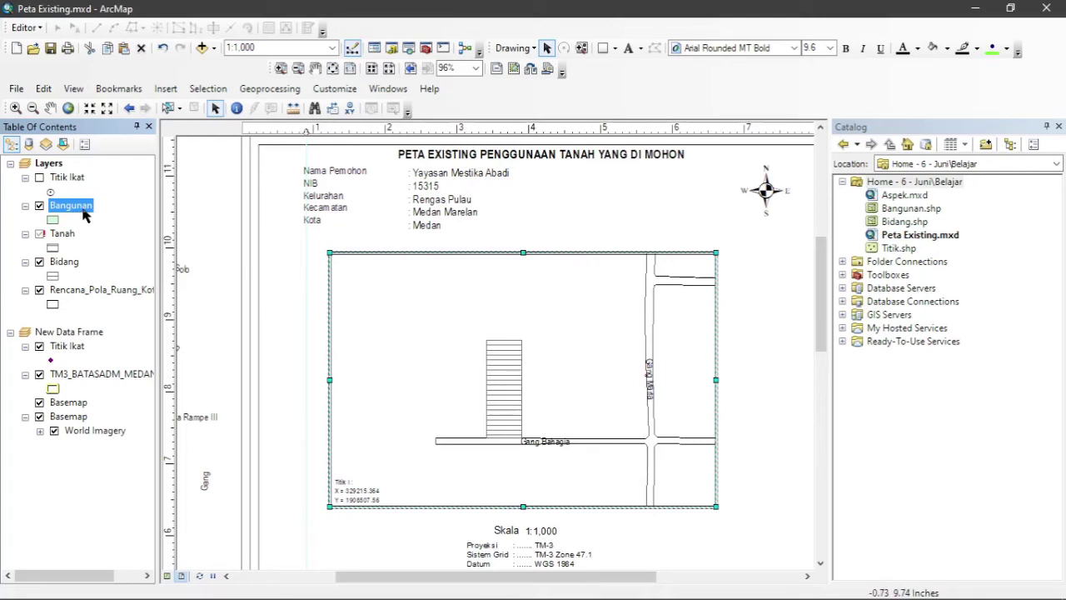
Start an edit session on Bangunan and select its polygon feature template.
right_click(85, 214)
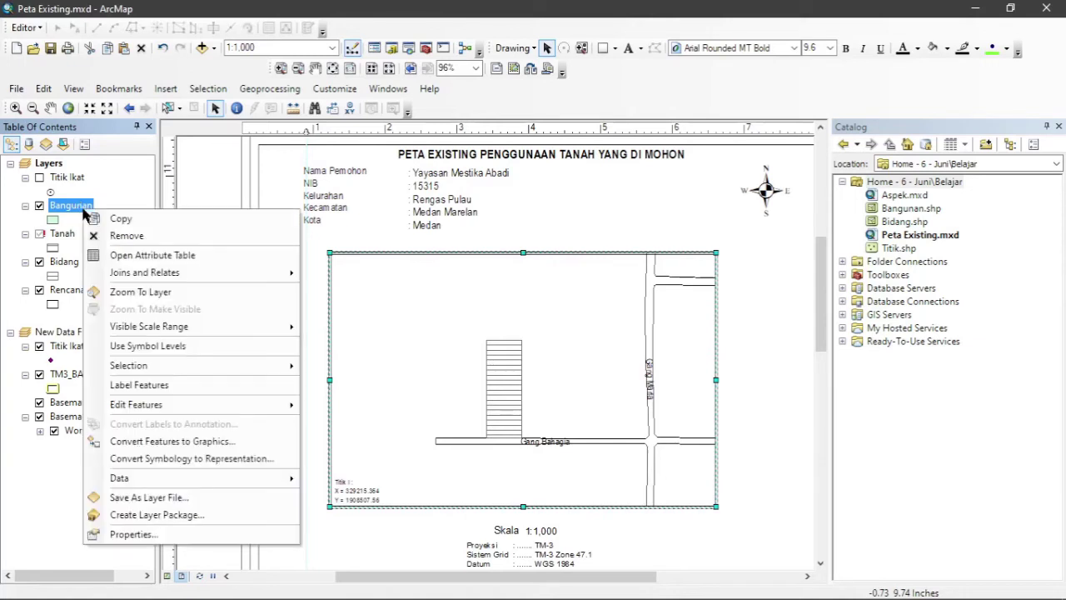
mouse_move(283, 408)
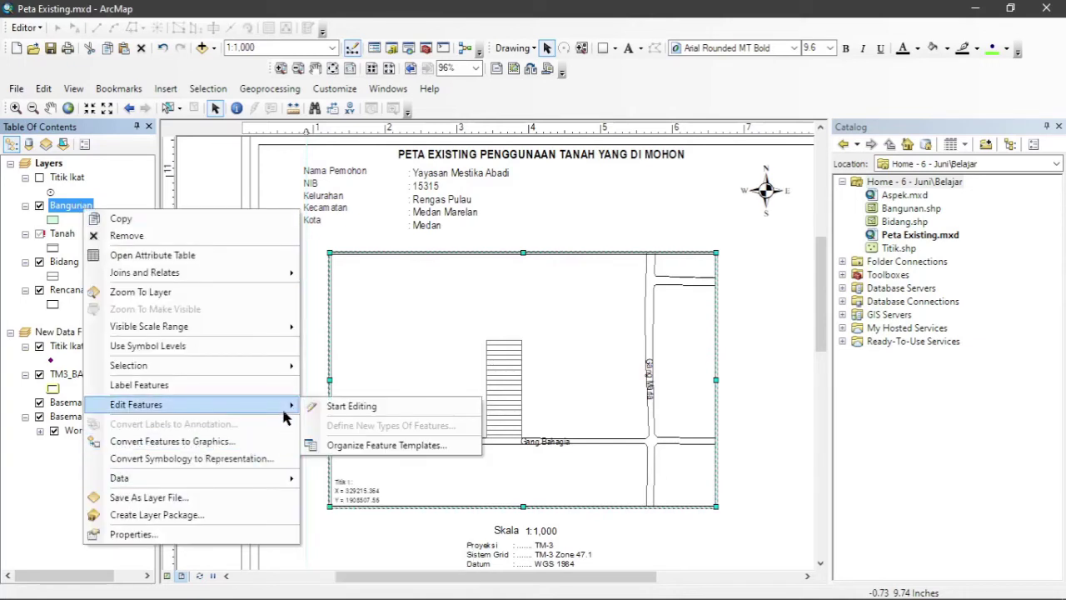
left_click(350, 407)
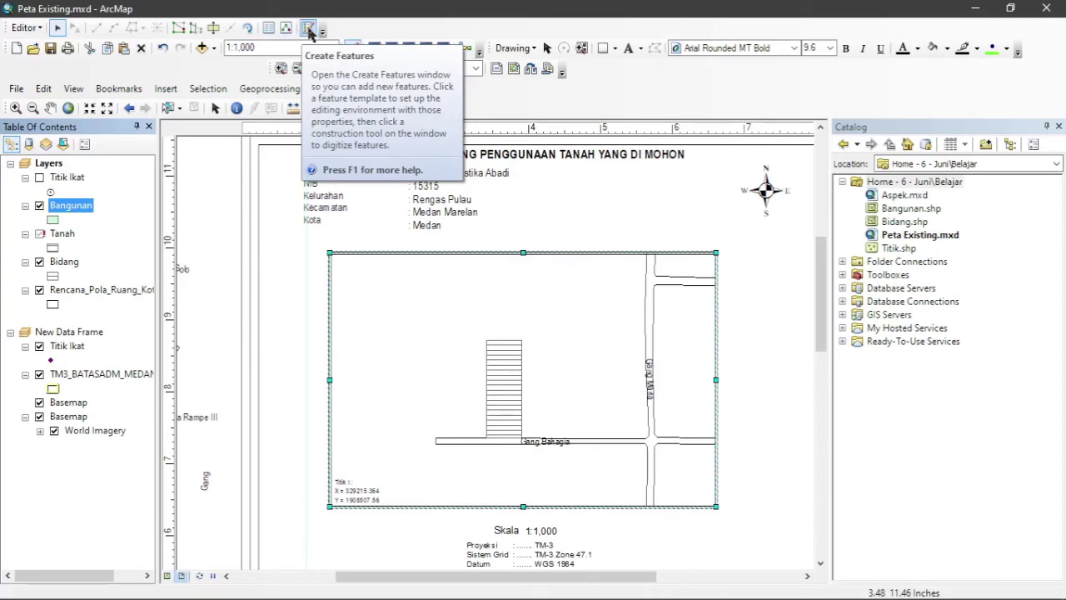
left_click(308, 31)
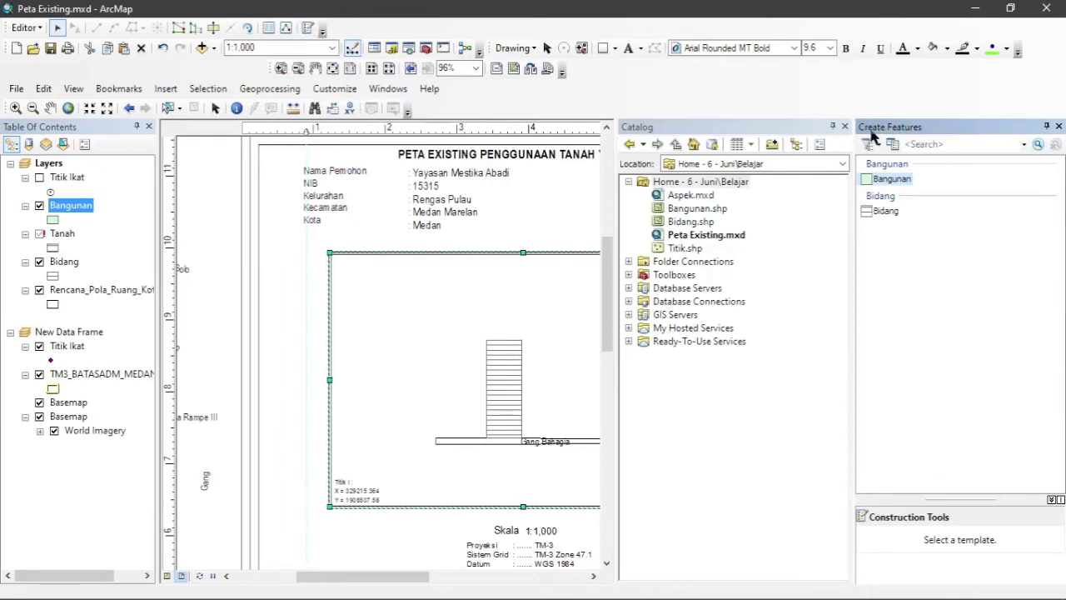
left_click(883, 182)
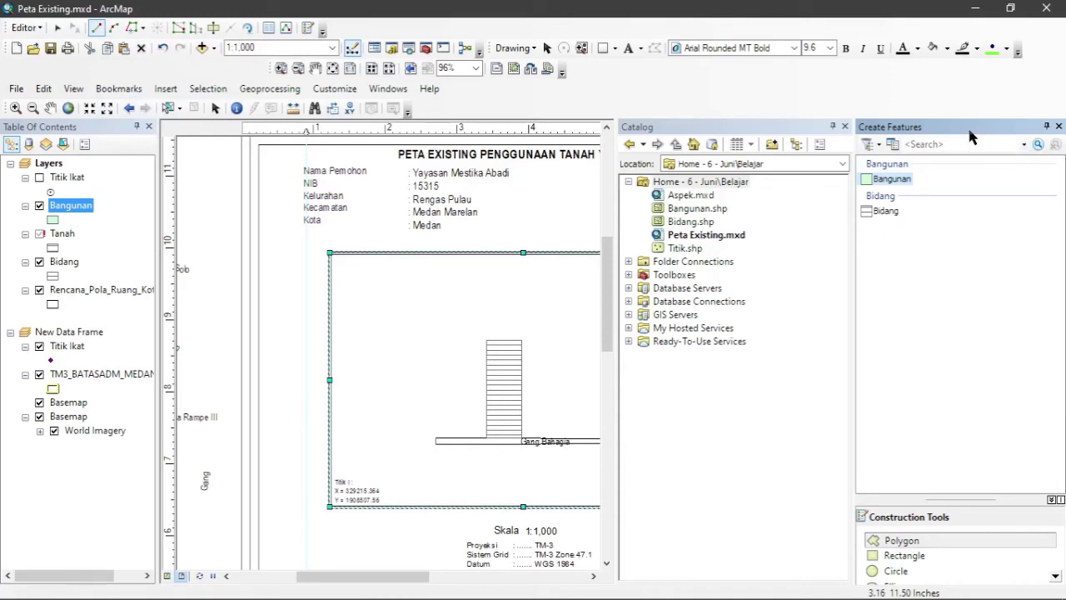
left_click(1059, 127)
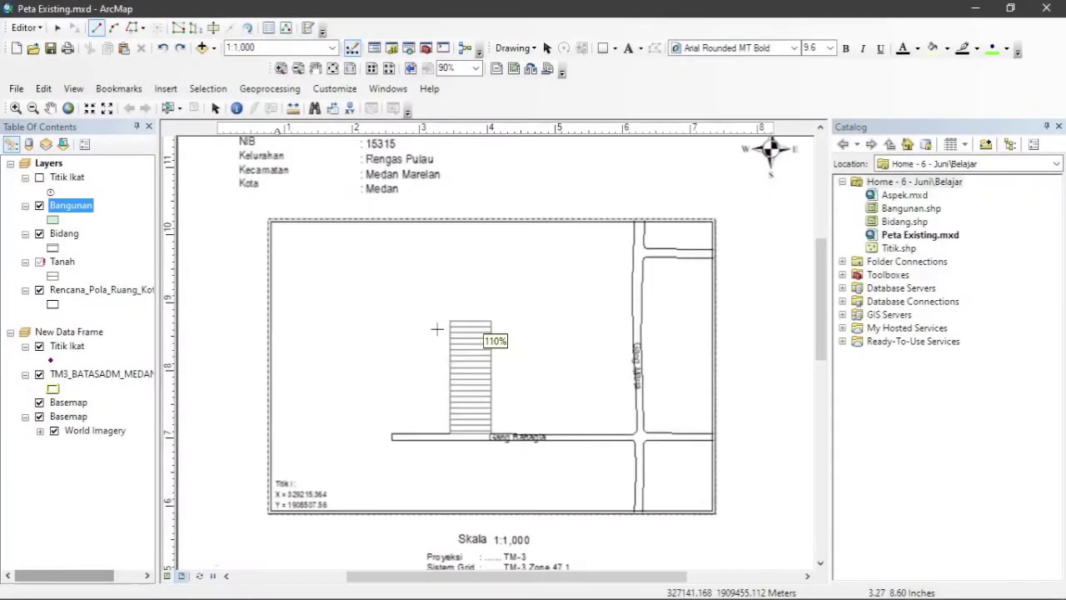
scroll(437, 329, "up", 4)
Trace the building's six corners, including the lower-right notch, as a polygon sketch.
left_click(459, 323)
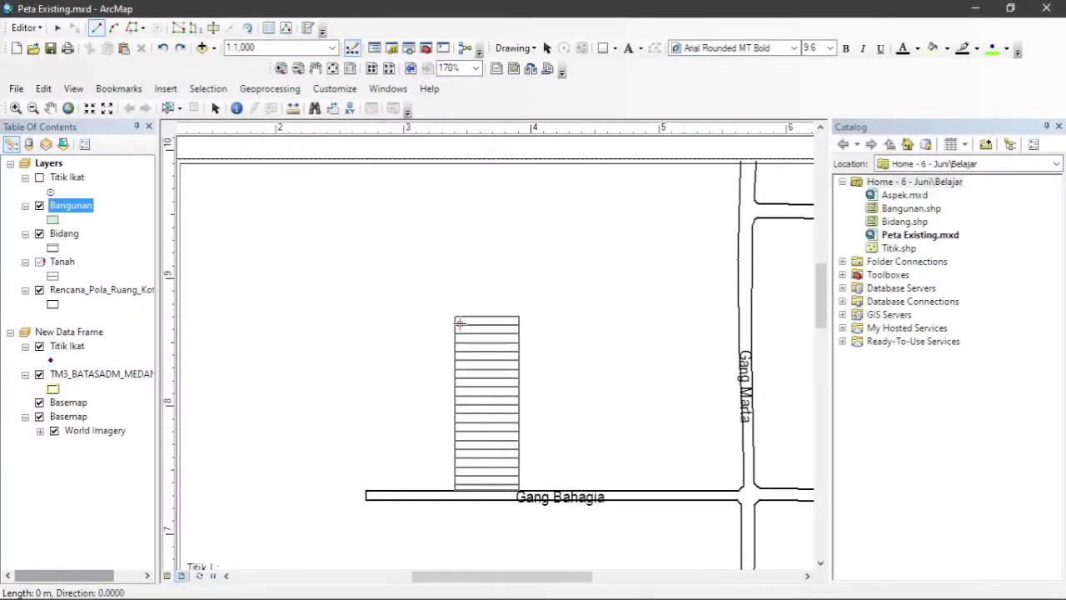
left_click(512, 324)
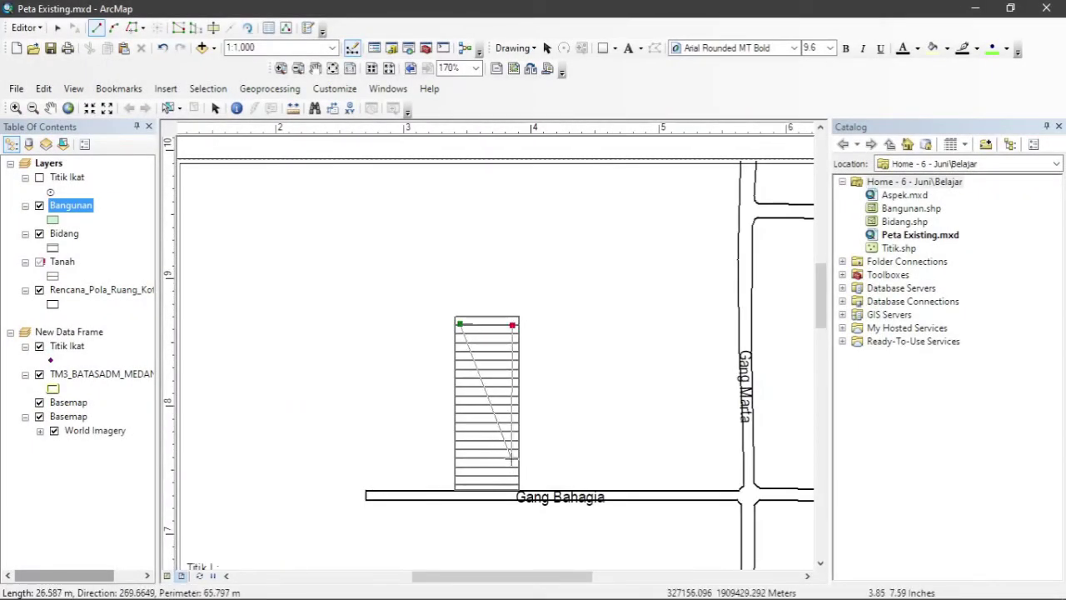
left_click(512, 457)
left_click(498, 457)
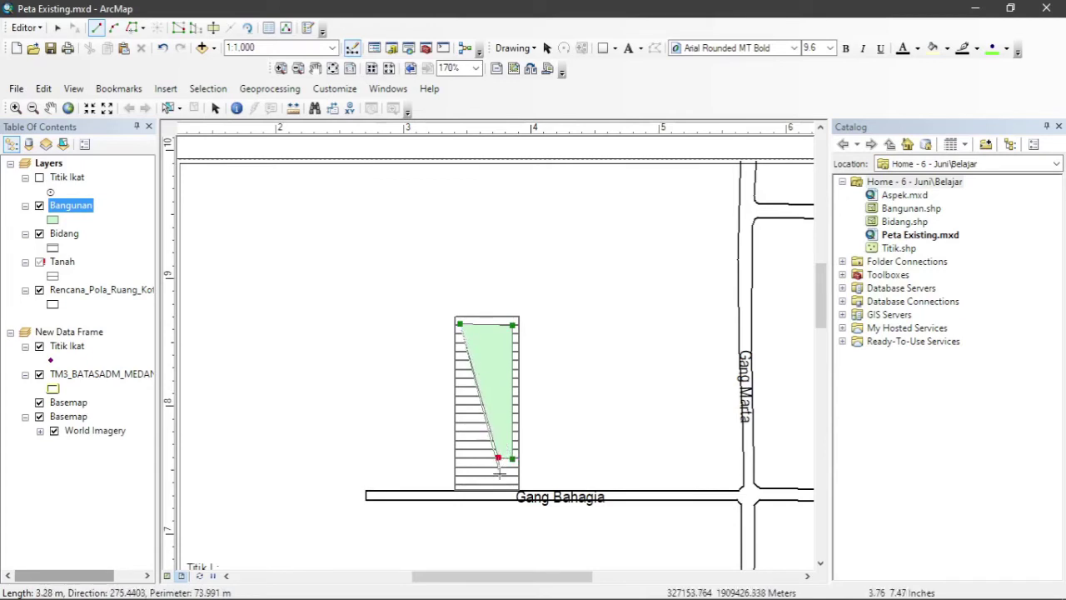
left_click(498, 473)
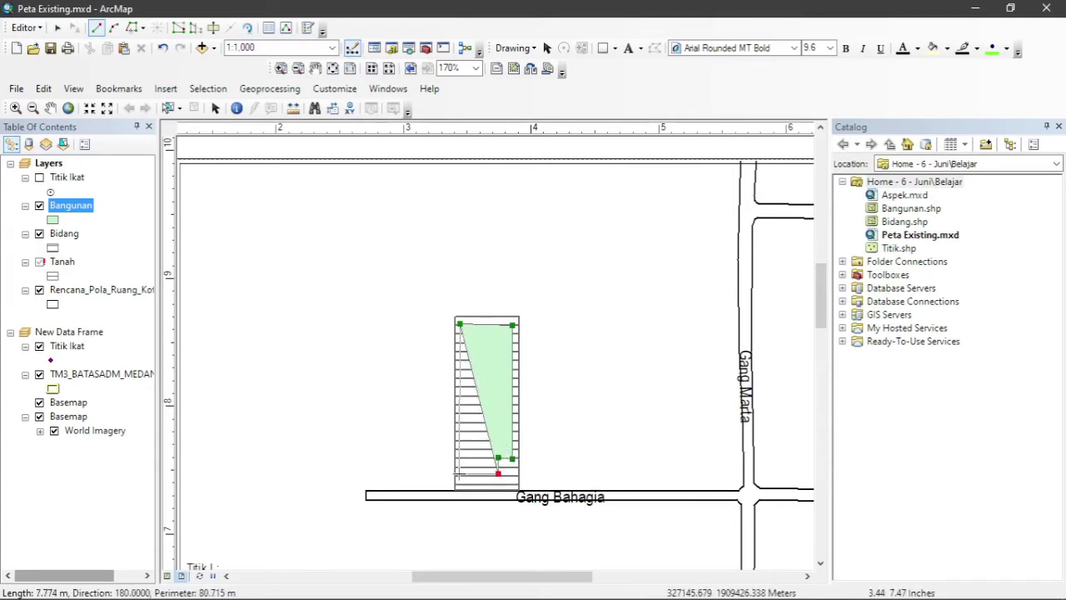
left_click(459, 473)
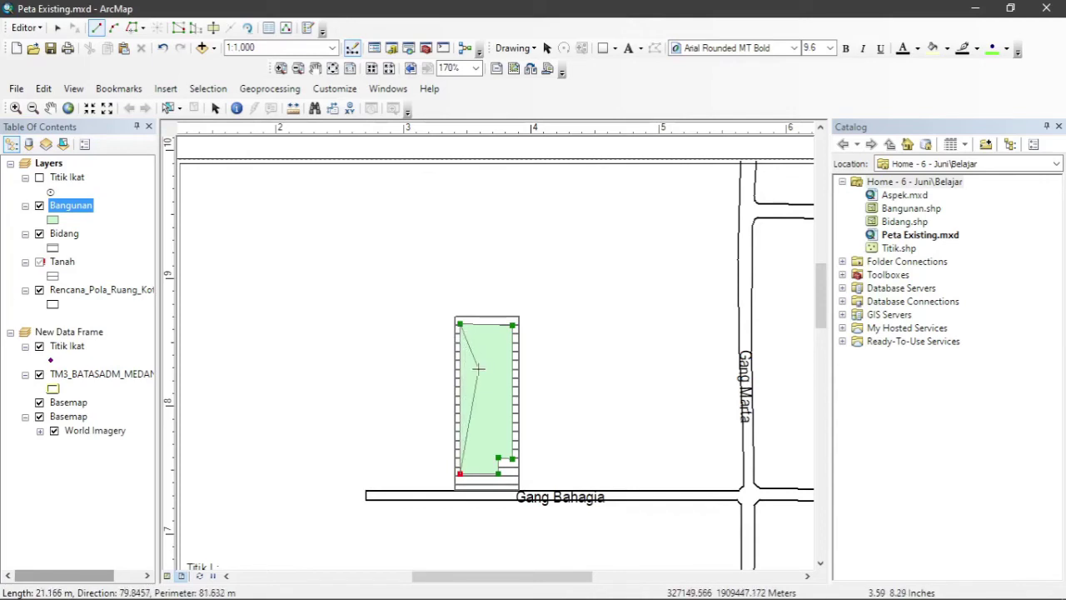
right_click(478, 381)
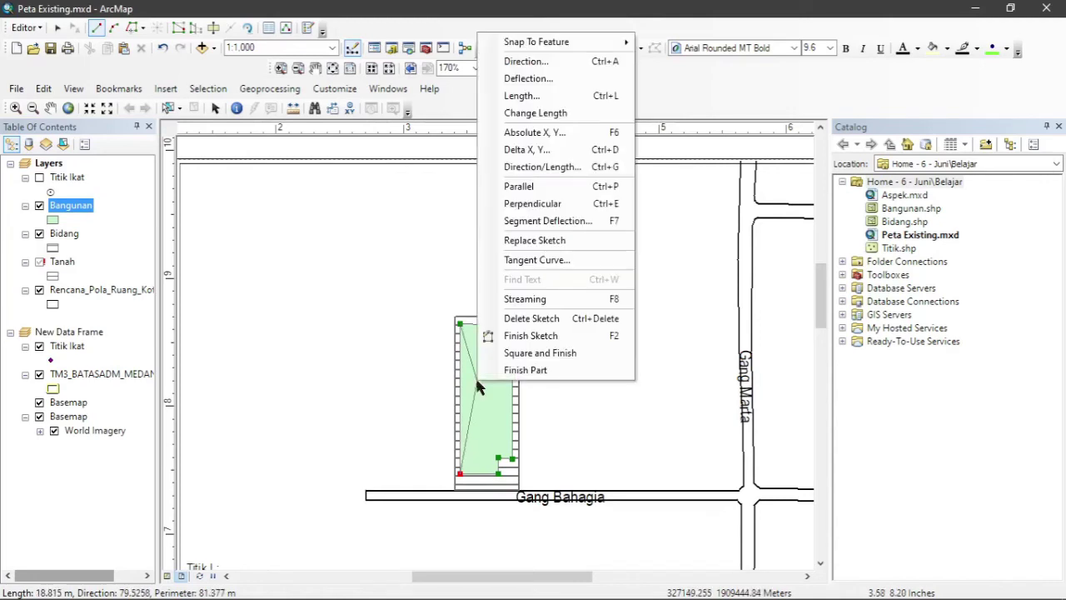
Complete the notched building outline as a Bangunan polygon with Finish Sketch.
left_click(546, 337)
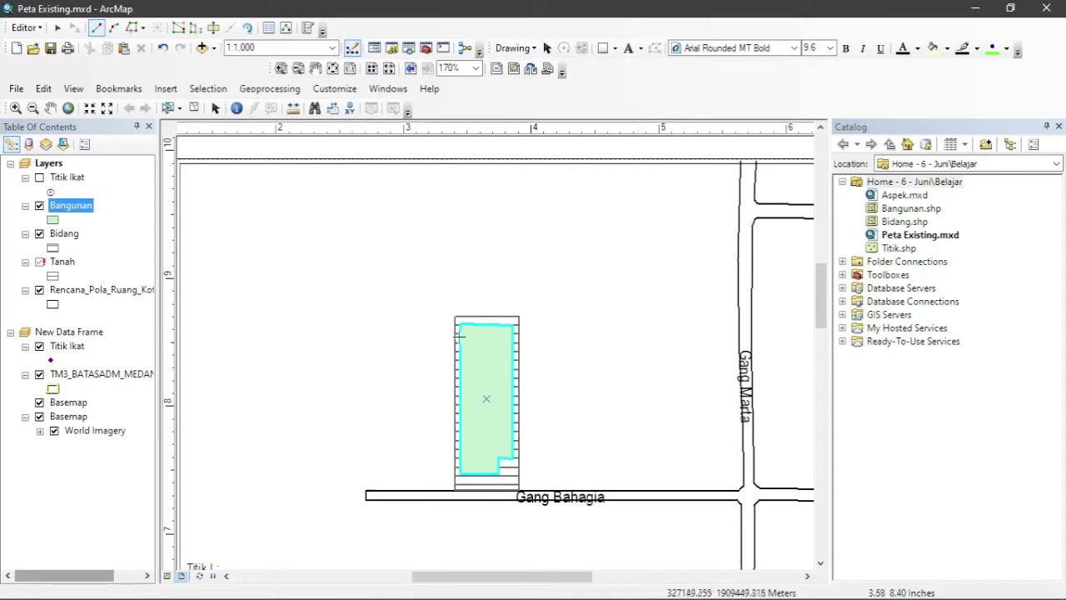
Stop the Bangunan edit session and save the new building polygon.
left_click(25, 28)
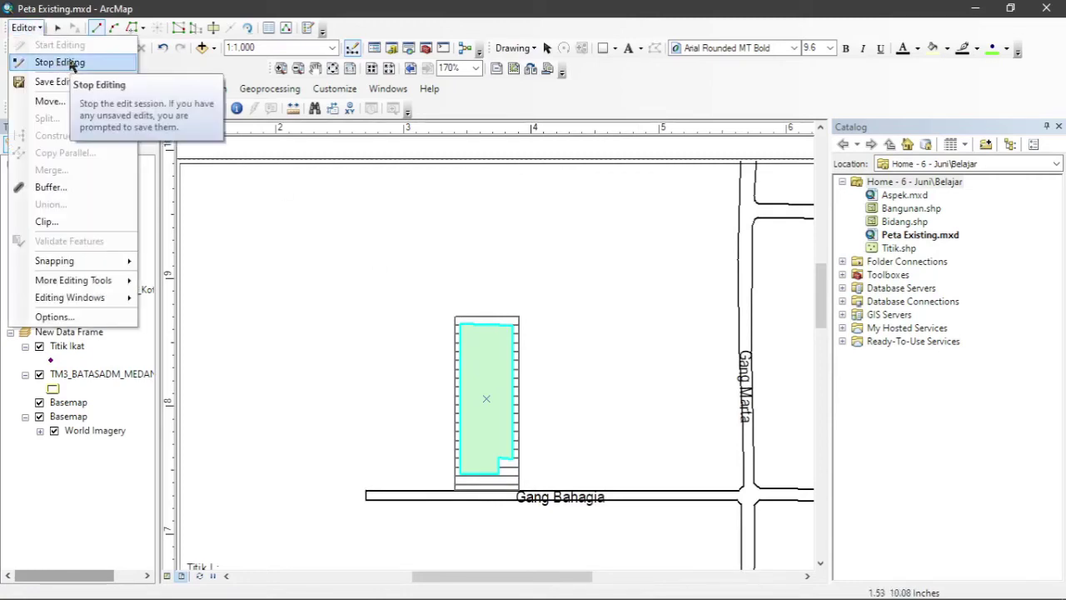
left_click(71, 63)
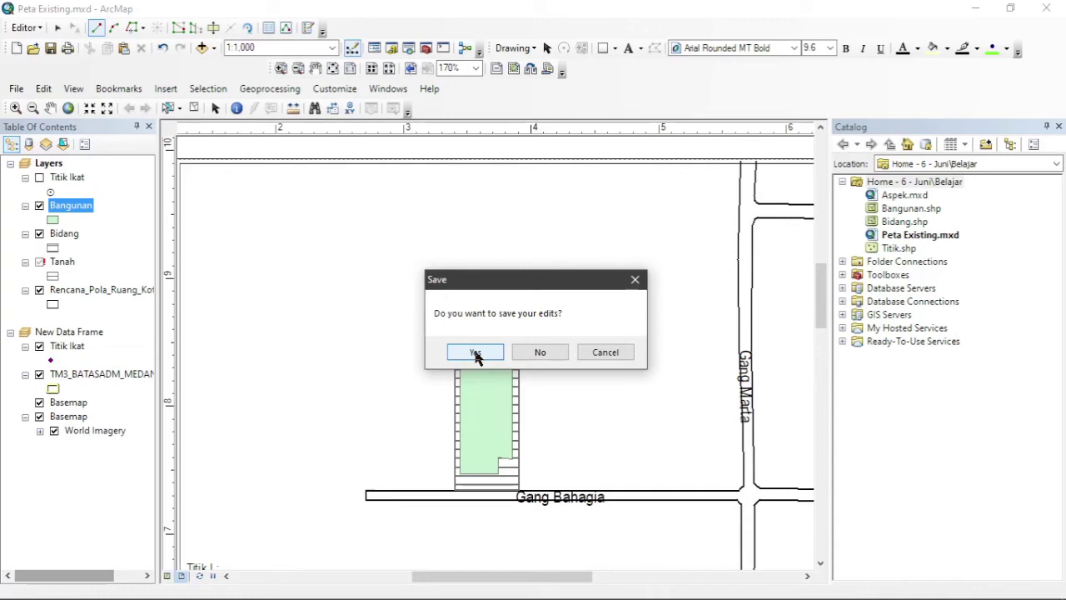
left_click(475, 353)
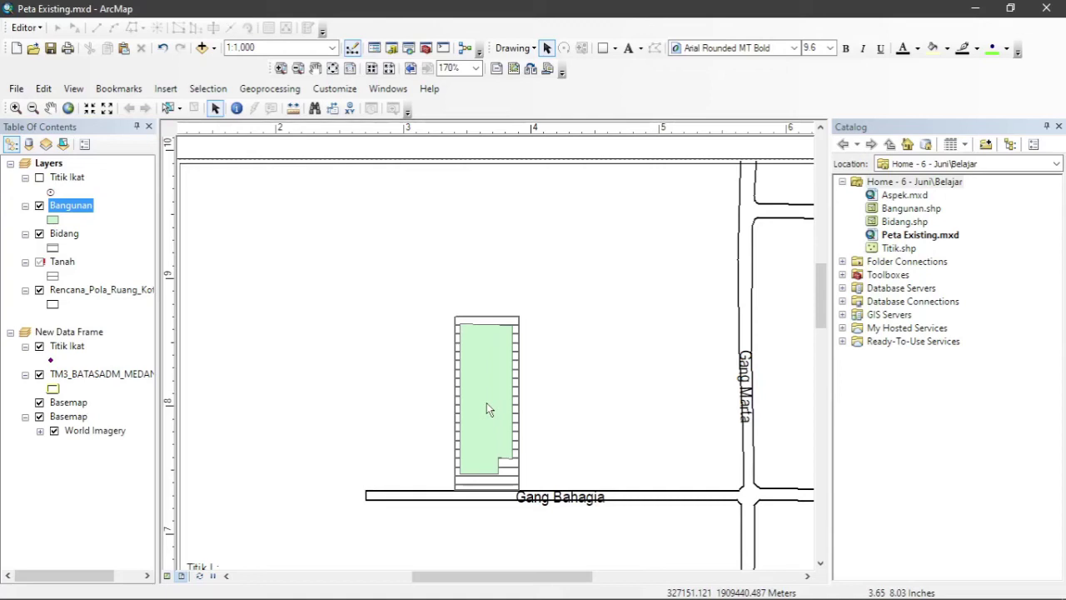
scroll(480, 404, "down", 2)
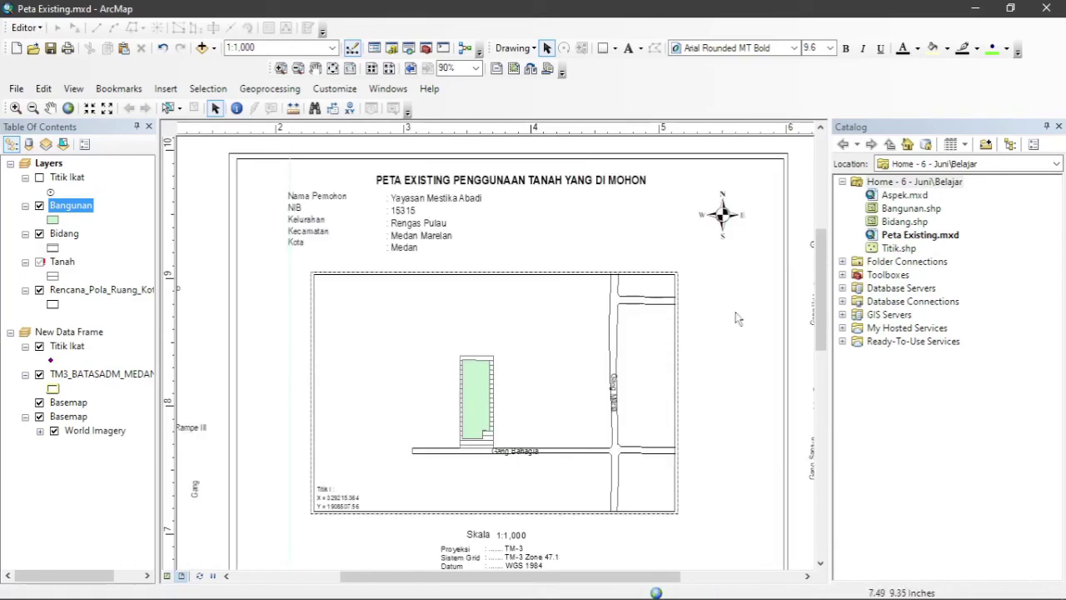
left_click_drag(821, 298, 823, 358)
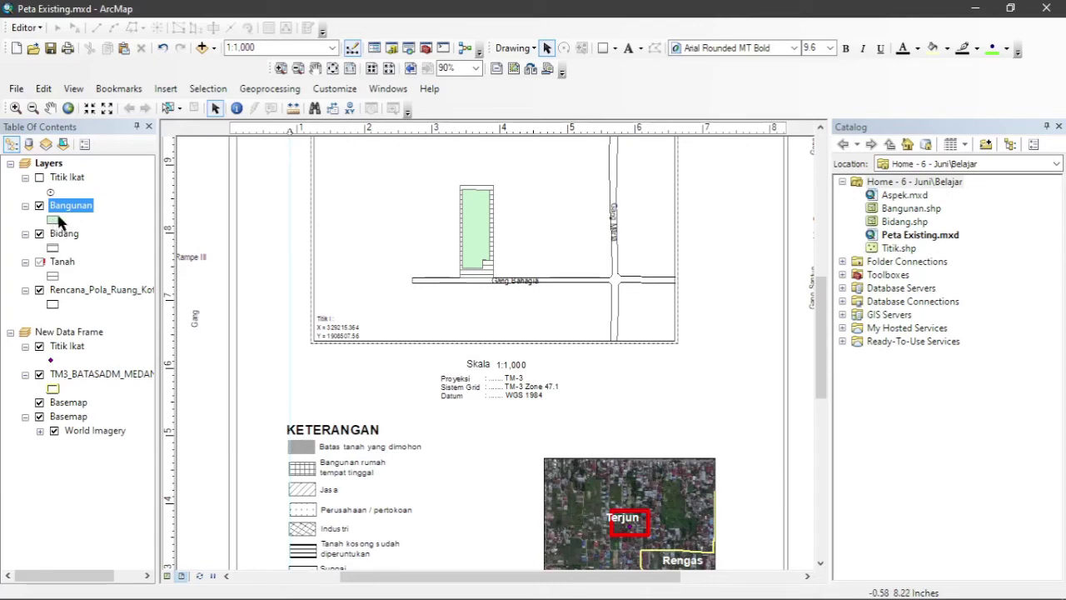
Open the Symbol Property Editor for the light-green Bangunan simple fill and show its fill Type list.
left_click(52, 220)
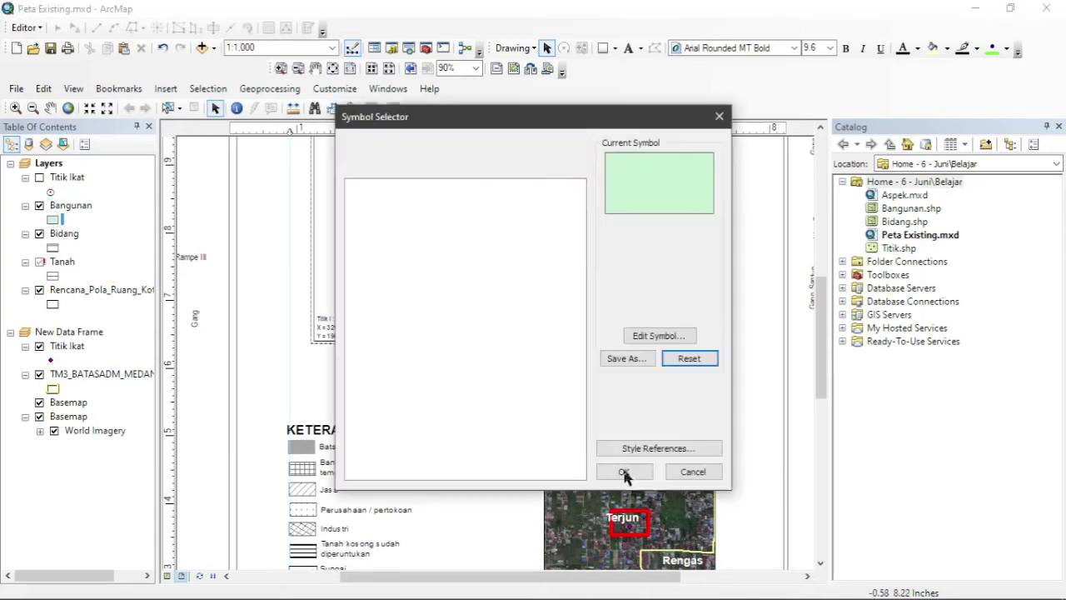
left_click(663, 337)
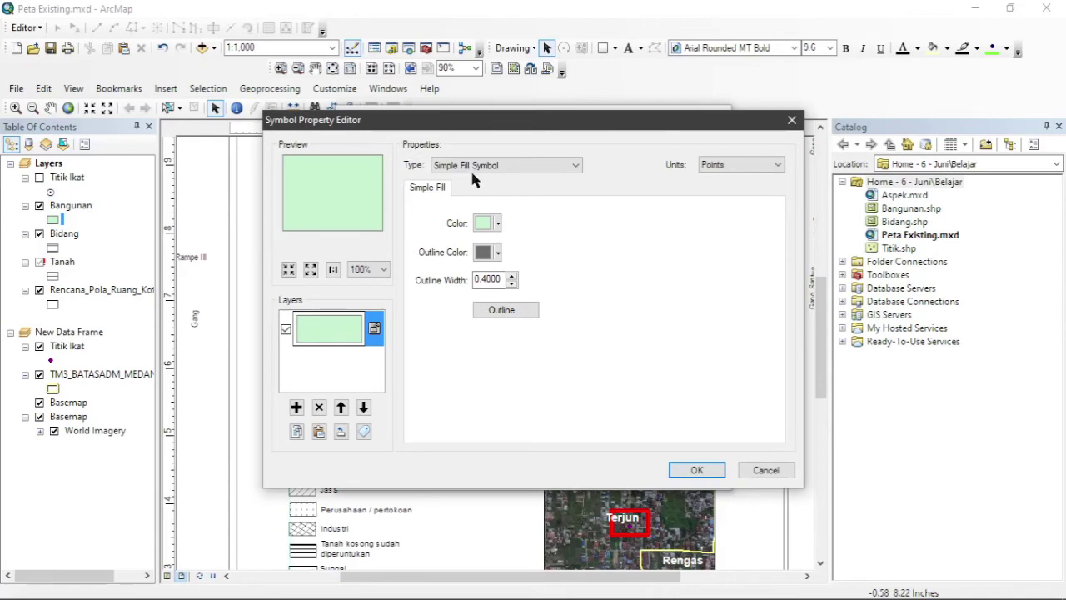
left_click(511, 166)
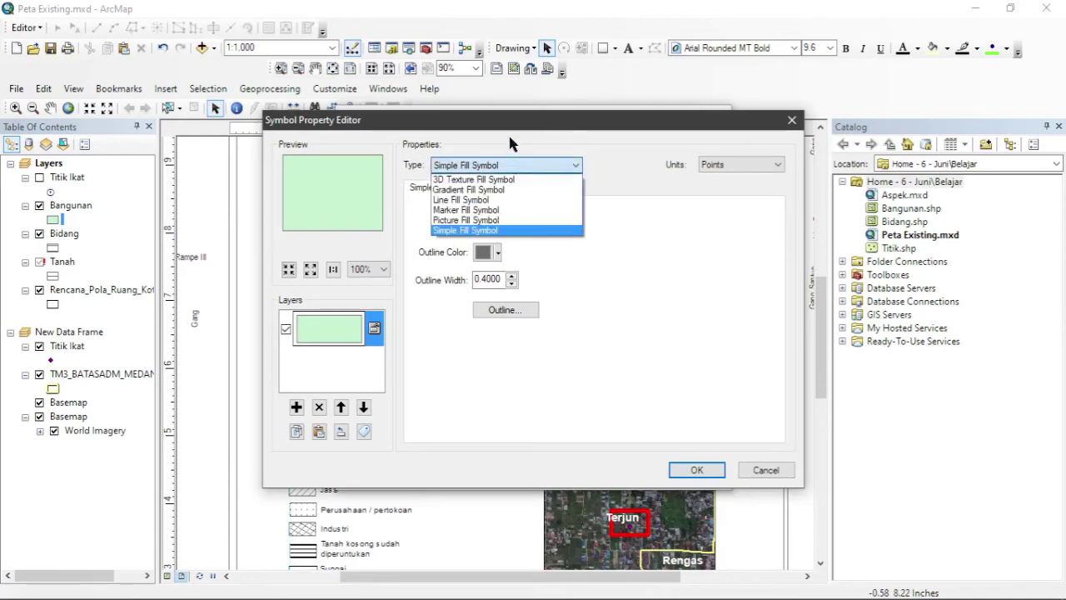
left_click(510, 125)
left_click_drag(557, 123, 668, 34)
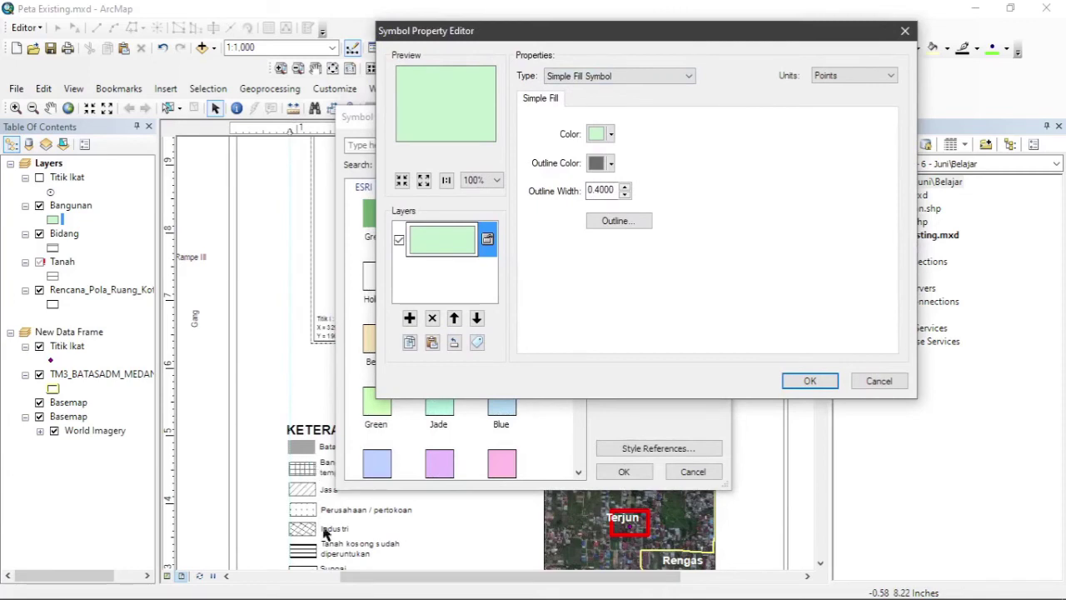
left_click(631, 75)
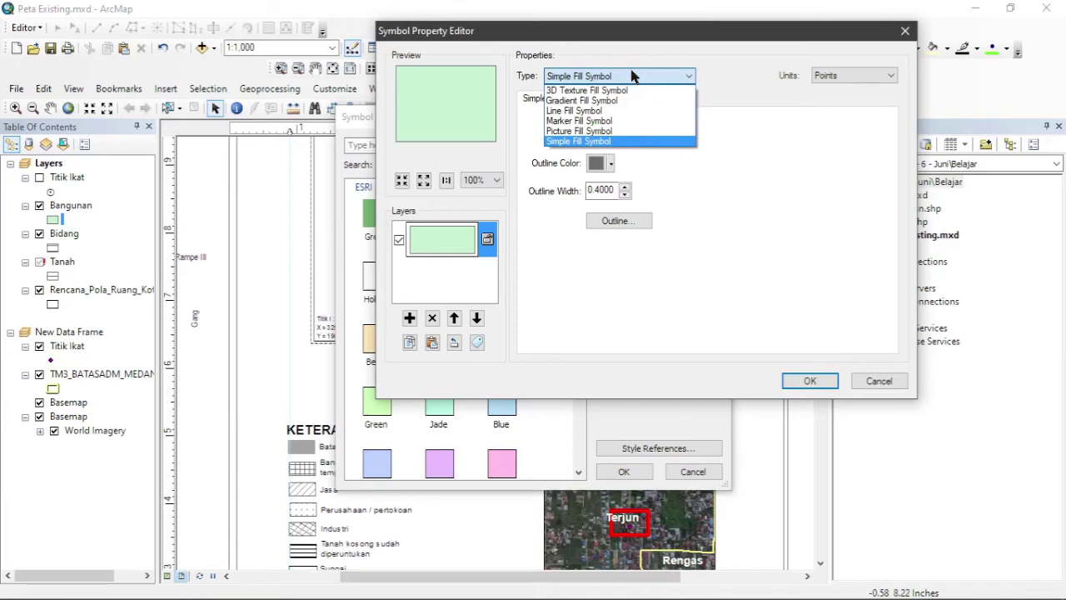
Replace the green Bangunan fill with a grid hatch: a 90° line fill plus a second line layer.
left_click(596, 115)
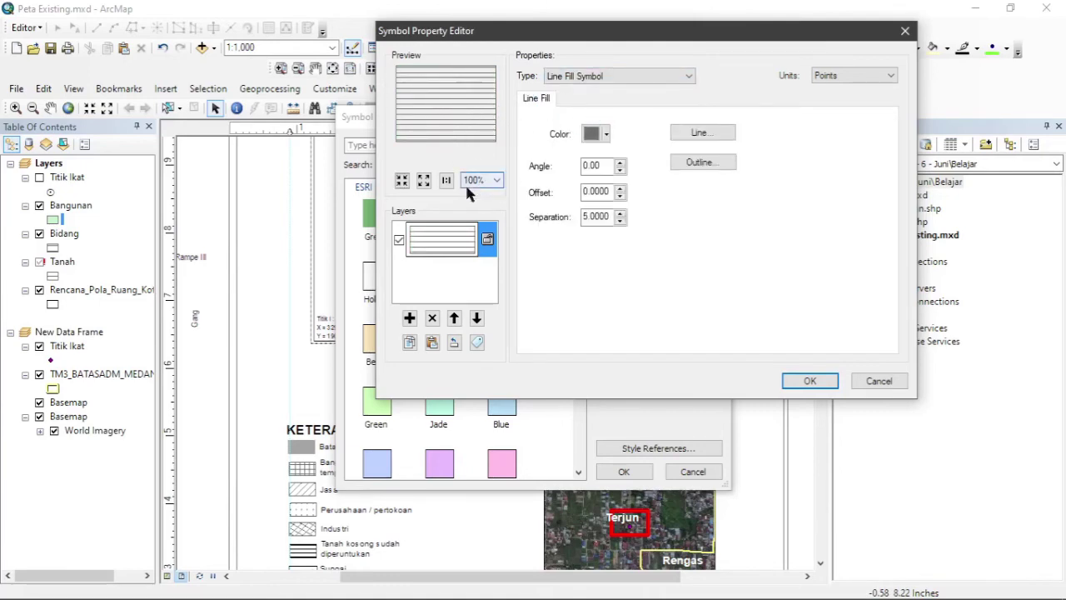
left_click_drag(603, 165, 563, 165)
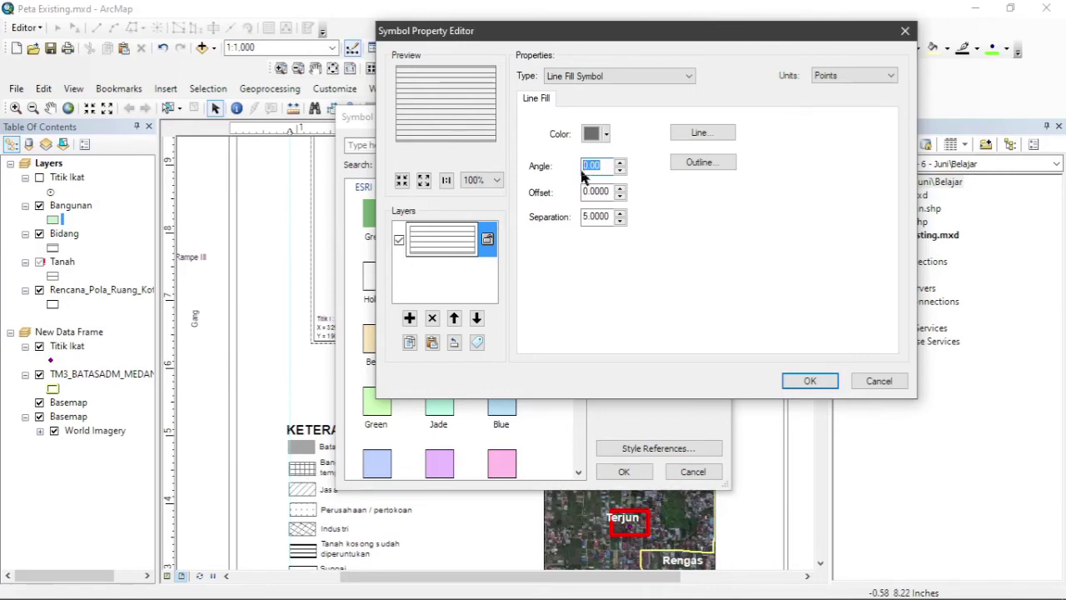
type("90")
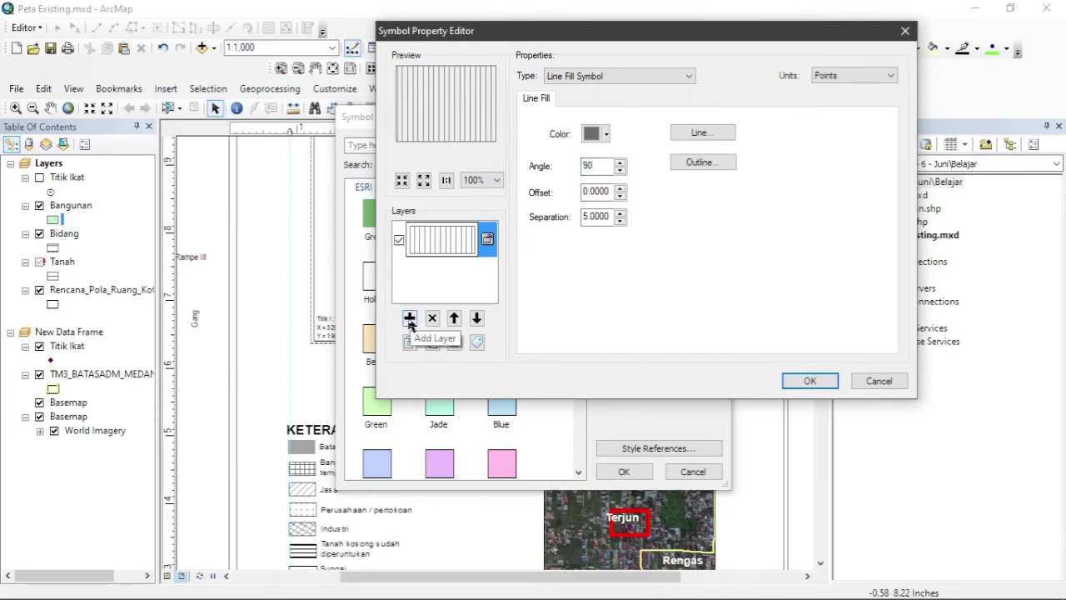
left_click(409, 320)
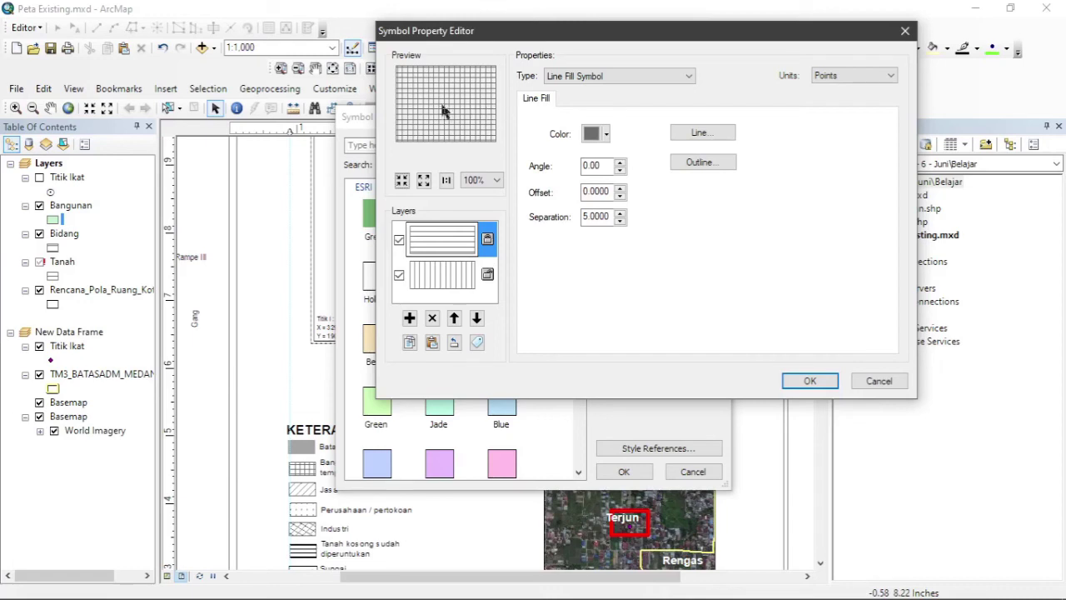
left_click(809, 380)
left_click(630, 473)
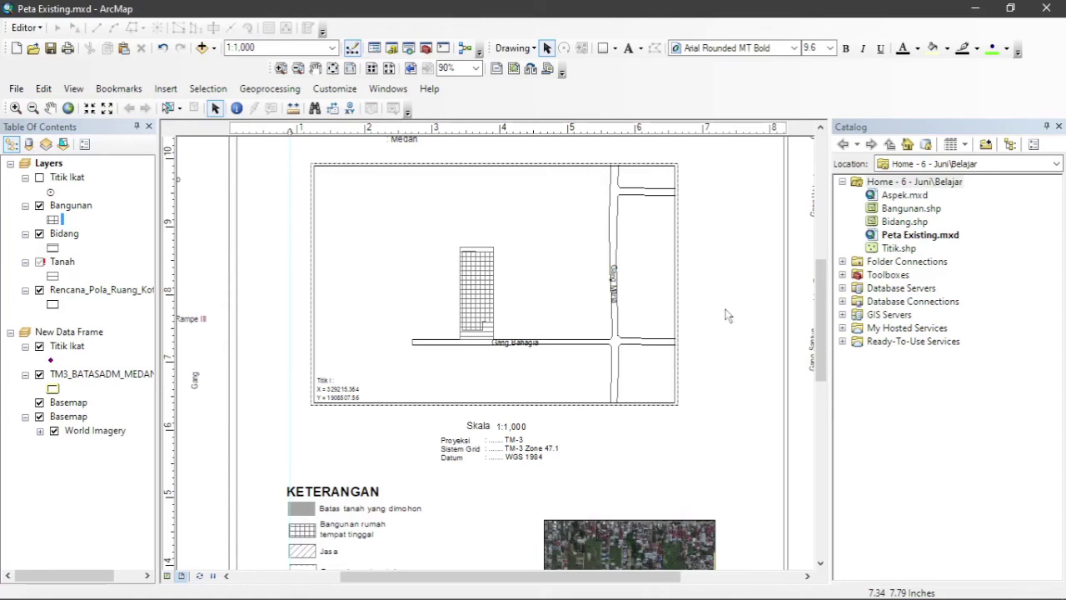
Change the Titik I coordinate text to X 327157.2427 and Y 1909425.6200.
scroll(726, 314, "up", 2)
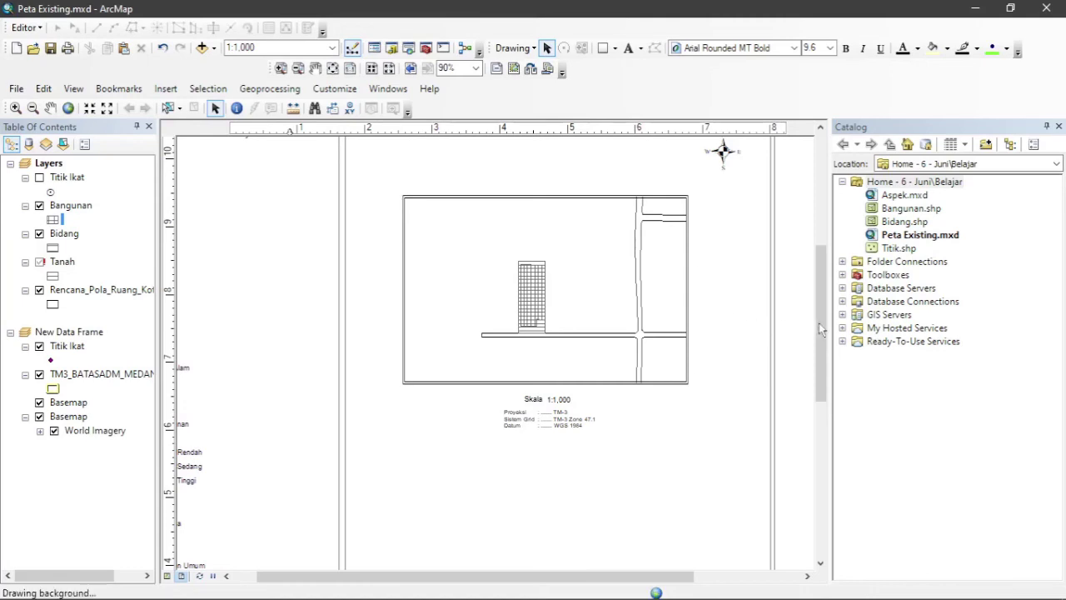
double_click(445, 222)
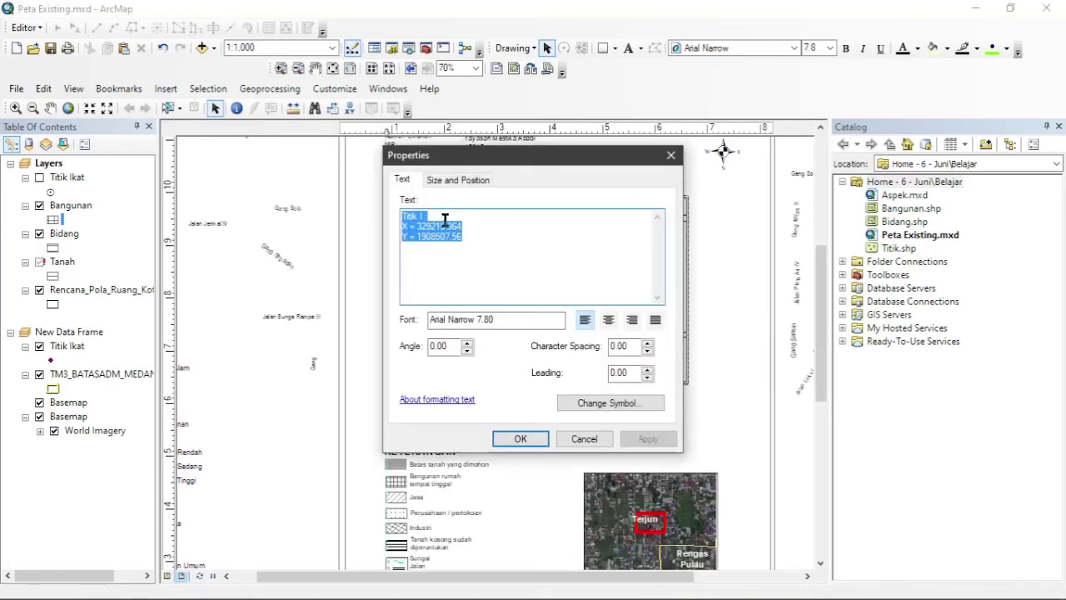
left_click_drag(416, 226, 472, 237)
type("327157.2427 1909425.6200")
key("ctrl+x")
key("BackSpace")
key("ctrl+v")
key("Return")
scroll(436, 221, "up", 2)
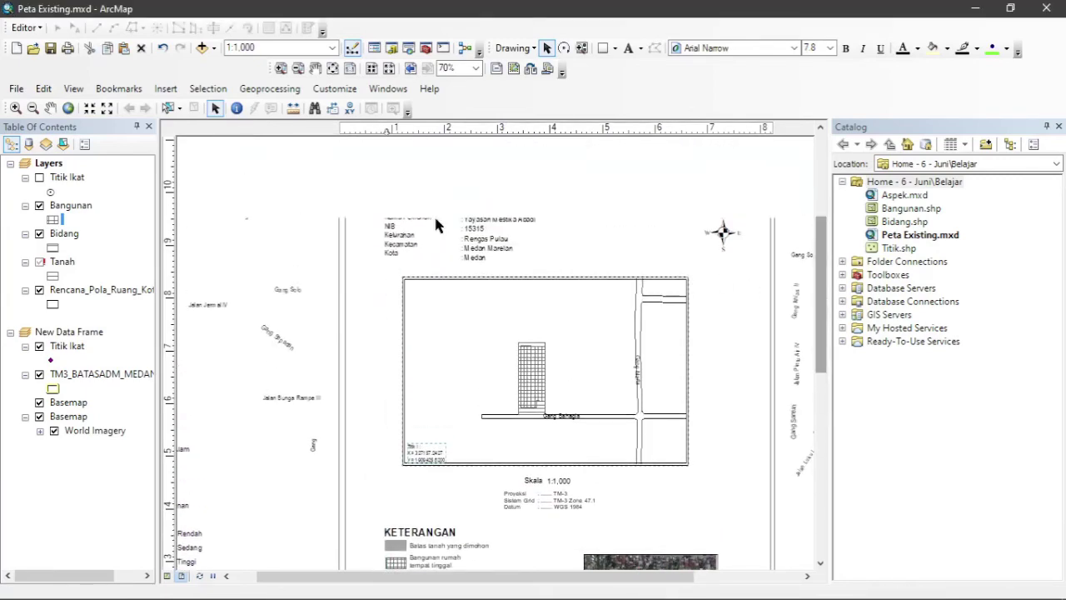
Overwrite the applicant's name and NIB number, and change the kelurahan from Rengas Pulau to Tejun.
double_click(471, 221)
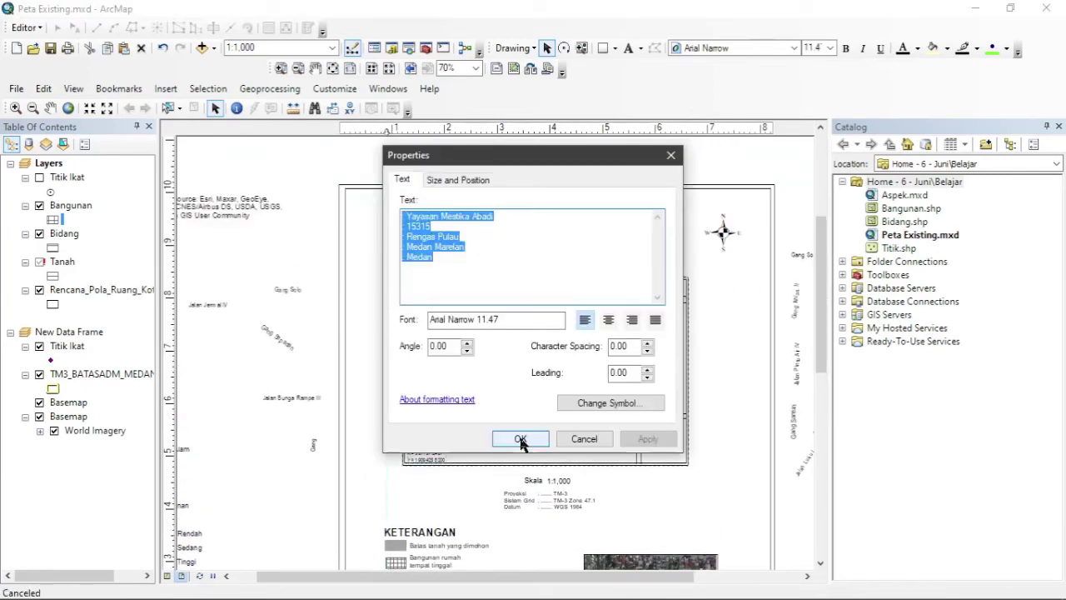
left_click_drag(405, 215, 500, 217)
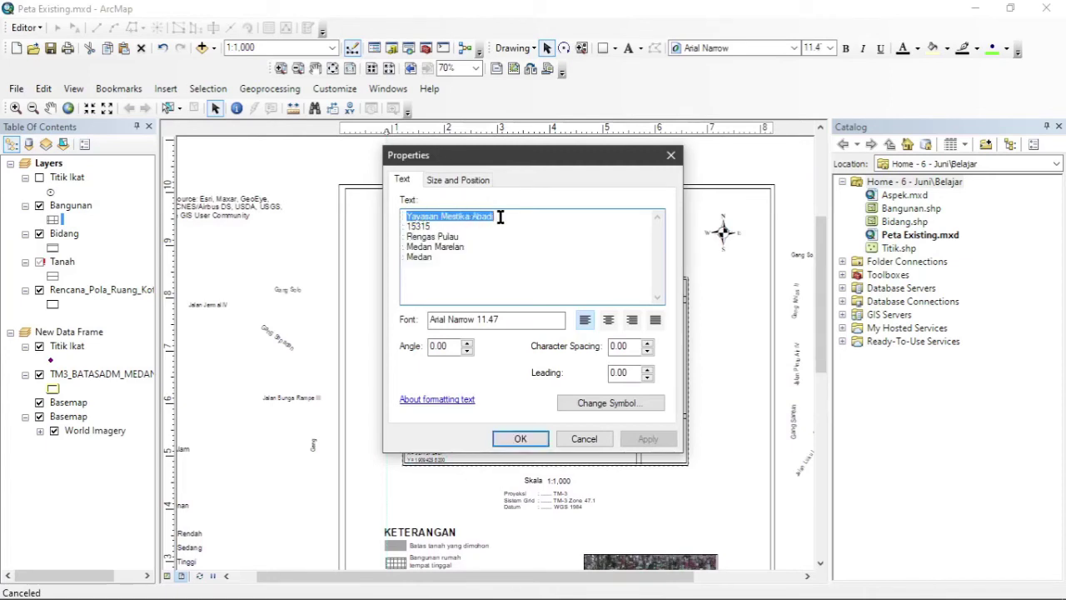
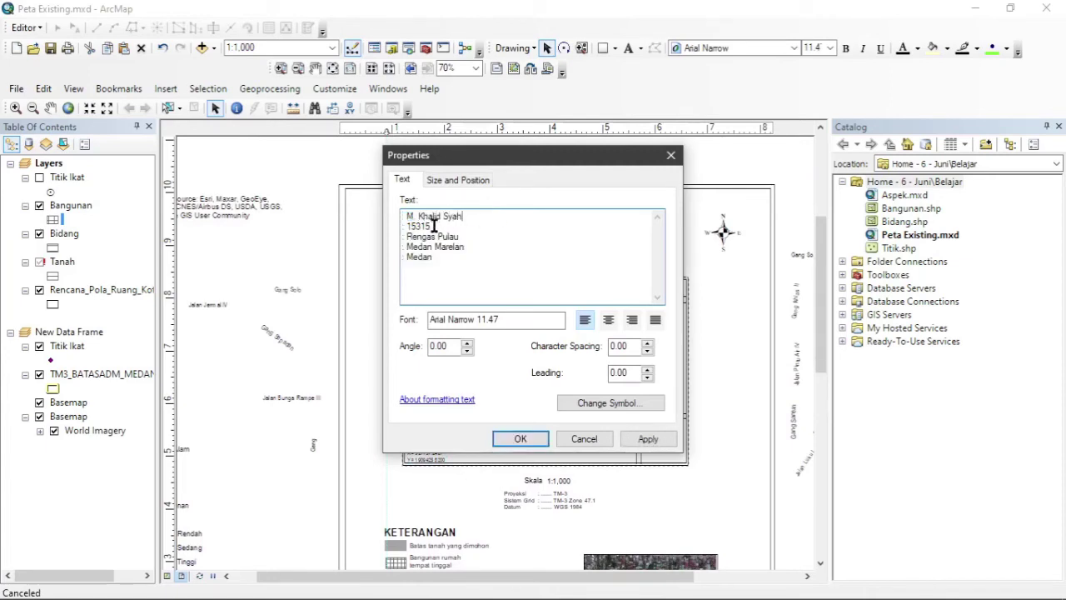
double_click(421, 227)
type("09091")
left_click_drag(408, 236, 461, 238)
type("Tejun")
left_click(520, 439)
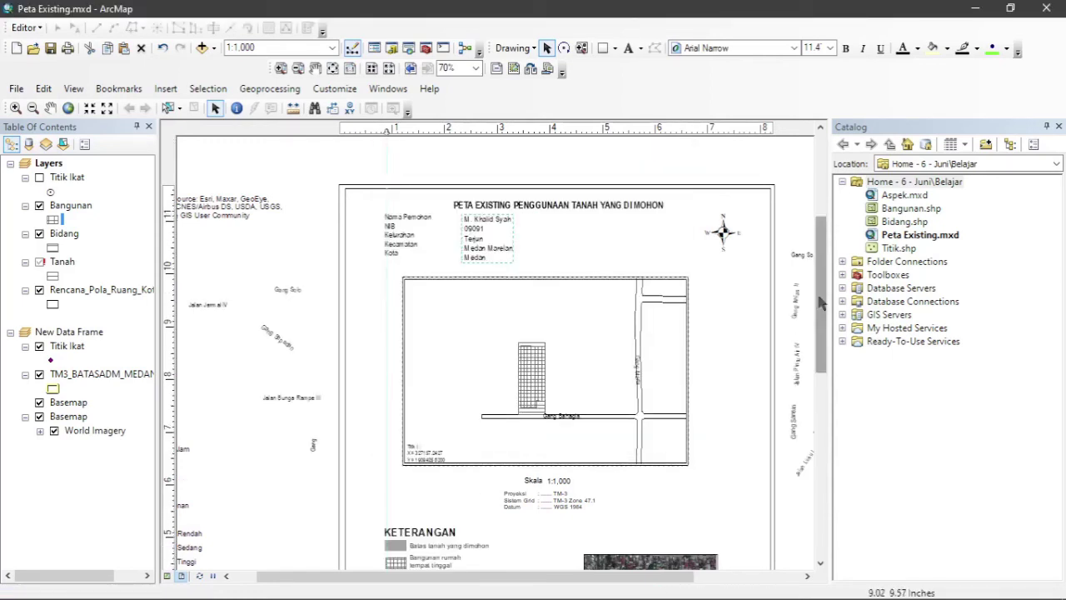
Scroll the layout back to the top of the page and bring up the File menu.
left_click_drag(821, 304, 823, 353)
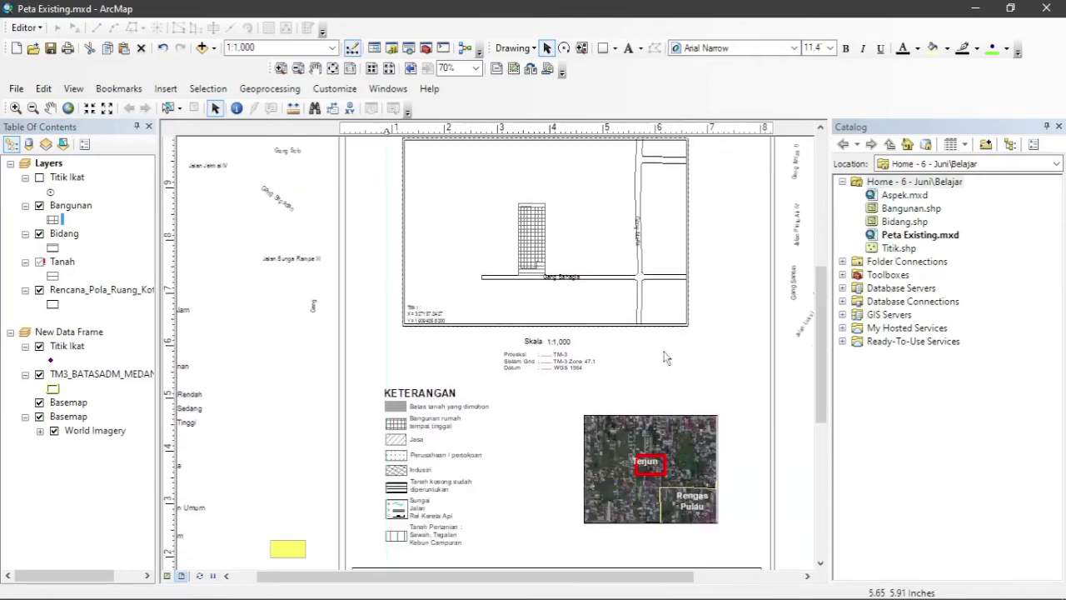
left_click_drag(822, 360, 821, 296)
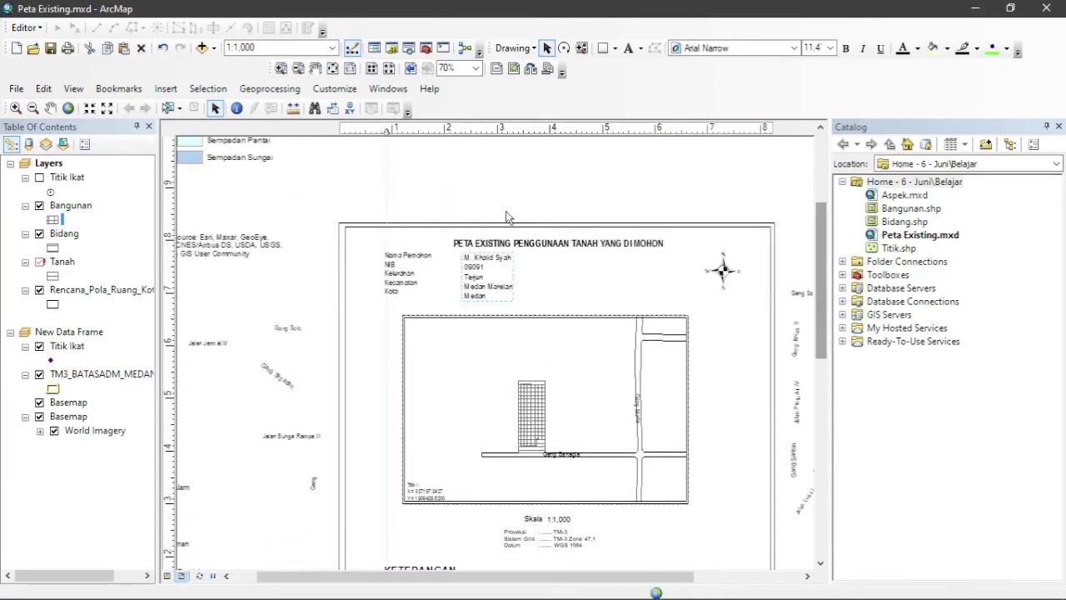
left_click(18, 89)
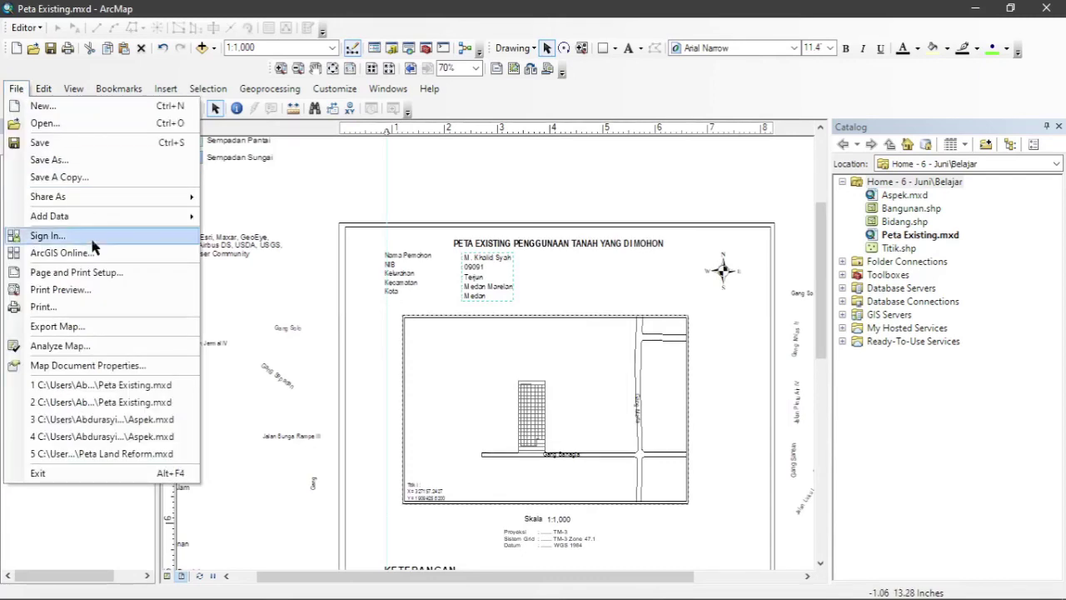
Export the layout to the Desktop as Peta Existing.pdf at 300 dpi.
left_click(116, 325)
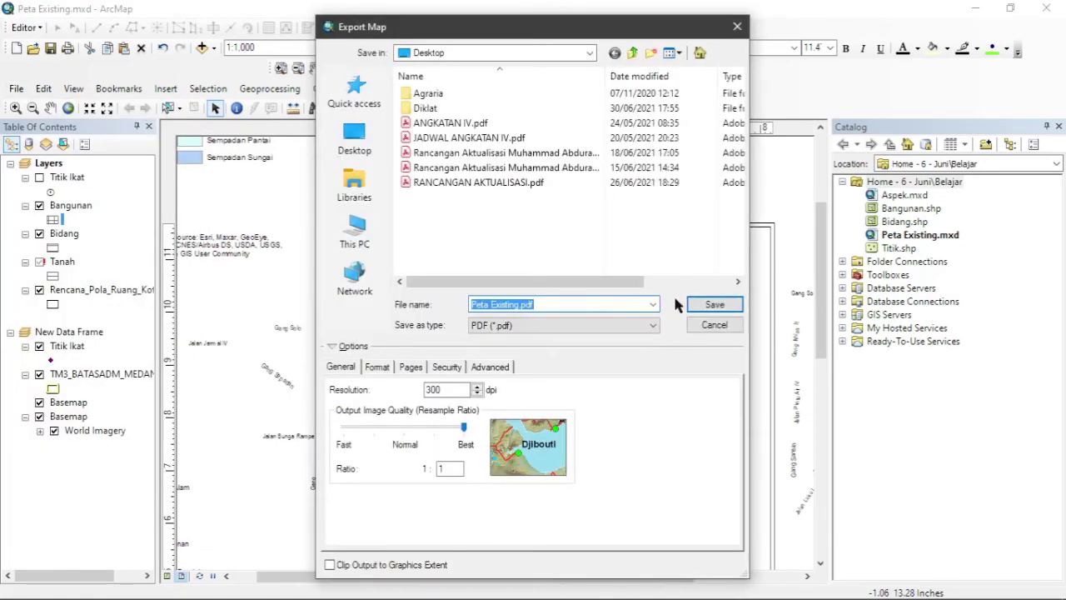
left_click(709, 304)
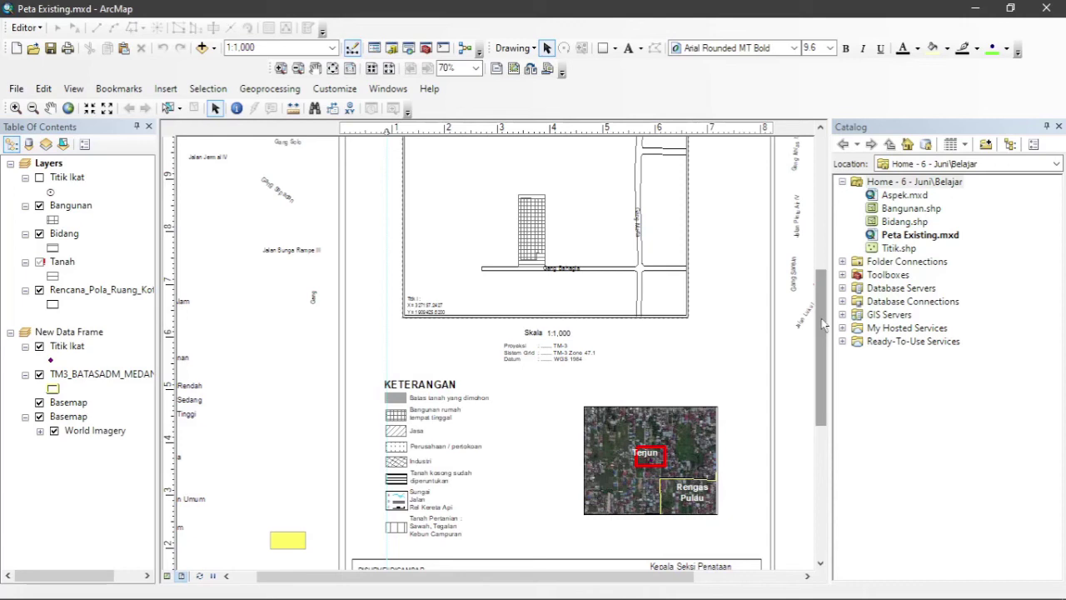
Open Peta Land Reform.mxd from the 32948_2020 project folder.
key("ctrl+o")
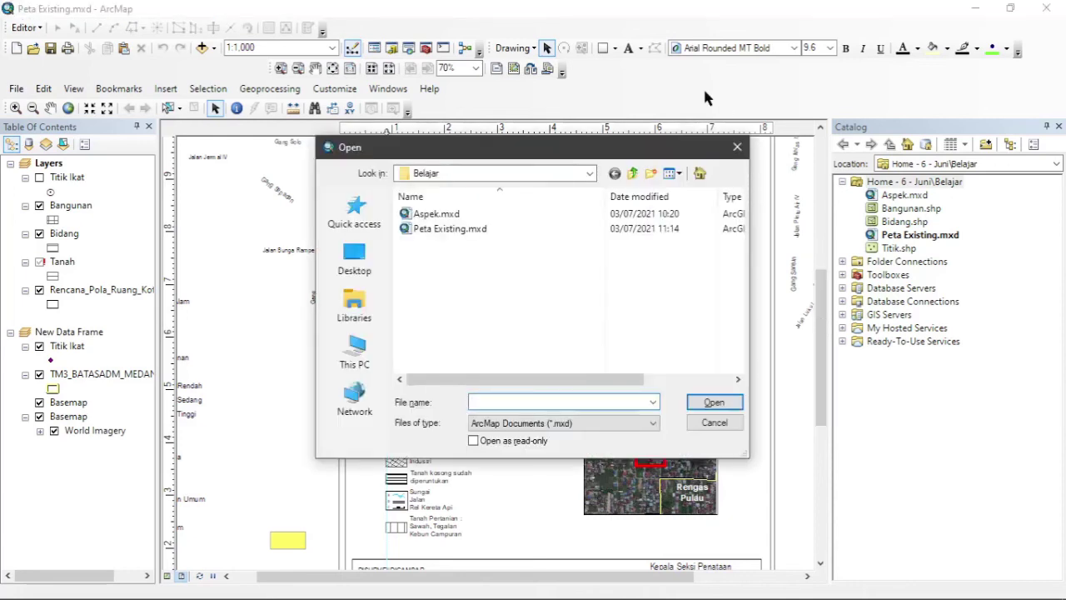
left_click(589, 174)
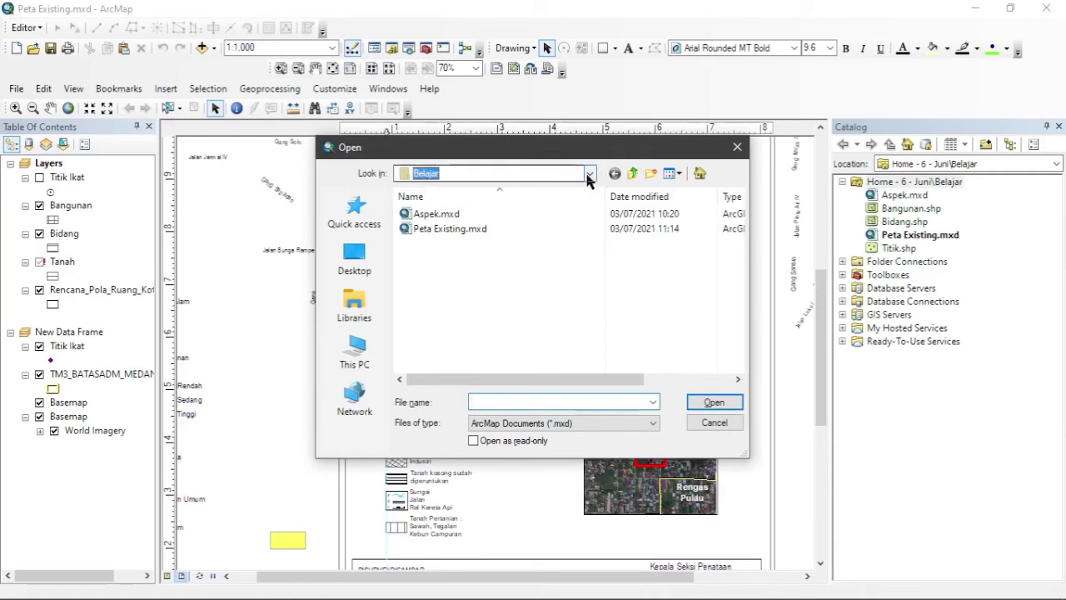
left_click(463, 350)
double_click(437, 244)
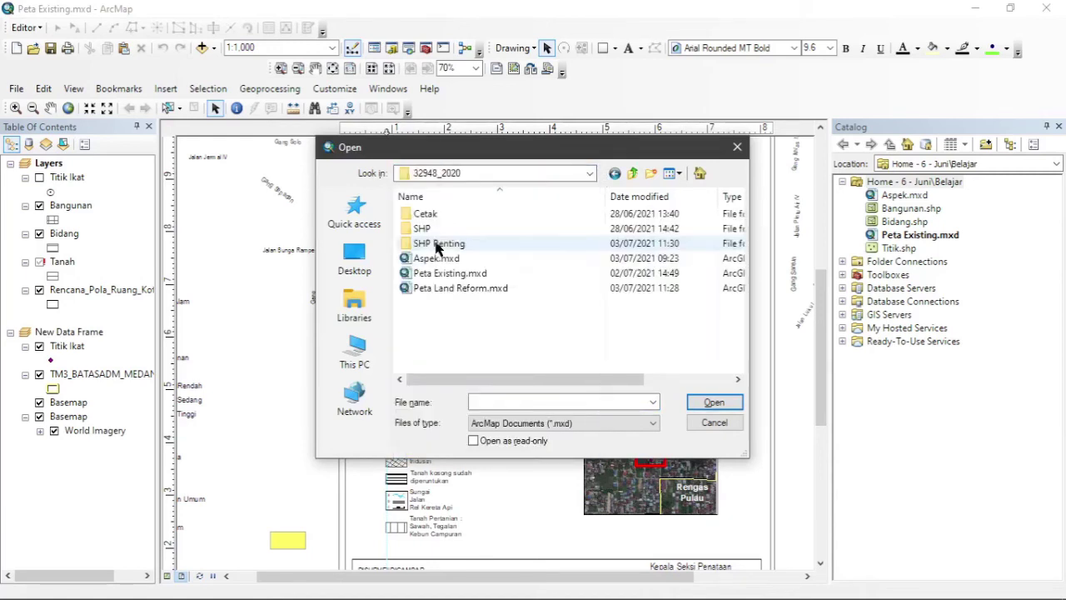
double_click(444, 289)
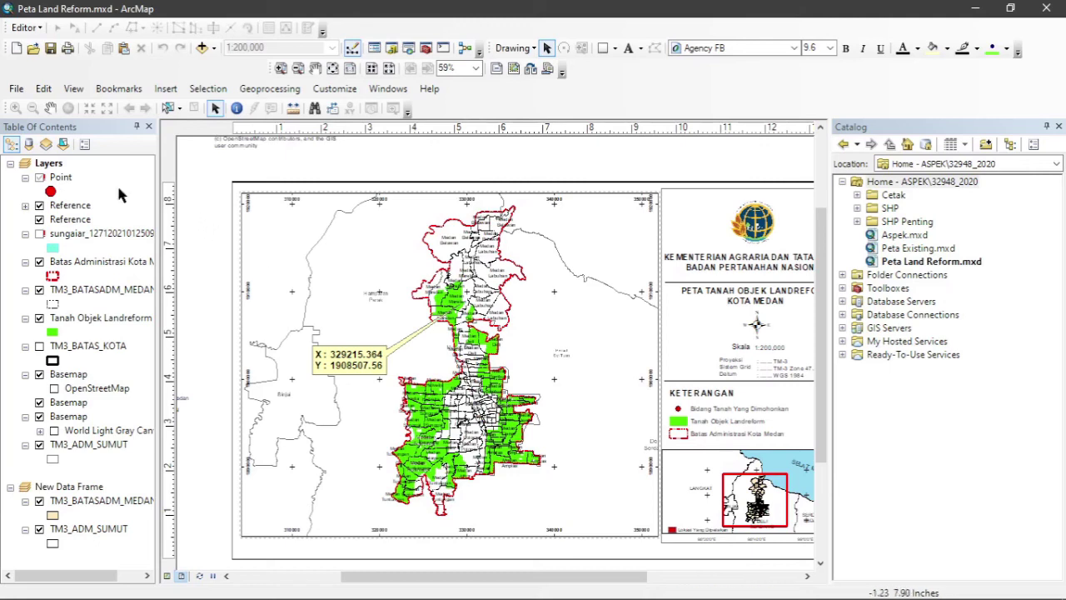
Re-link the Point layer's data source to Titik.shp in the Belajar folder.
right_click(67, 182)
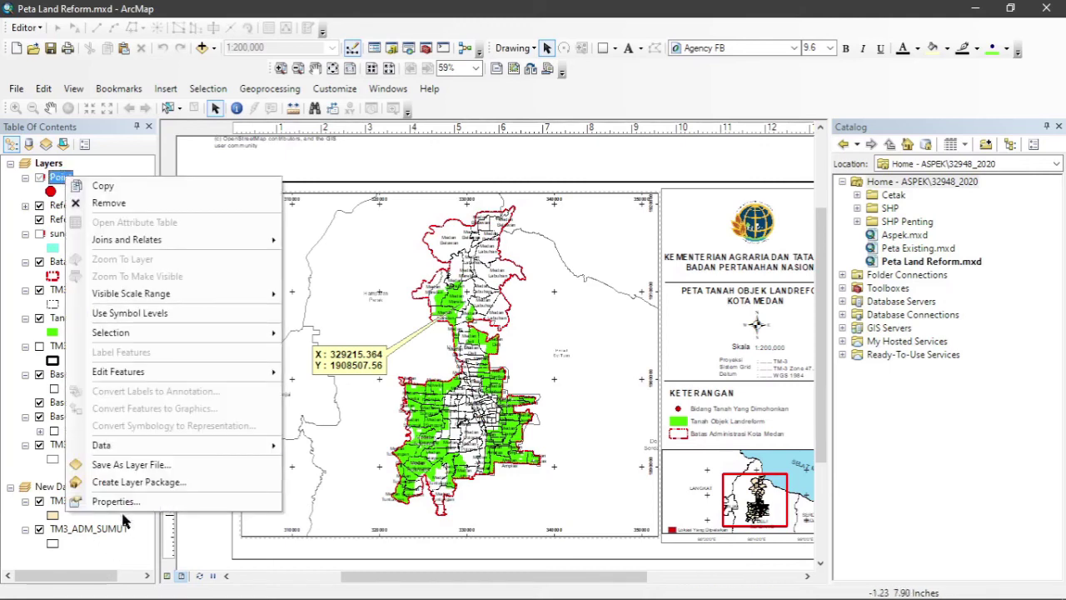
left_click(120, 502)
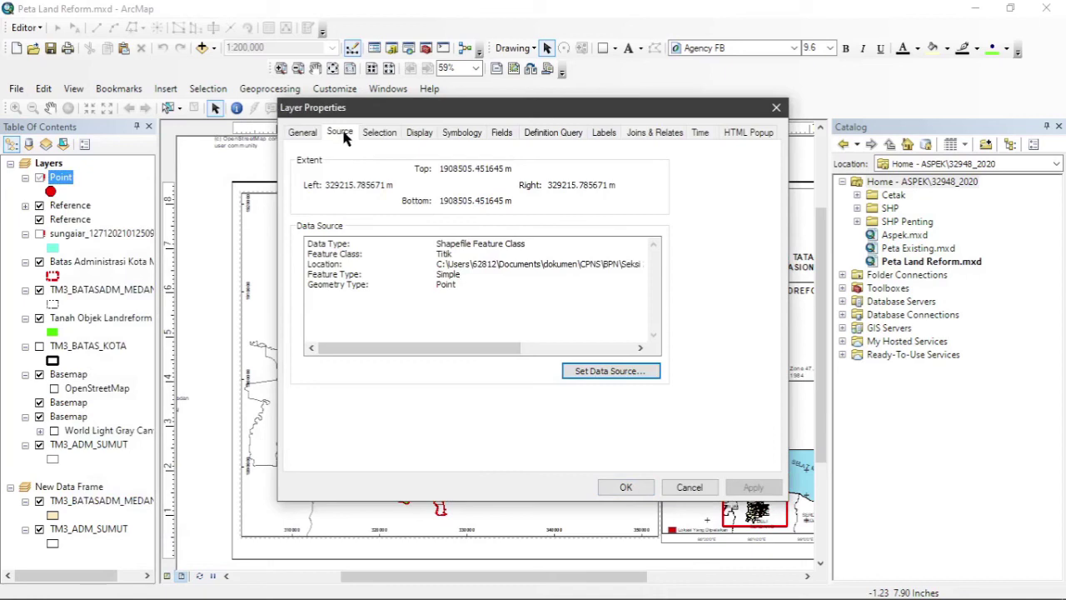
left_click(593, 374)
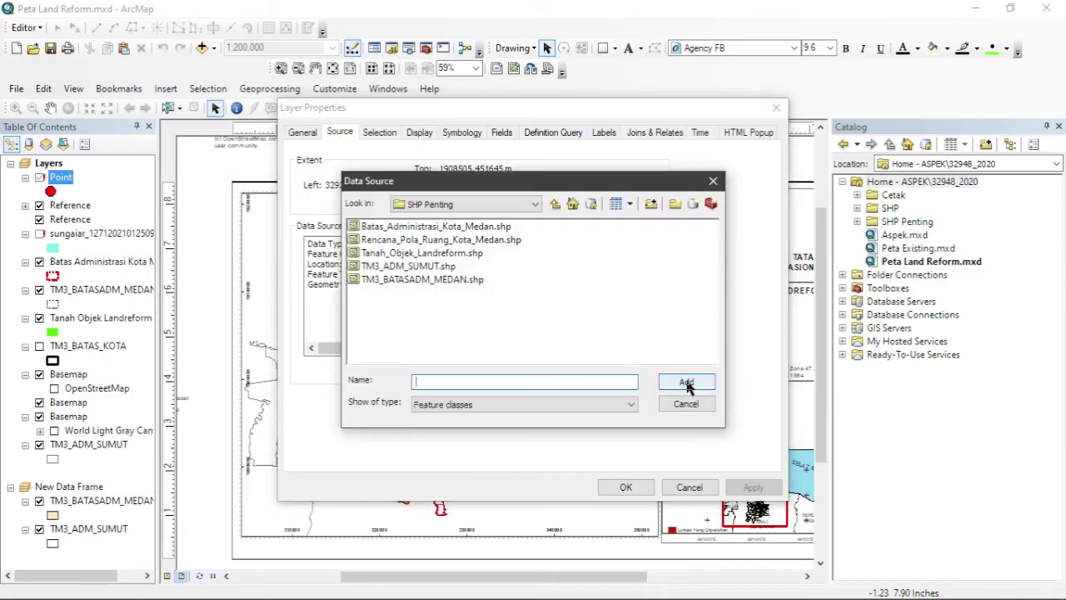
left_click(555, 204)
left_click(535, 204)
left_click(491, 245)
double_click(379, 253)
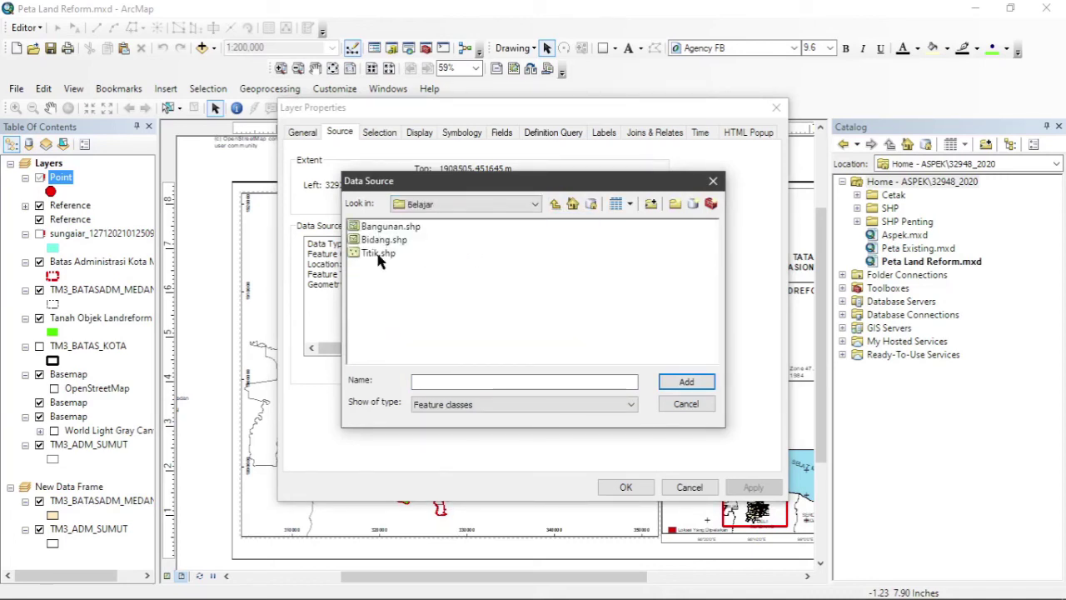
double_click(378, 254)
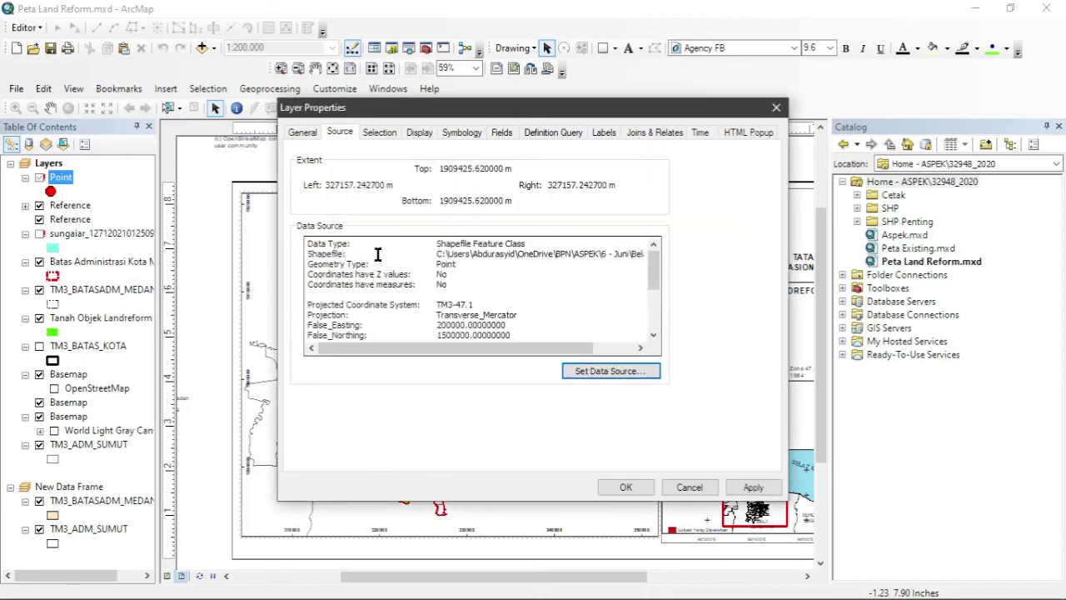
left_click(627, 487)
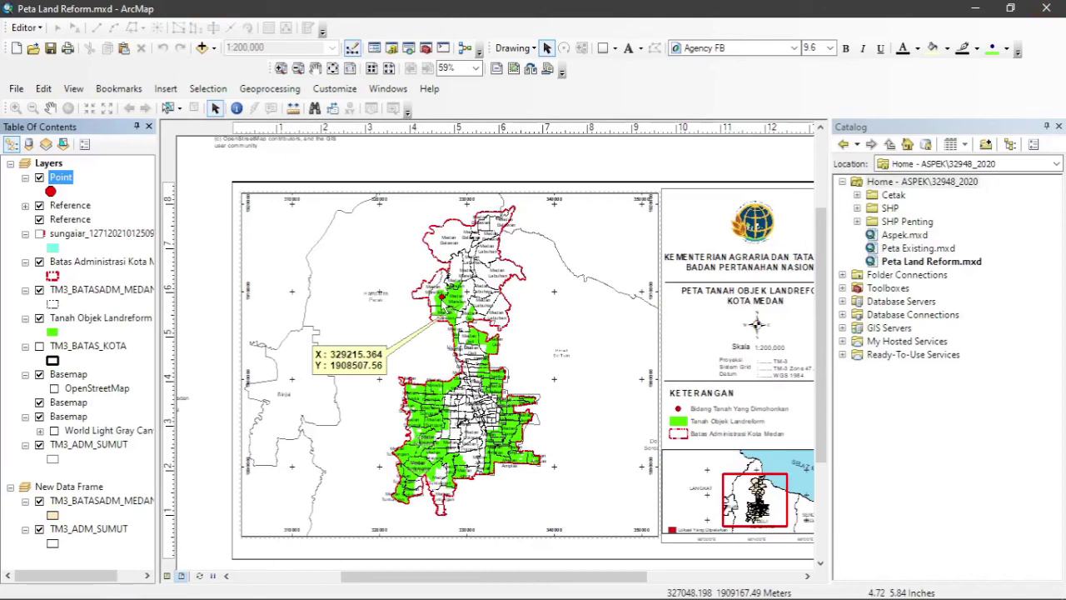
Zoom the layout in around the red Titik point near Medan Marelan.
scroll(439, 303, "down", 2)
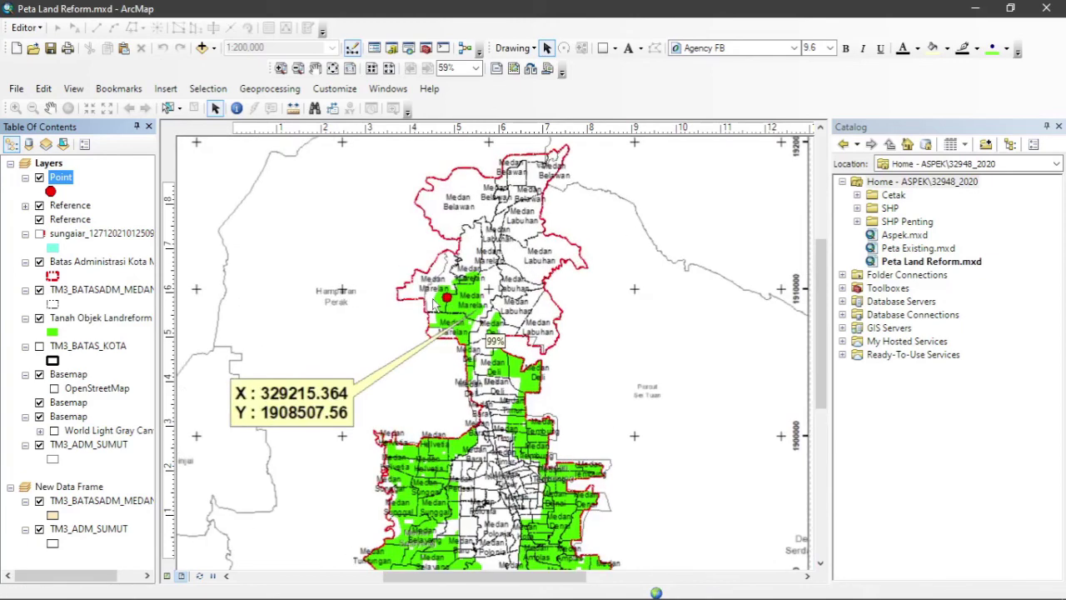
scroll(432, 304, "up", 2)
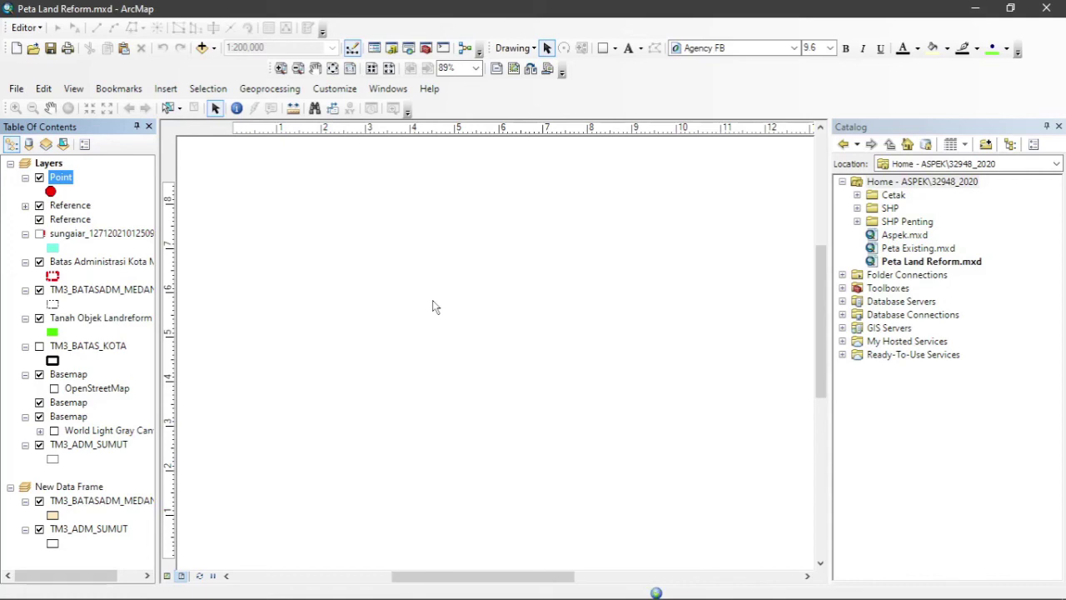
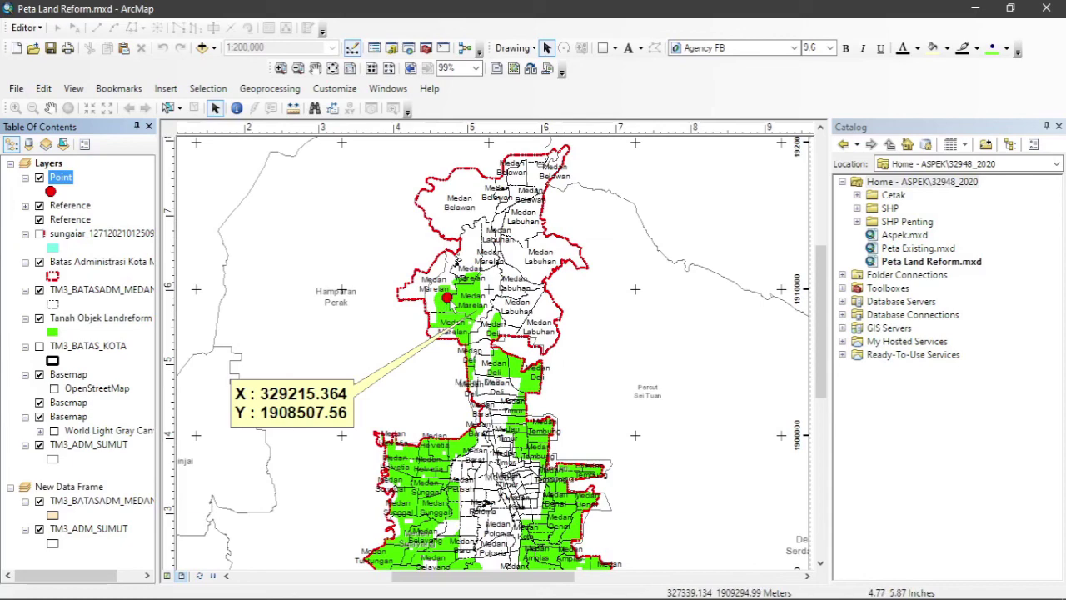
Set the Point layer's red circle marker size to 2 in the Symbol Selector.
scroll(446, 301, "up", 3)
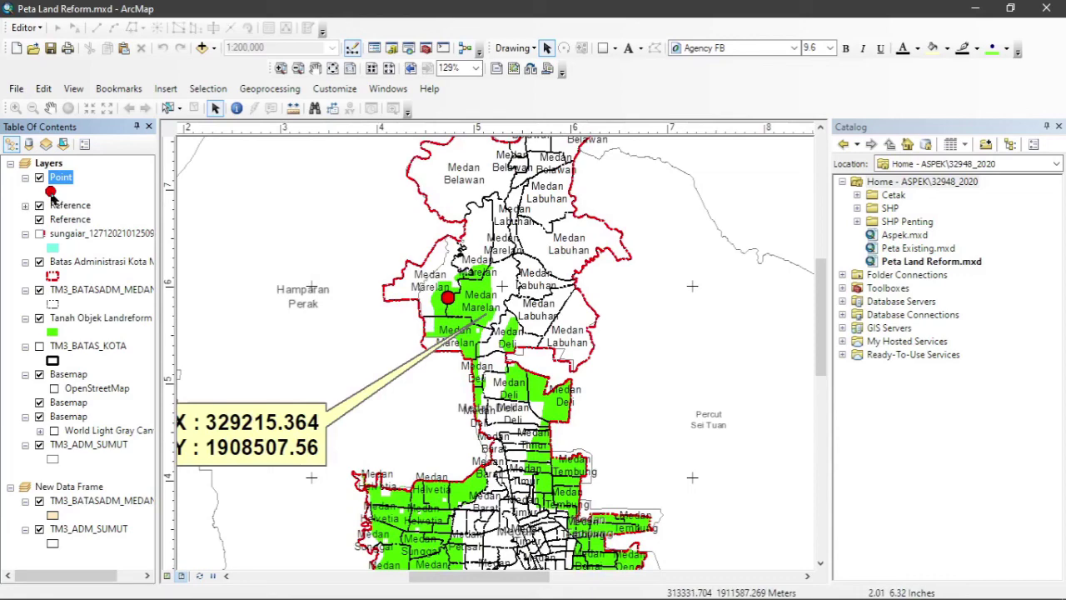
left_click(50, 192)
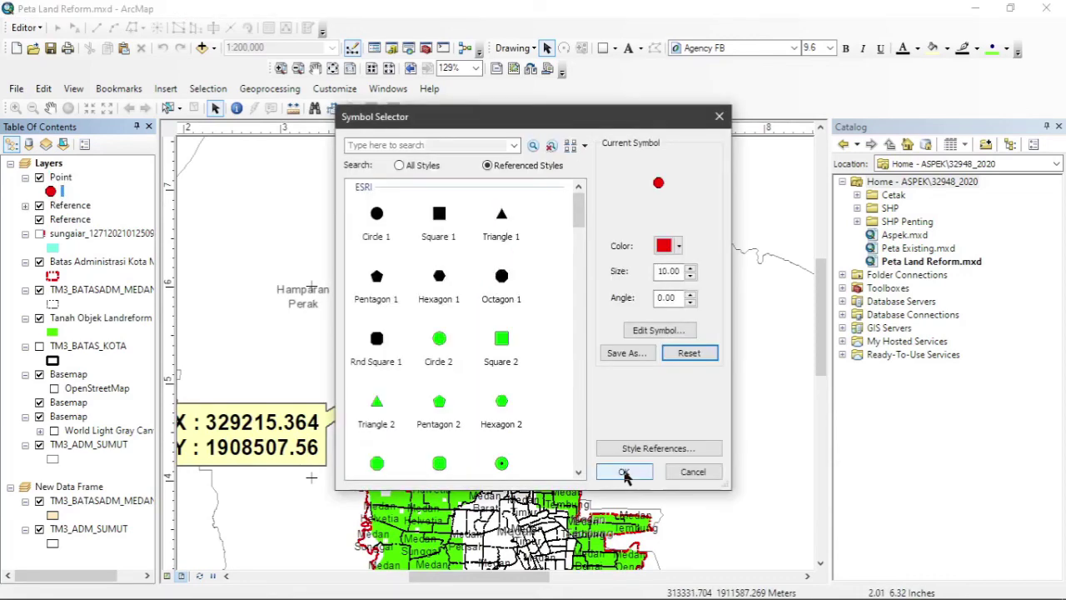
left_click(664, 272)
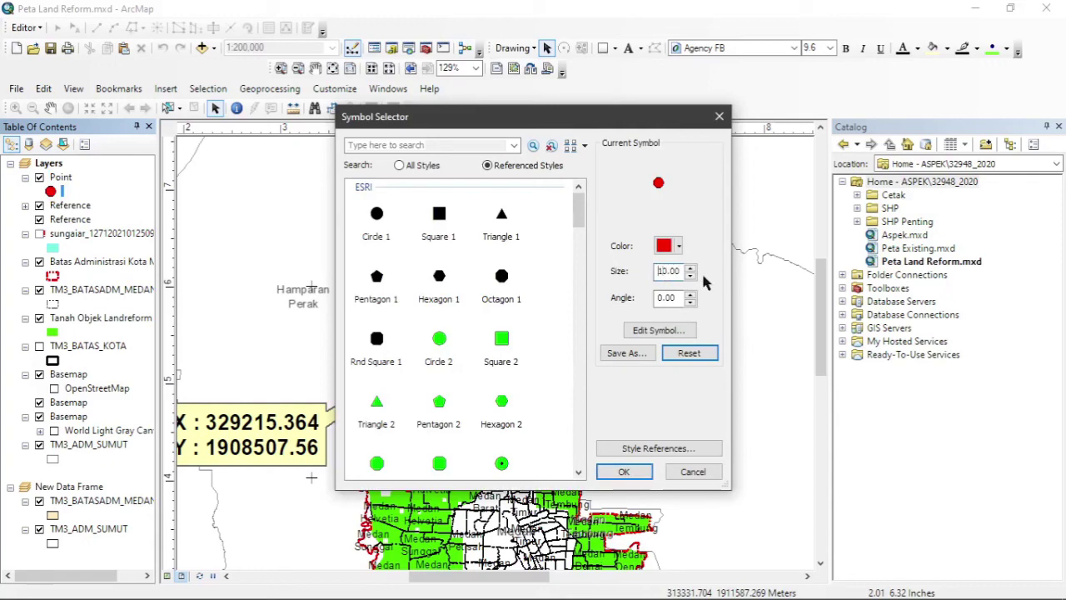
type("2")
key("Delete")
key("Delete")
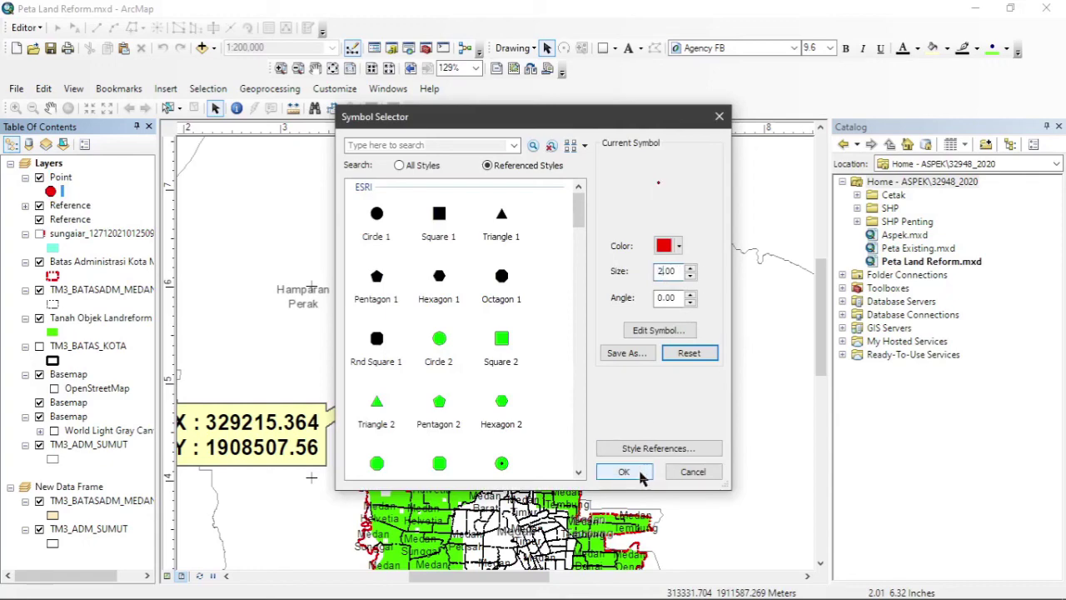
left_click(623, 473)
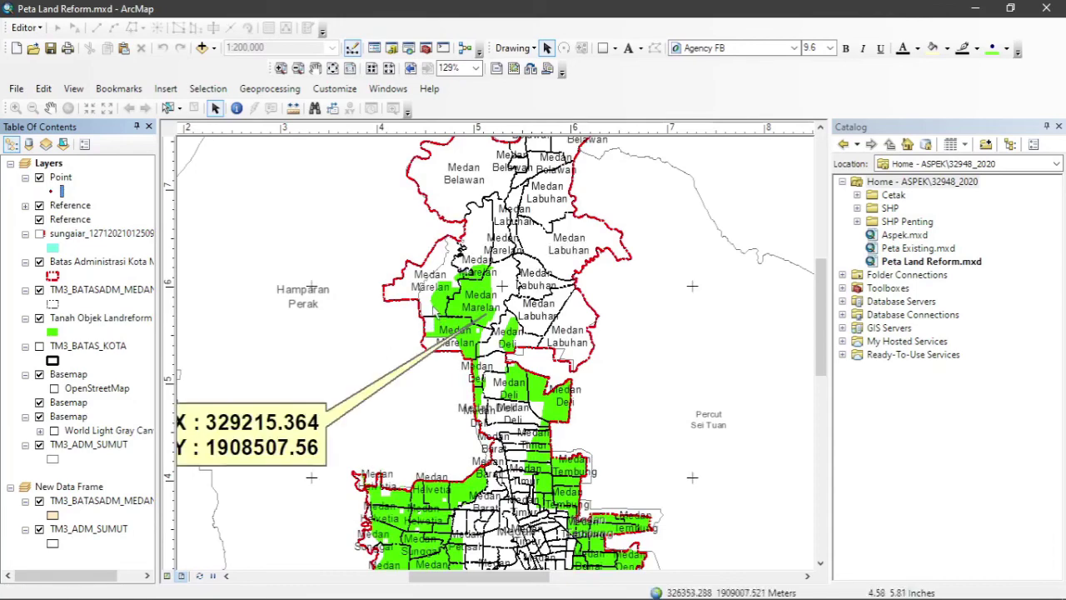
Reopen the Point layer's symbol settings and apply a larger red circle marker.
scroll(424, 304, "up", 5)
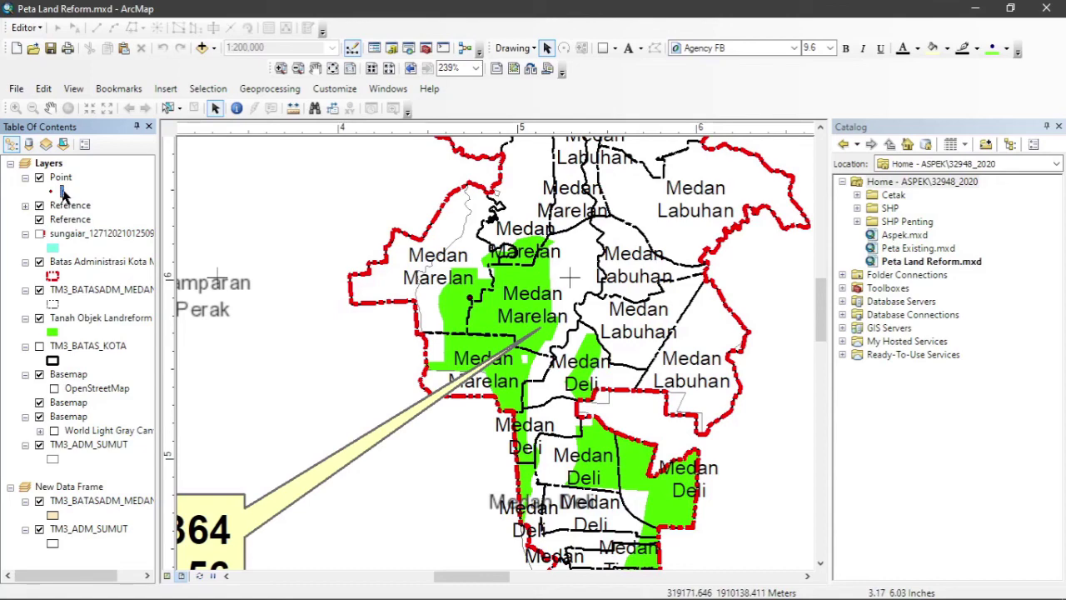
right_click(62, 192)
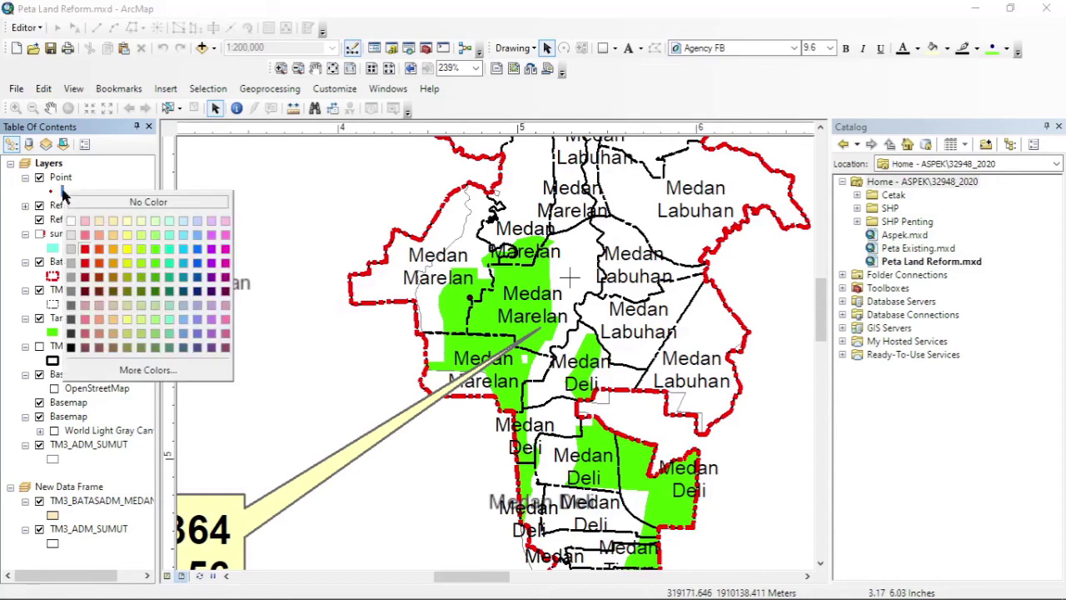
key("Escape")
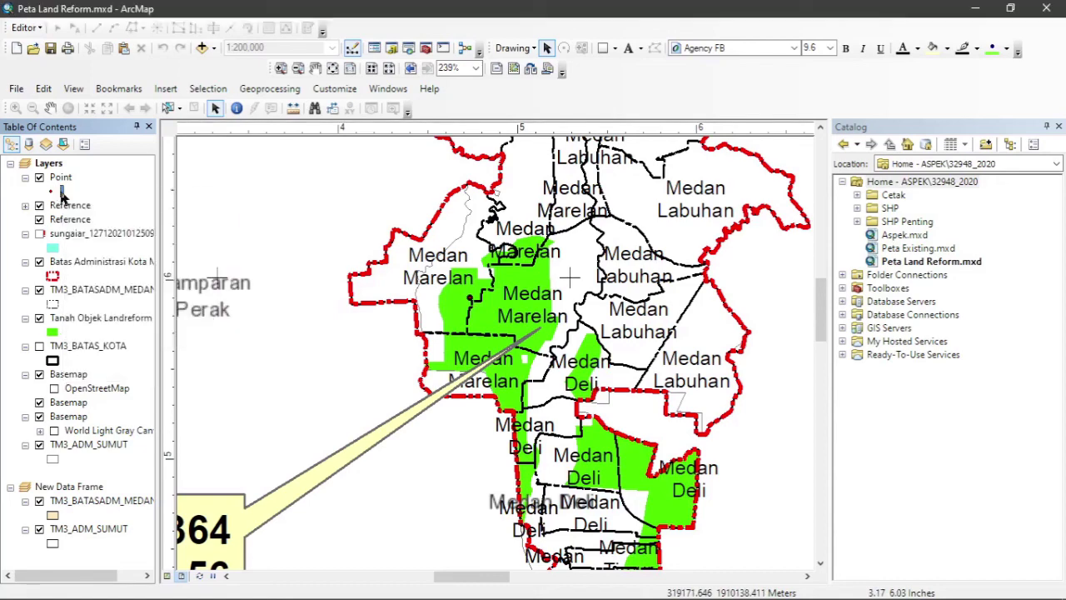
left_click(60, 192)
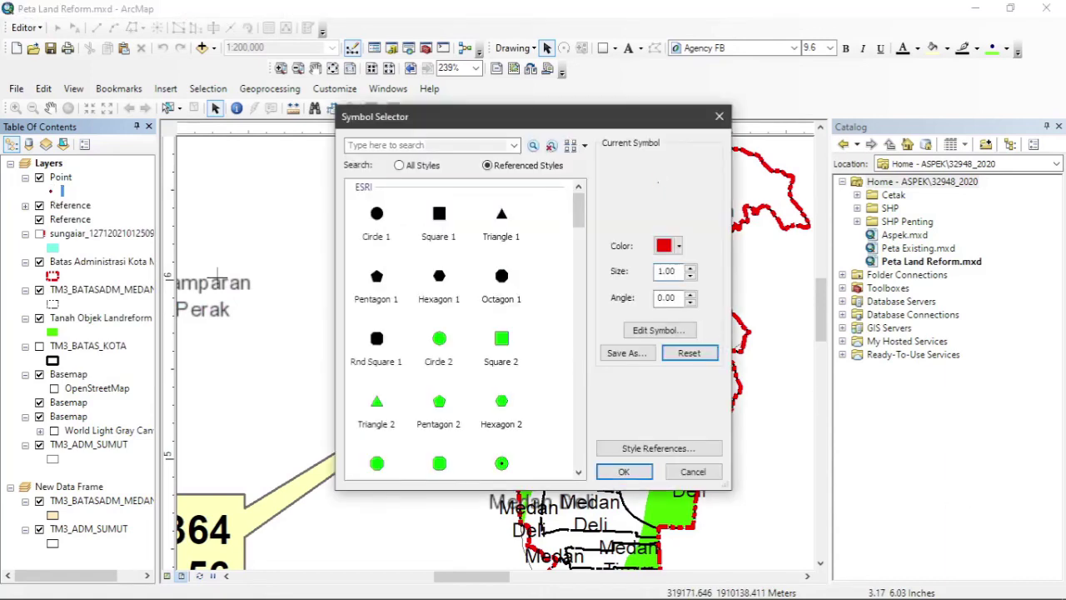
key("Return")
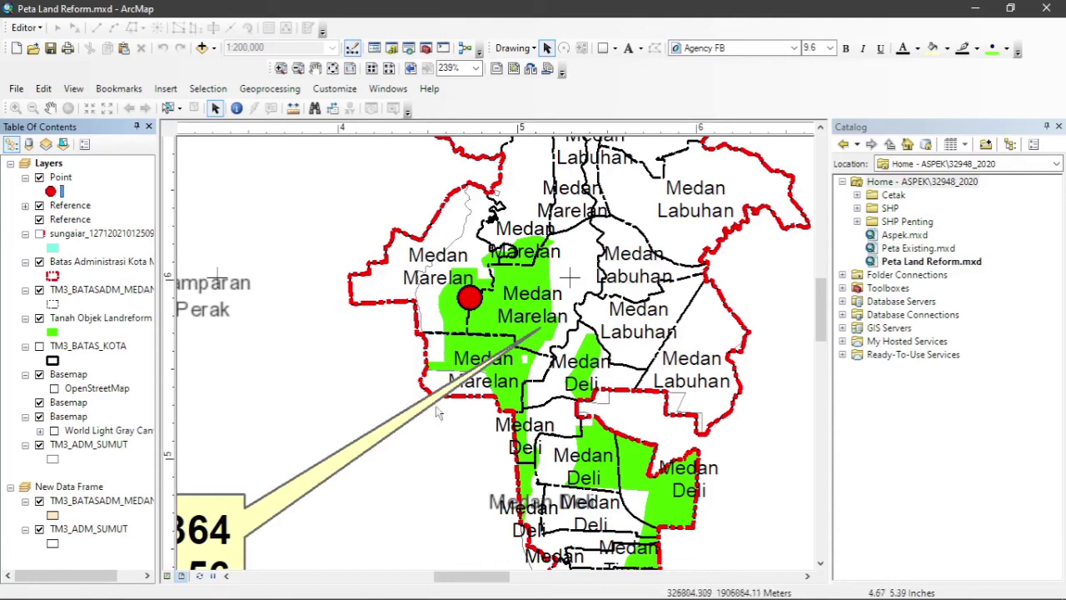
Drag the yellow coordinate callout's leader tip onto the red point in Medan Marelan.
left_click(401, 415)
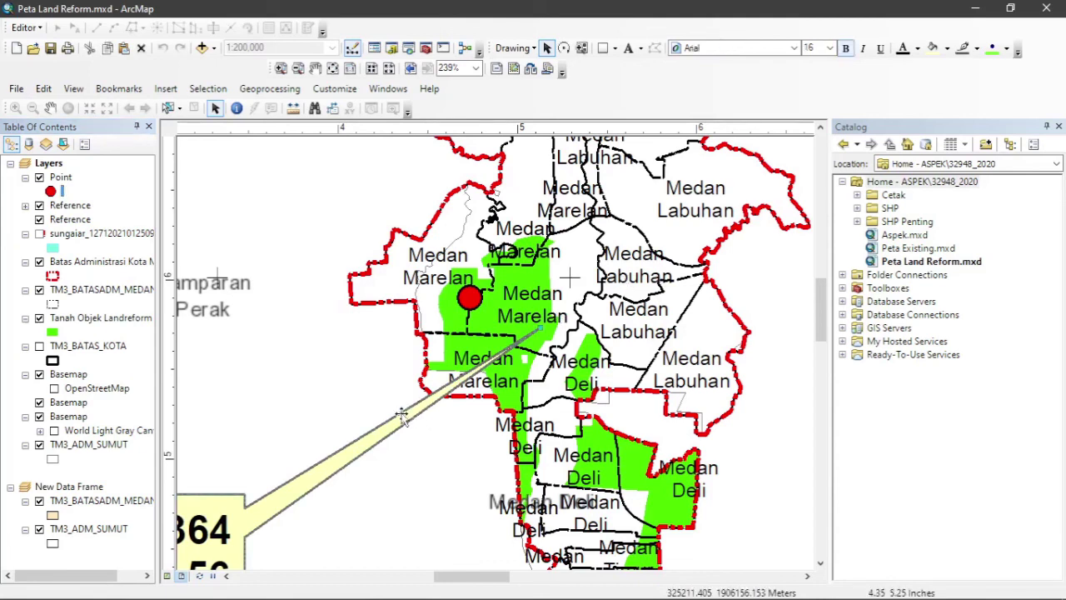
left_click_drag(539, 330, 423, 365)
scroll(423, 365, "down", 3)
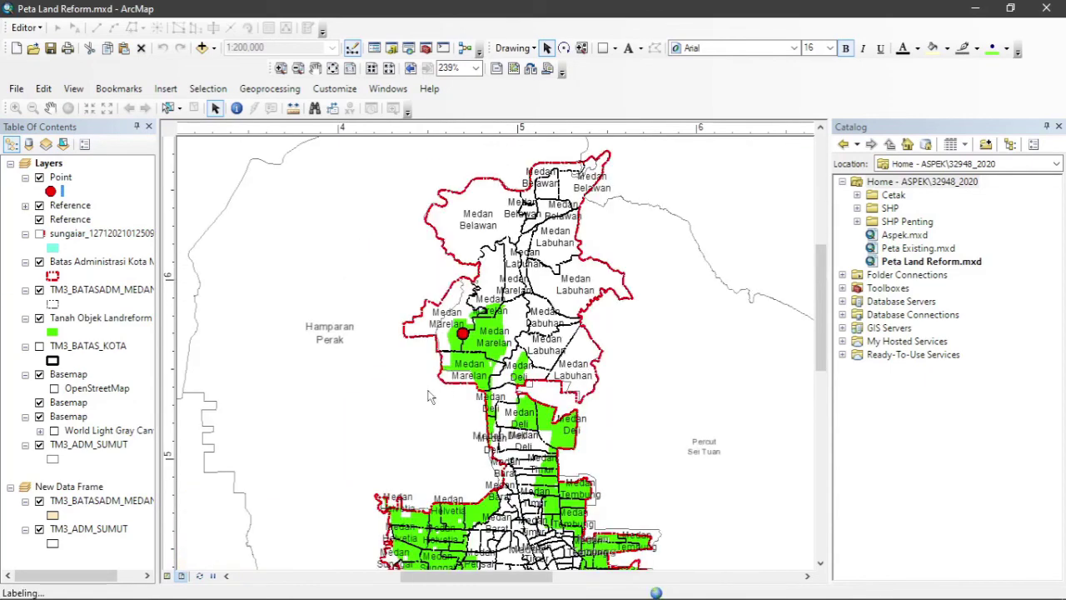
Edit the callout text to read X : 327157.2427 and Y : 1909425.6200.
double_click(291, 449)
left_click(480, 215)
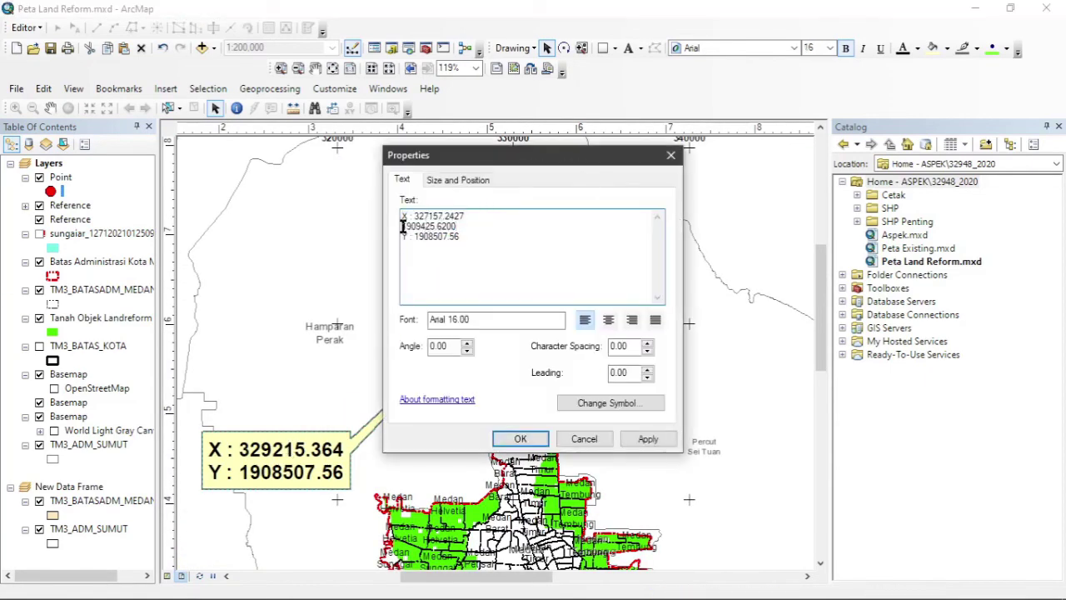
key("ctrl+x")
mouse_move(403, 226)
left_mouse_down()
mouse_move(459, 225)
mouse_move(416, 232)
left_mouse_up()
key("BackSpace")
key("ctrl+v")
left_click(510, 440)
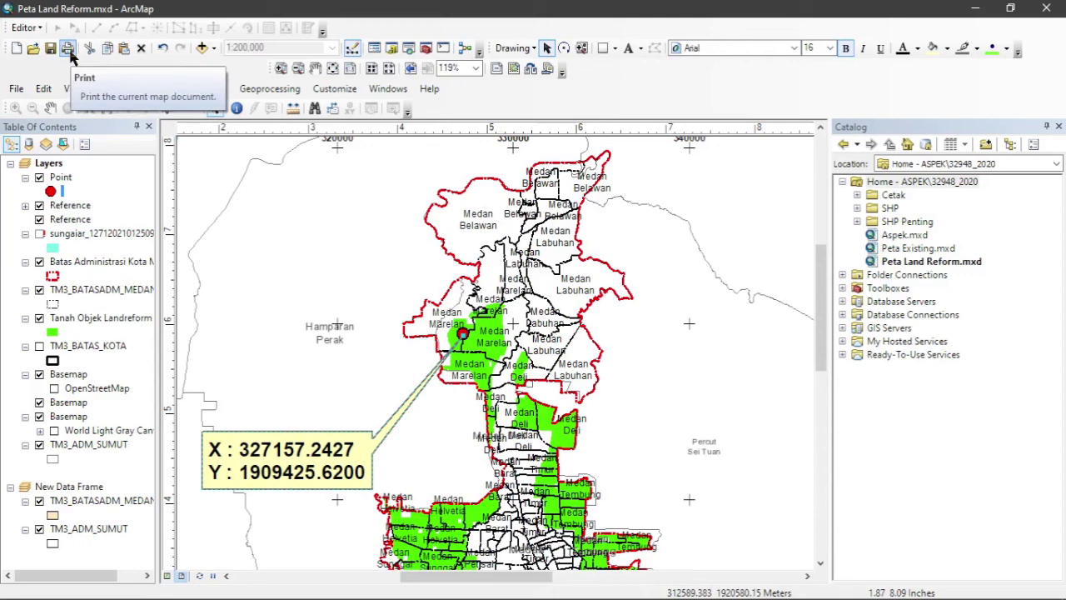
left_click(16, 89)
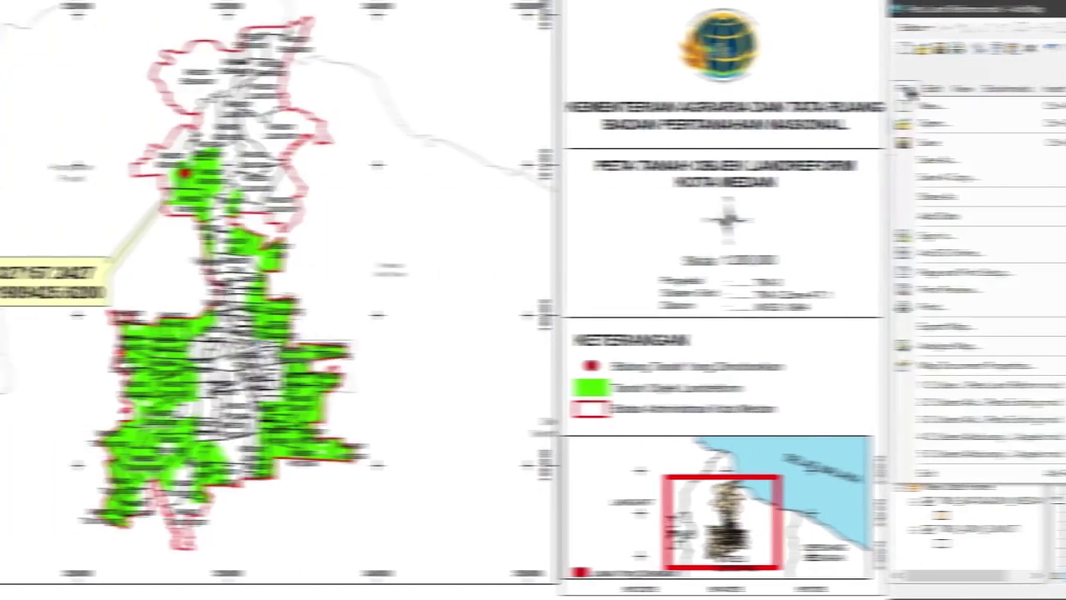